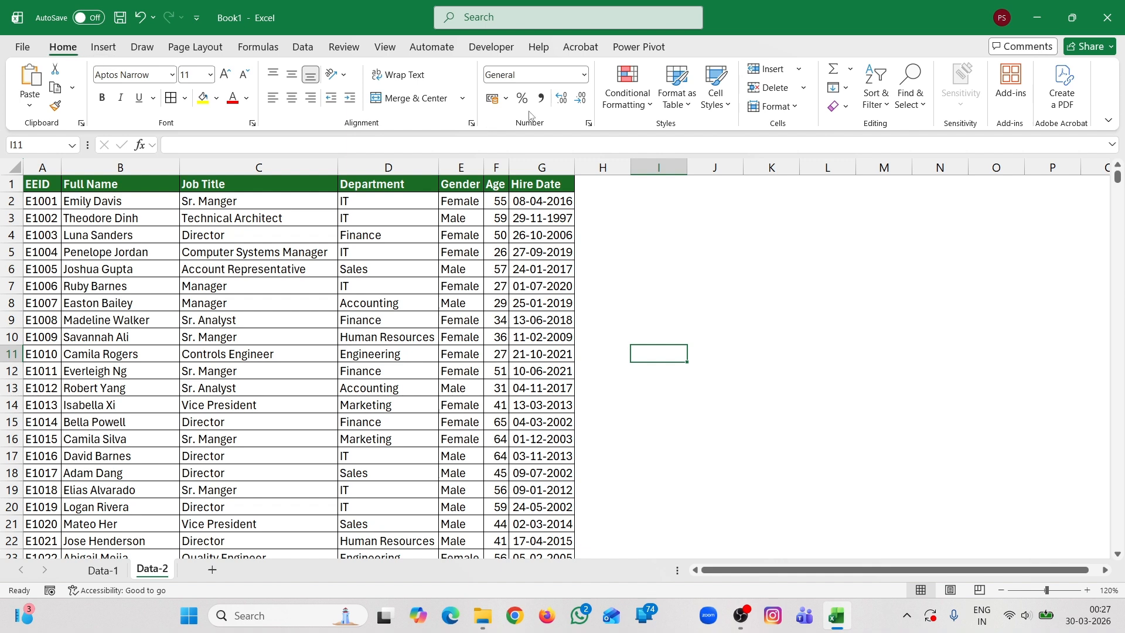
click(650, 105)
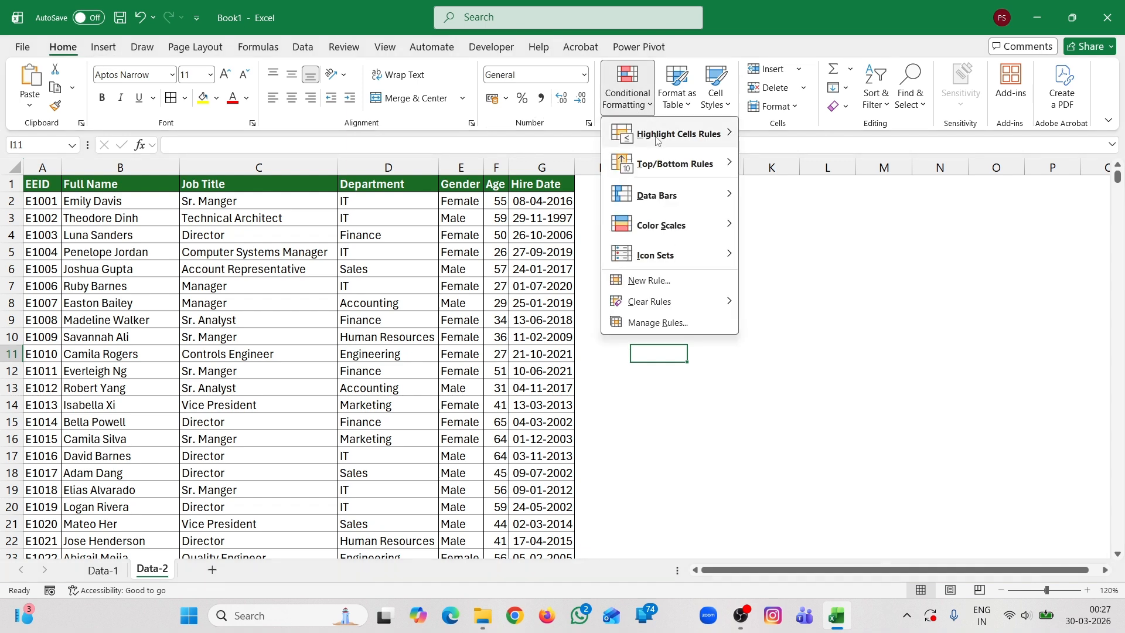
mouse_move(689, 134)
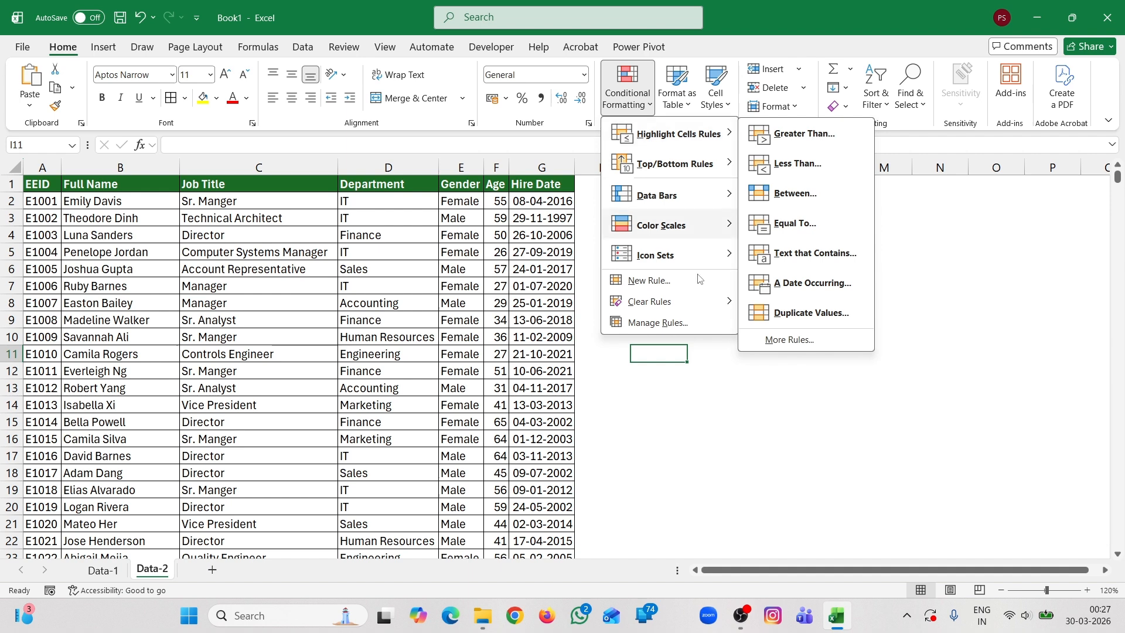
click(674, 429)
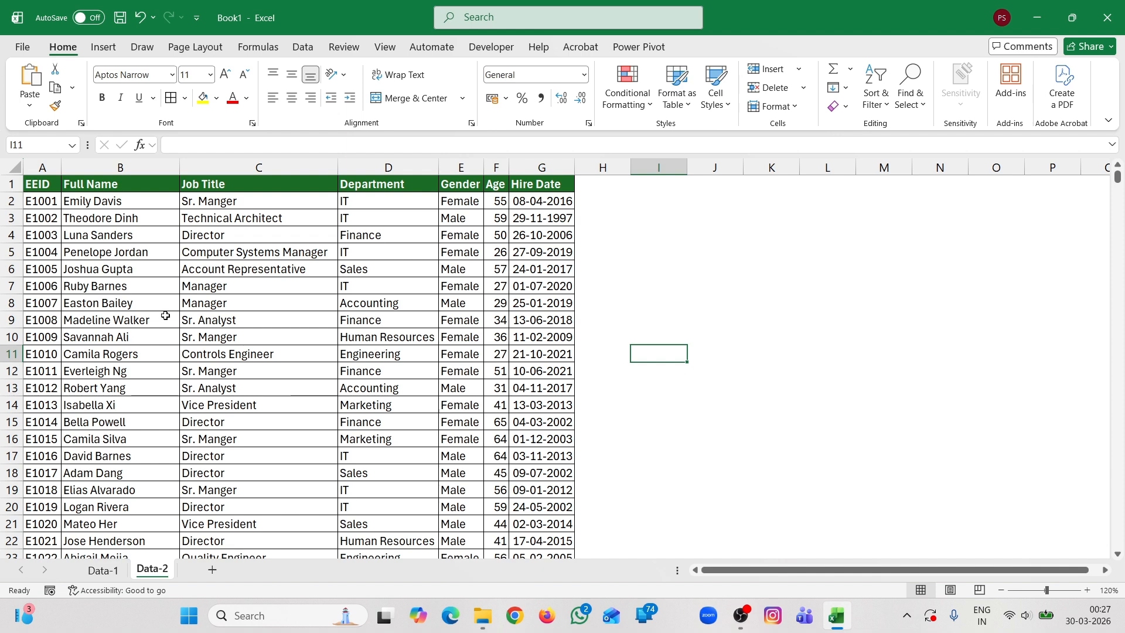
- Highlight the duplicate values in the Full Name data down to row 100 with Light Red Fill with Dark Red Text
click(130, 281)
key(ctrl+Up)
key(Down)
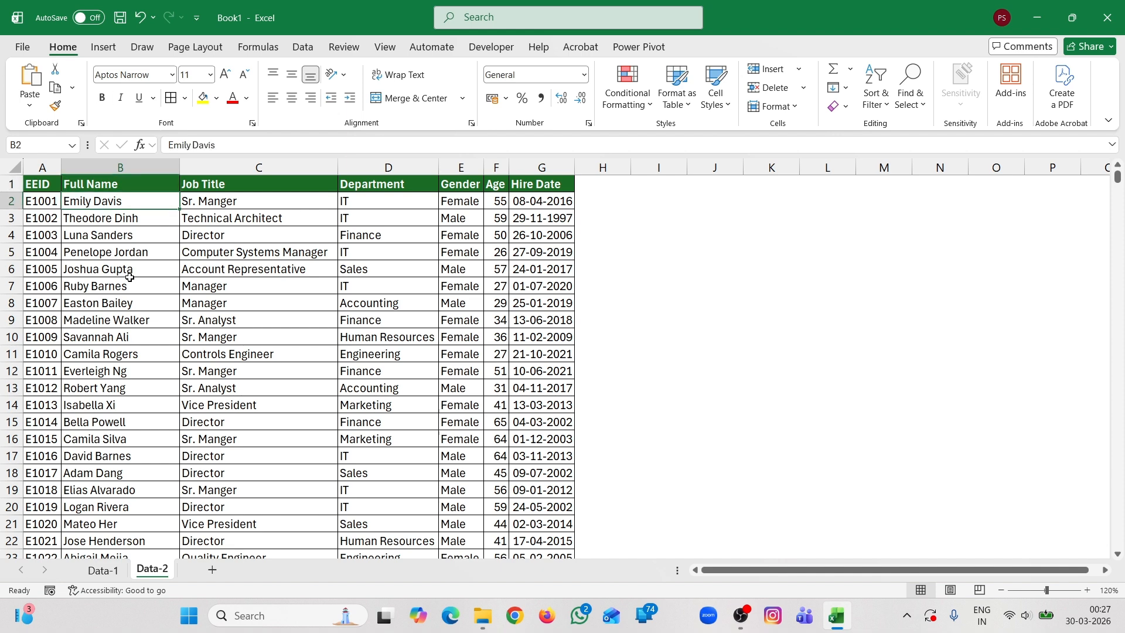
key(ctrl+shift+Down)
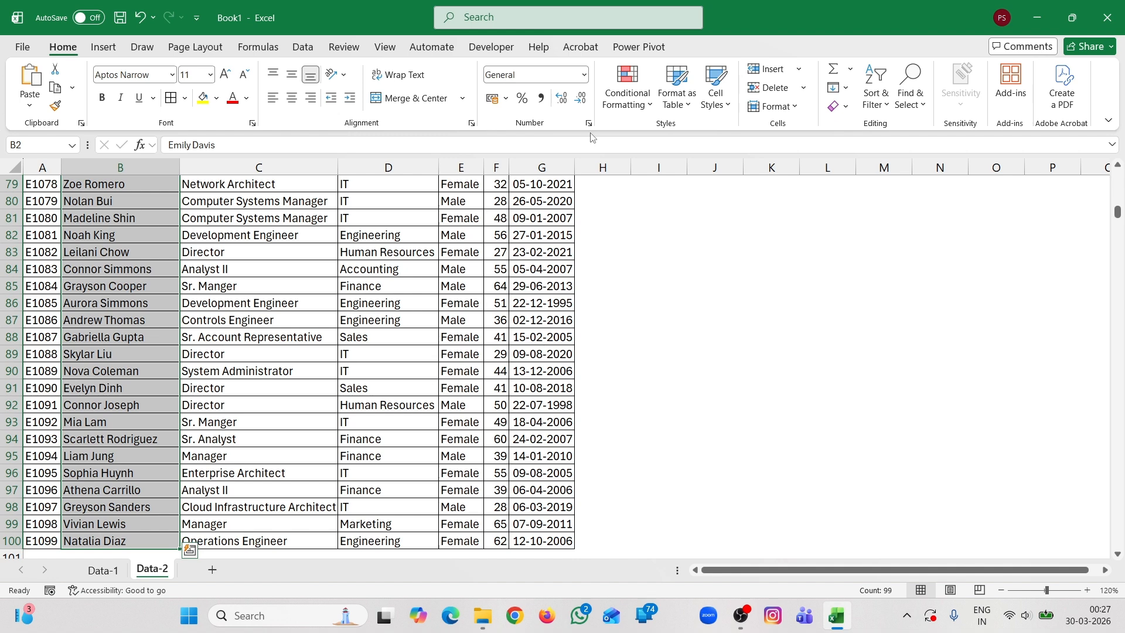
click(643, 109)
mouse_move(691, 139)
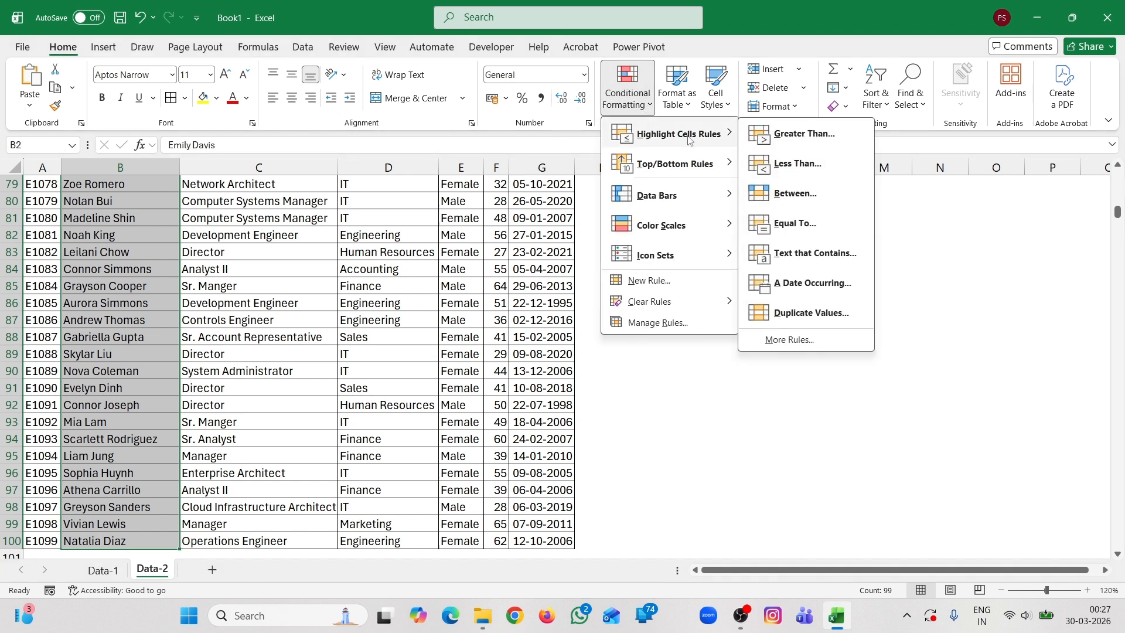
click(821, 313)
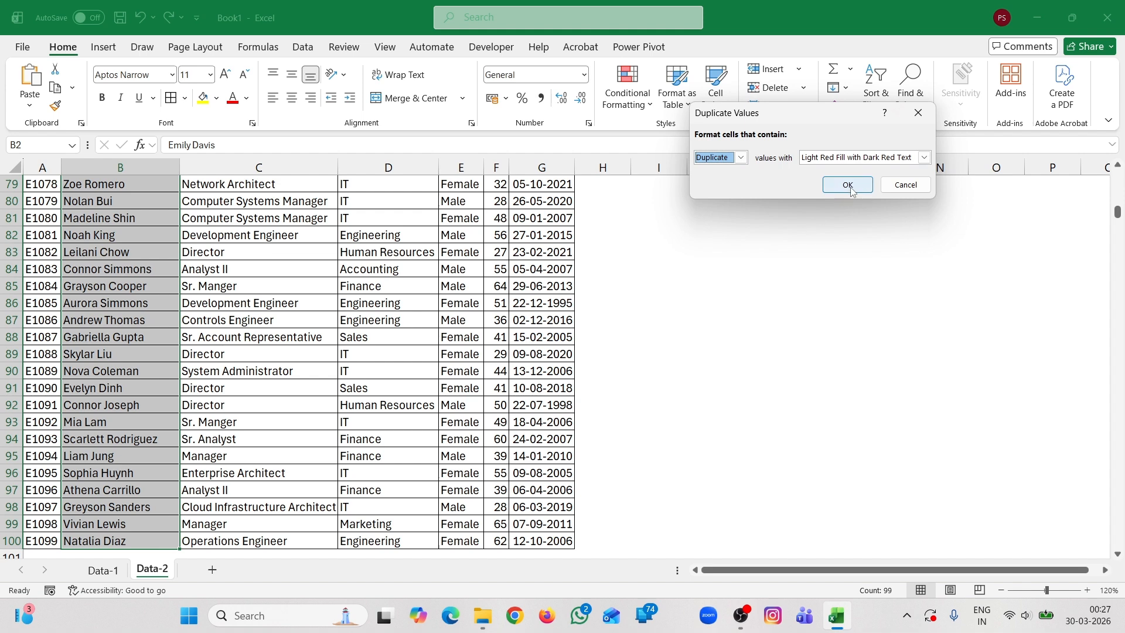
click(848, 185)
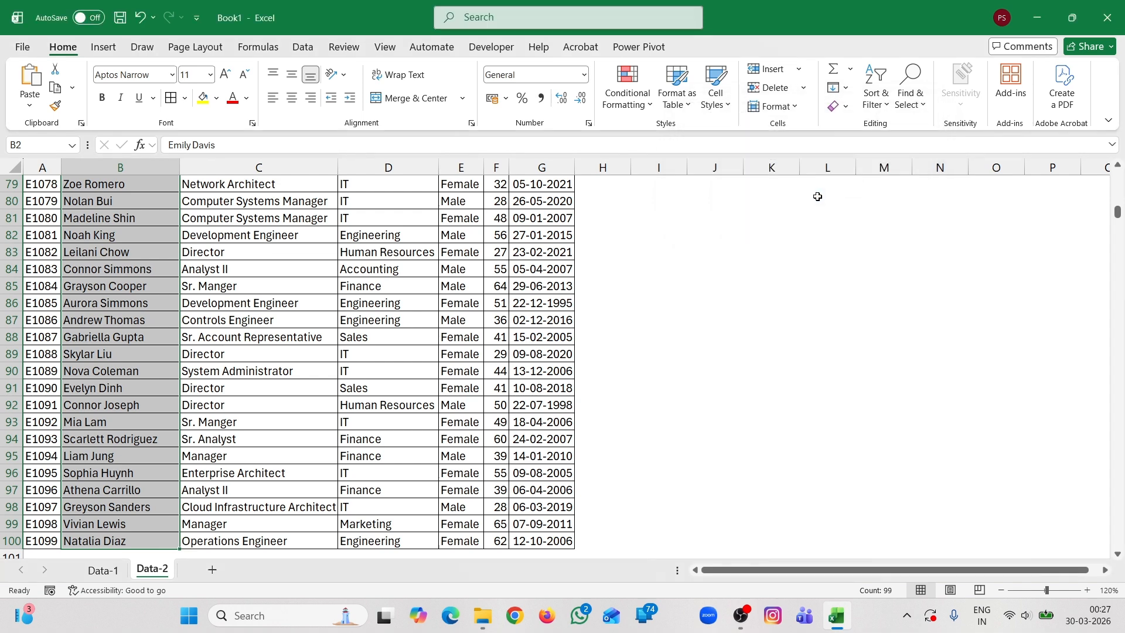
- Add filters to the header row and sort the Full Name column by the light red cell color
key(ctrl+Up)
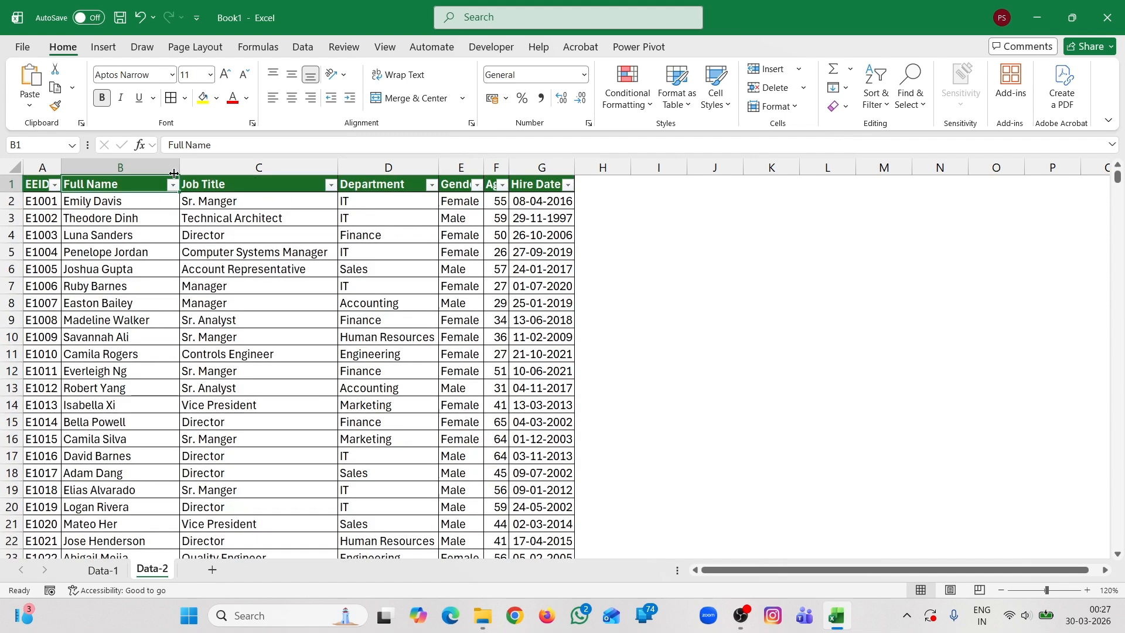
click(174, 187)
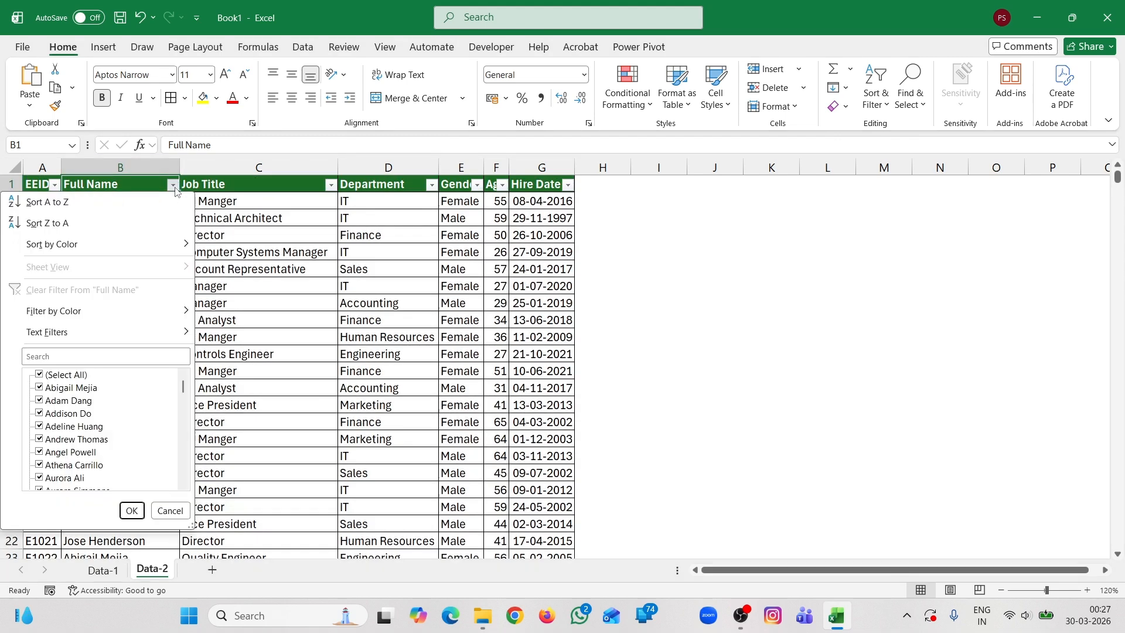
mouse_move(160, 245)
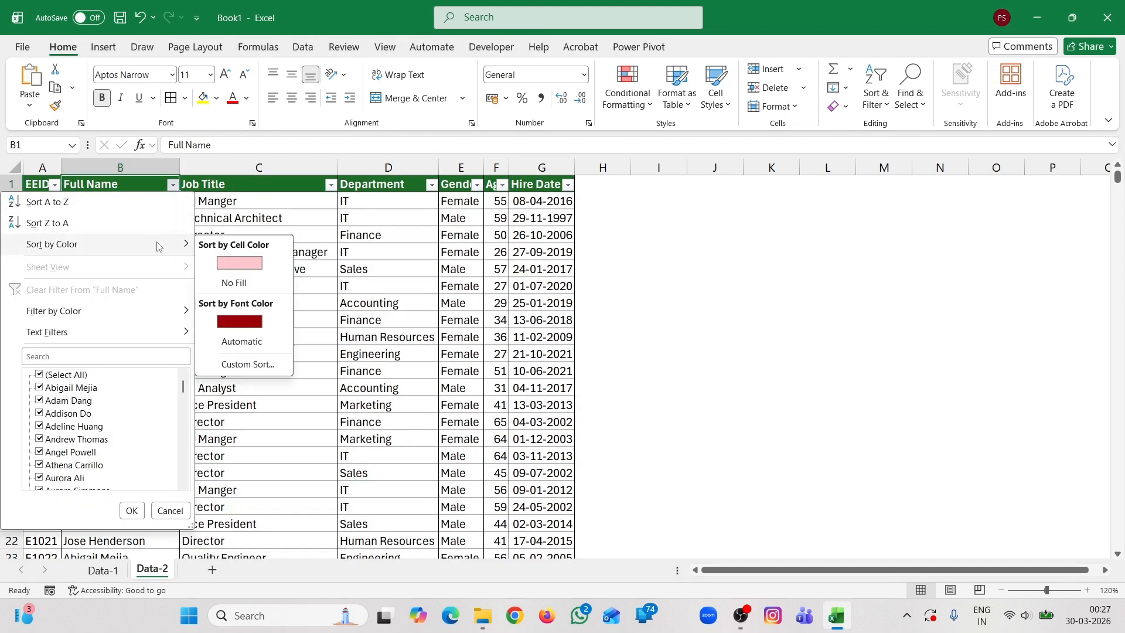
click(240, 264)
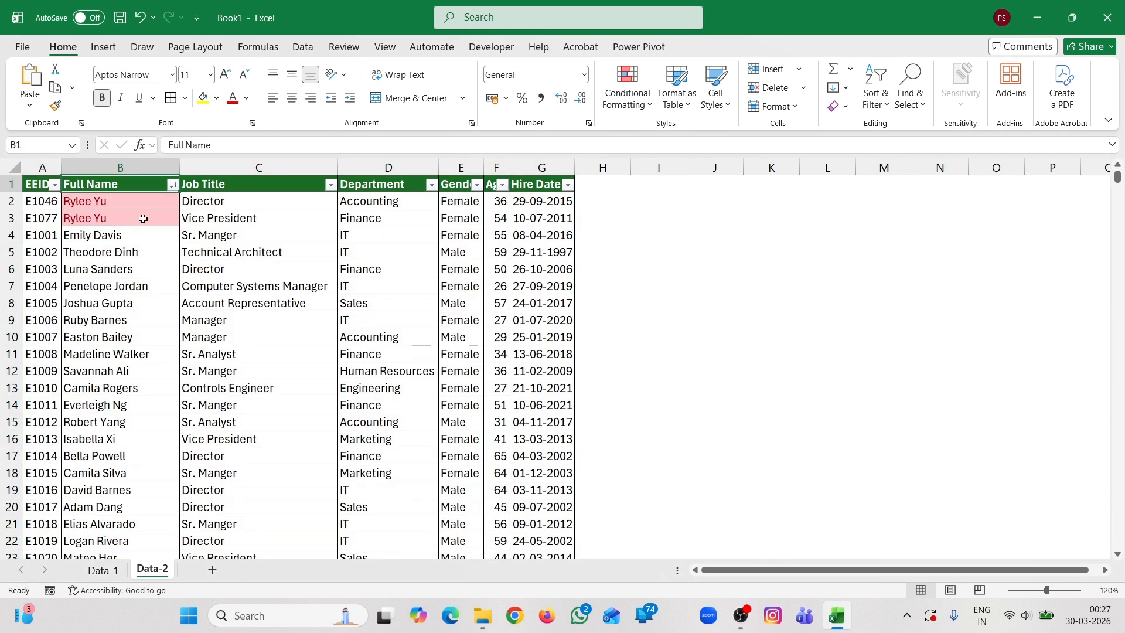
- Check the duplicate names in the first two data rows and undo the color sort
click(118, 204)
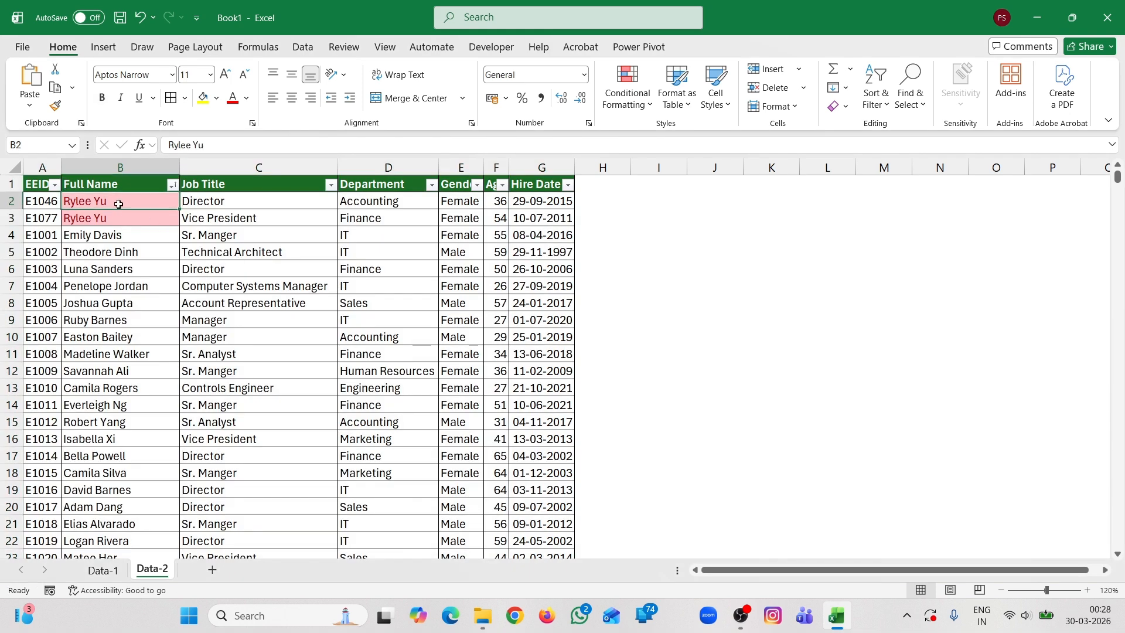
click(116, 222)
click(114, 203)
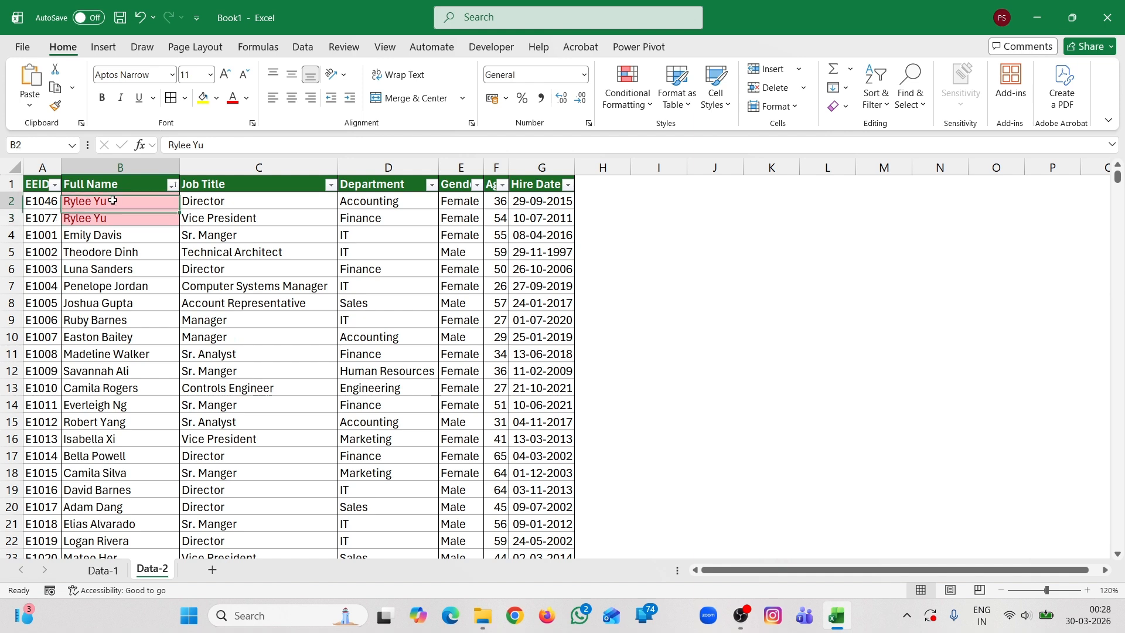
click(118, 186)
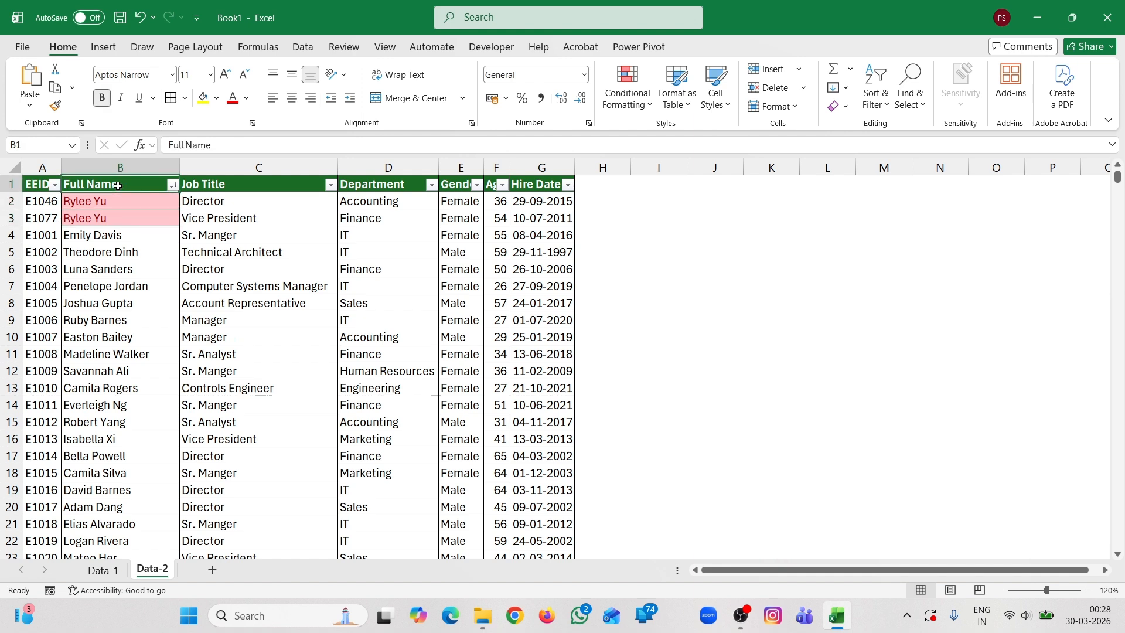
key(ctrl+z)
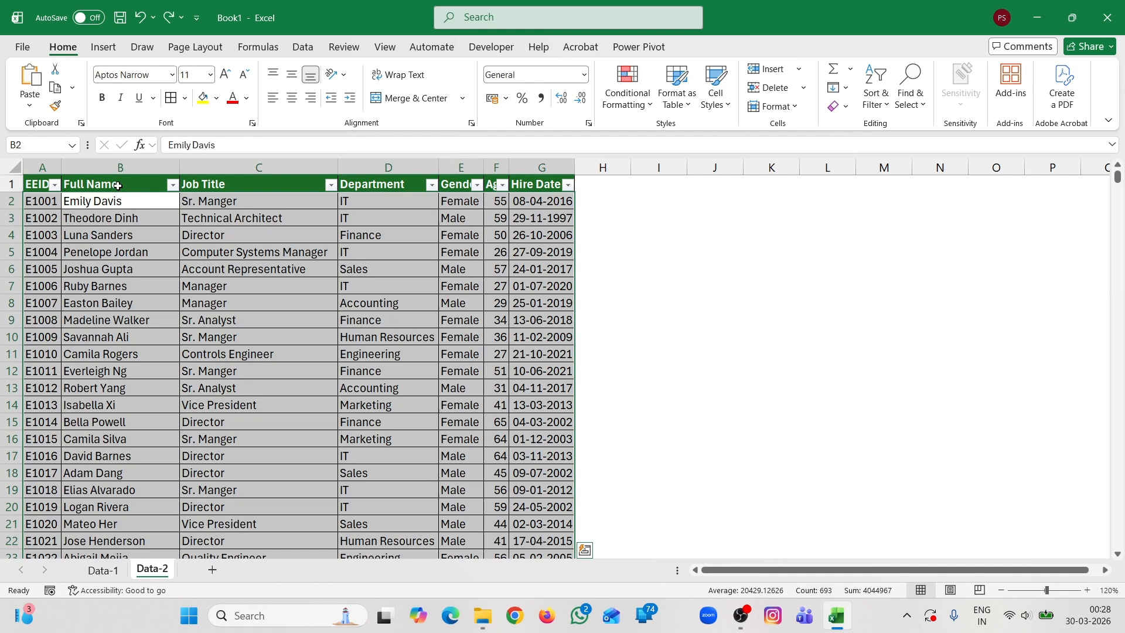
- Clear the conditional formatting rules from the entire Full Name column only
click(120, 226)
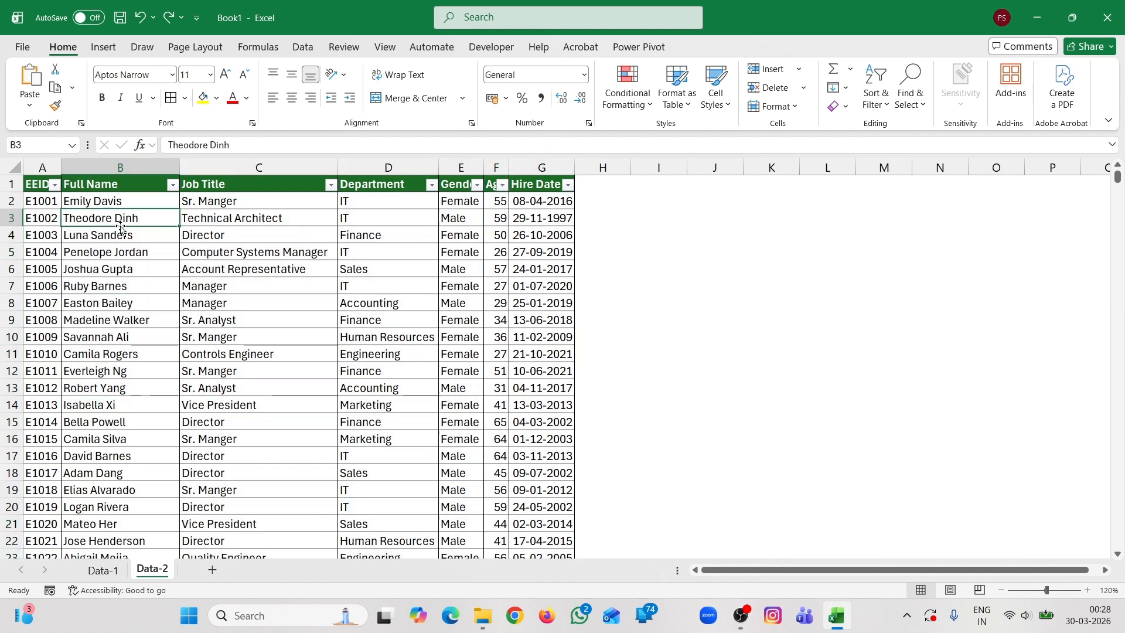
click(114, 168)
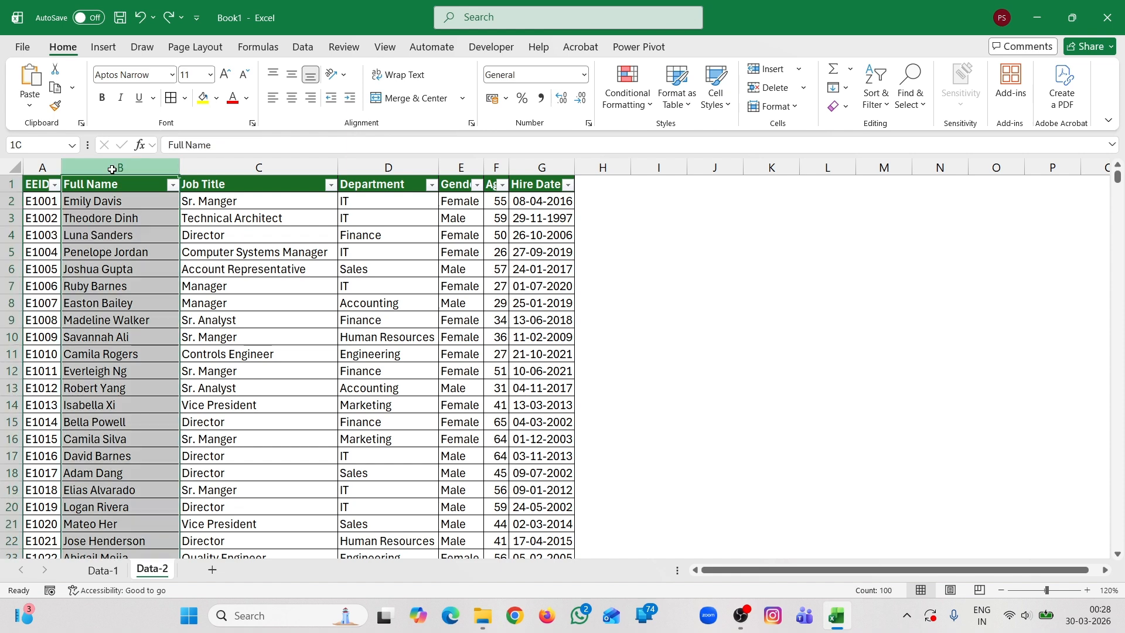
click(626, 100)
mouse_move(684, 310)
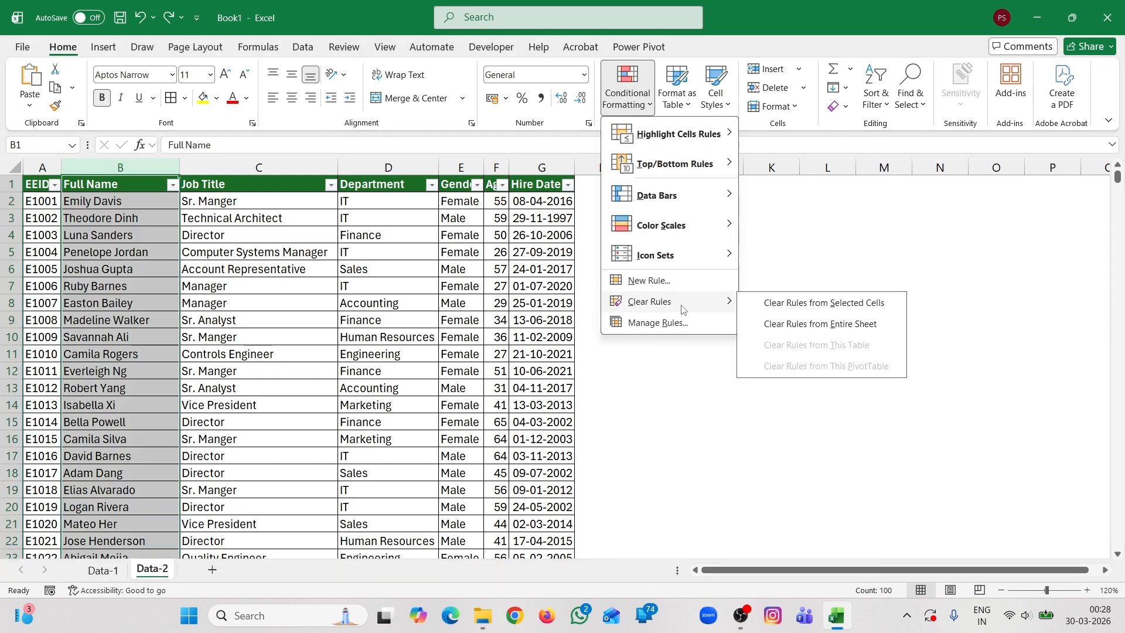
click(826, 304)
click(725, 350)
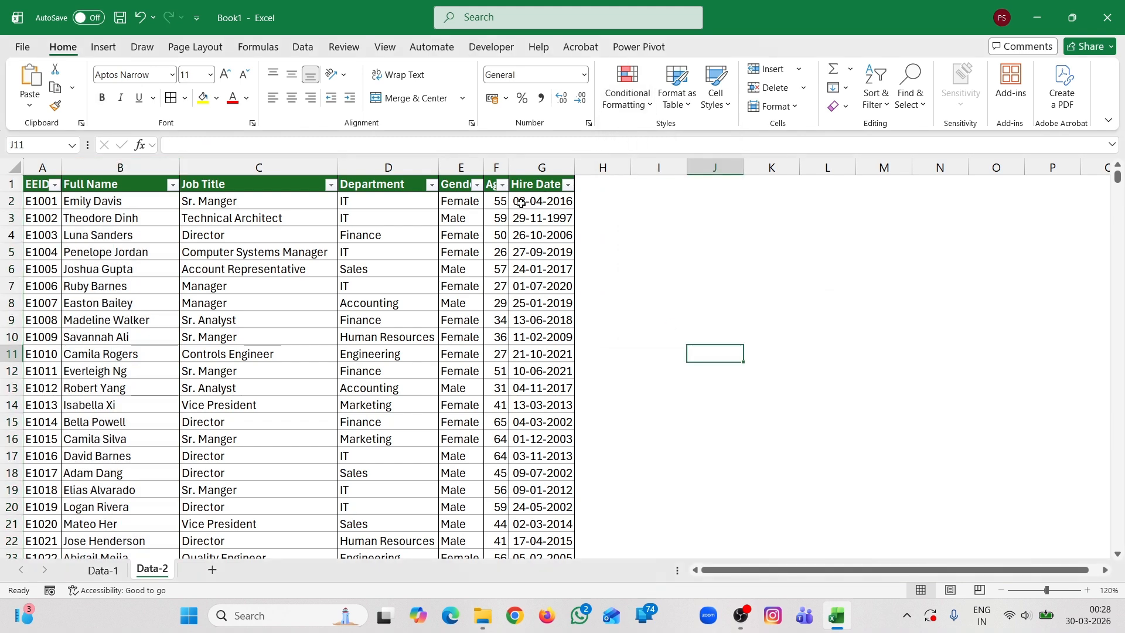
- Highlight the values greater than 60 in the Age data down to row 100 with Light Red Fill
click(498, 202)
key(Up)
key(Down)
key(ctrl+shift+Down)
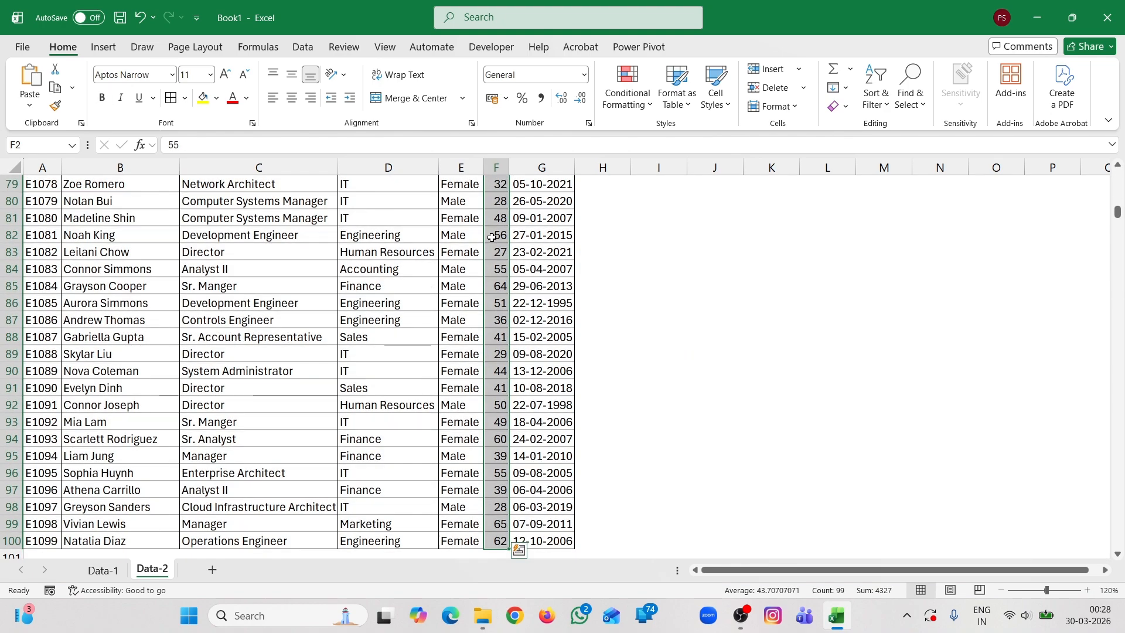
scroll(492, 238, up, 20)
scroll(492, 237, up, 3)
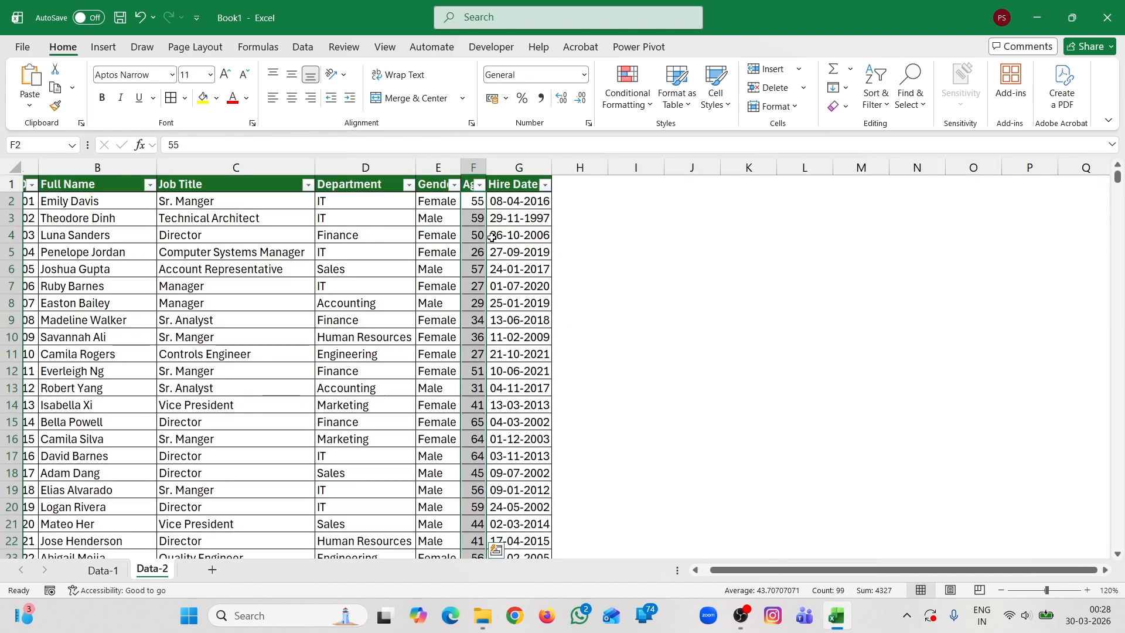
click(652, 109)
mouse_move(708, 136)
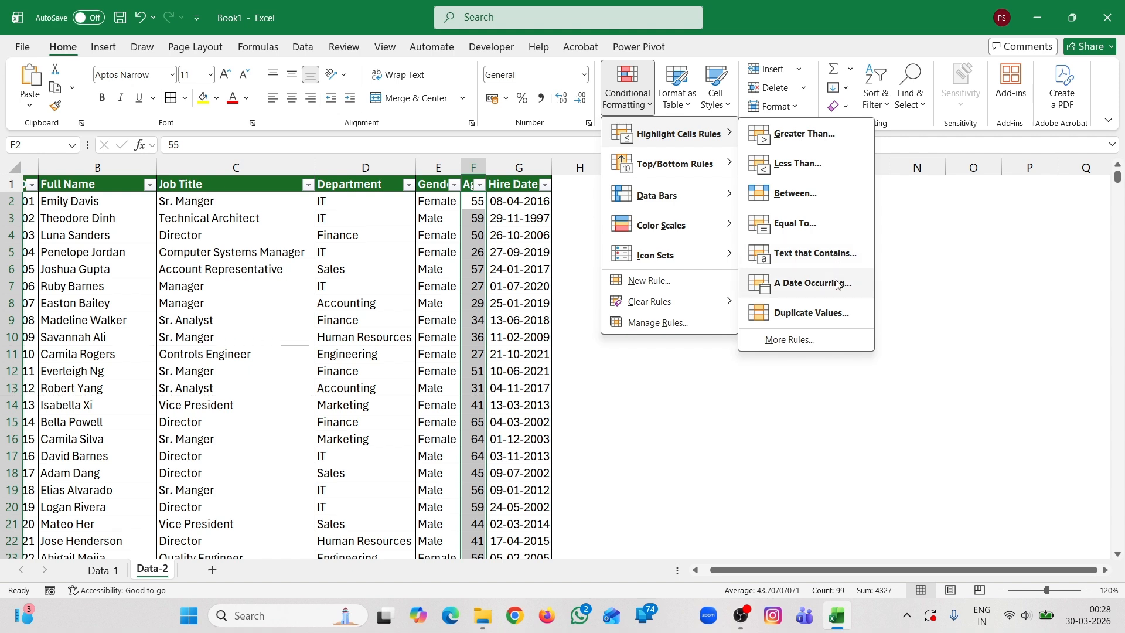
click(823, 134)
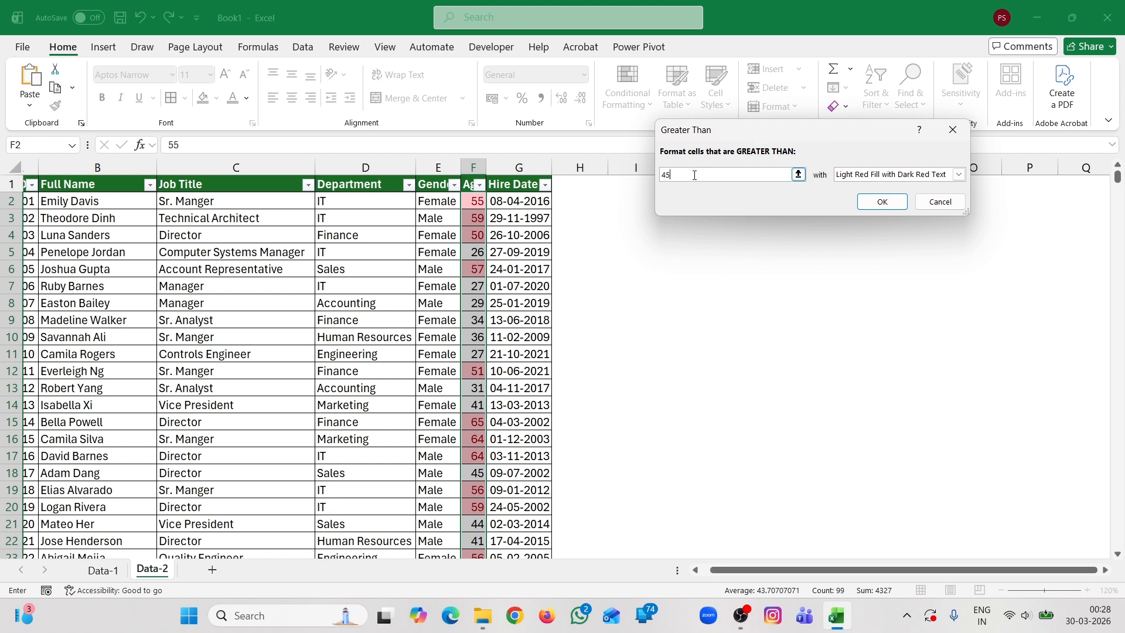
key(BackSpace)
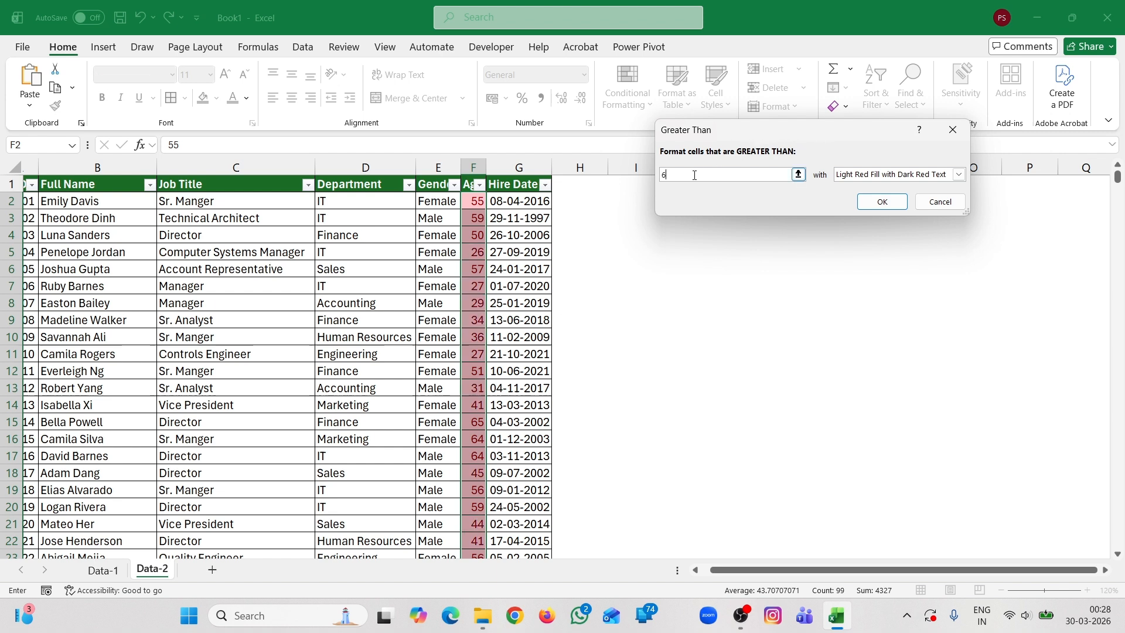
text(60)
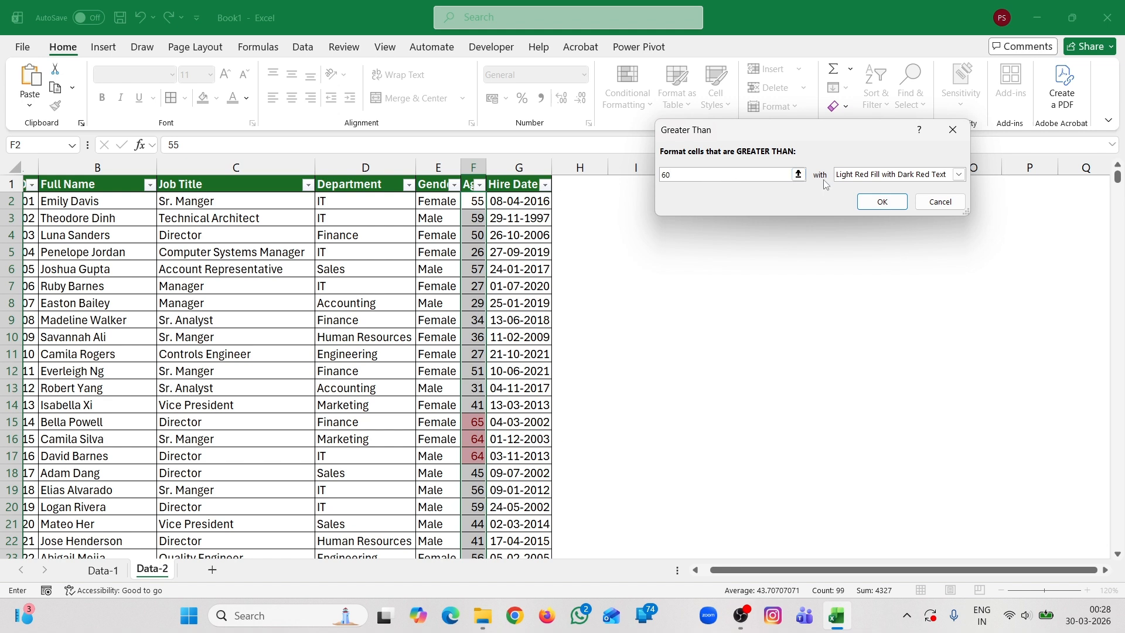
click(959, 175)
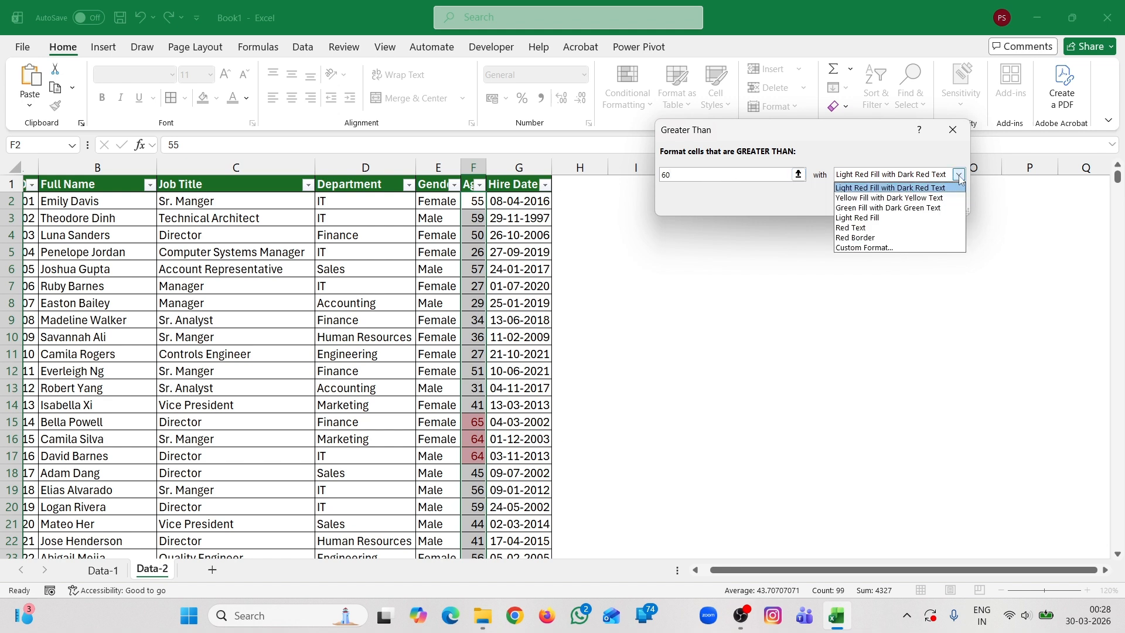
click(843, 218)
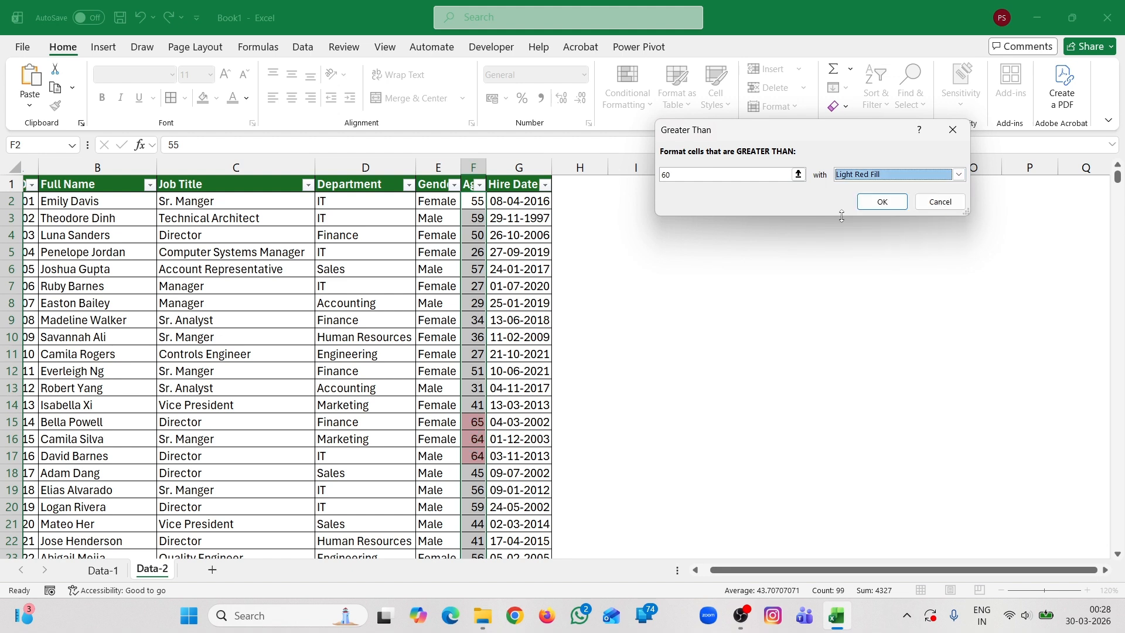
click(903, 205)
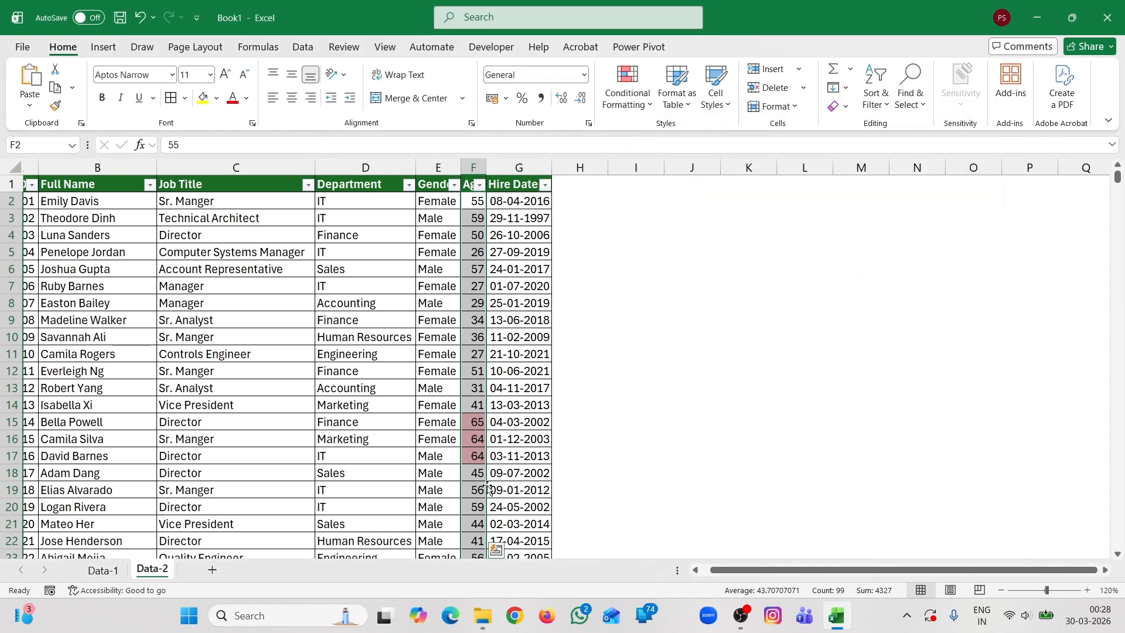
scroll(469, 501, down, 13)
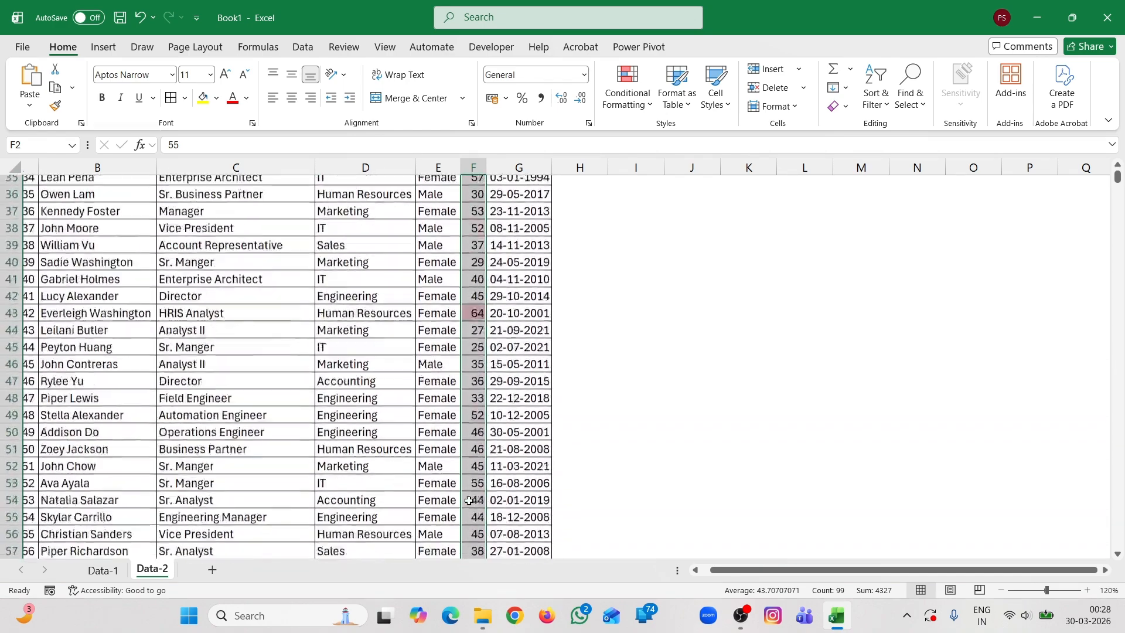
scroll(472, 495, up, 13)
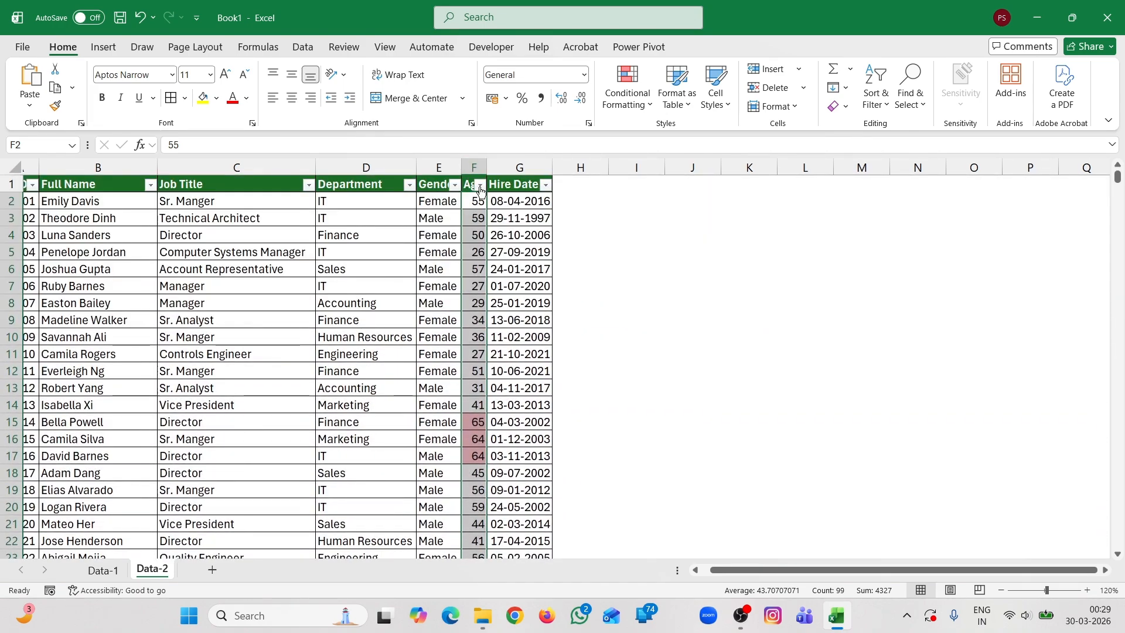
click(480, 185)
mouse_move(433, 246)
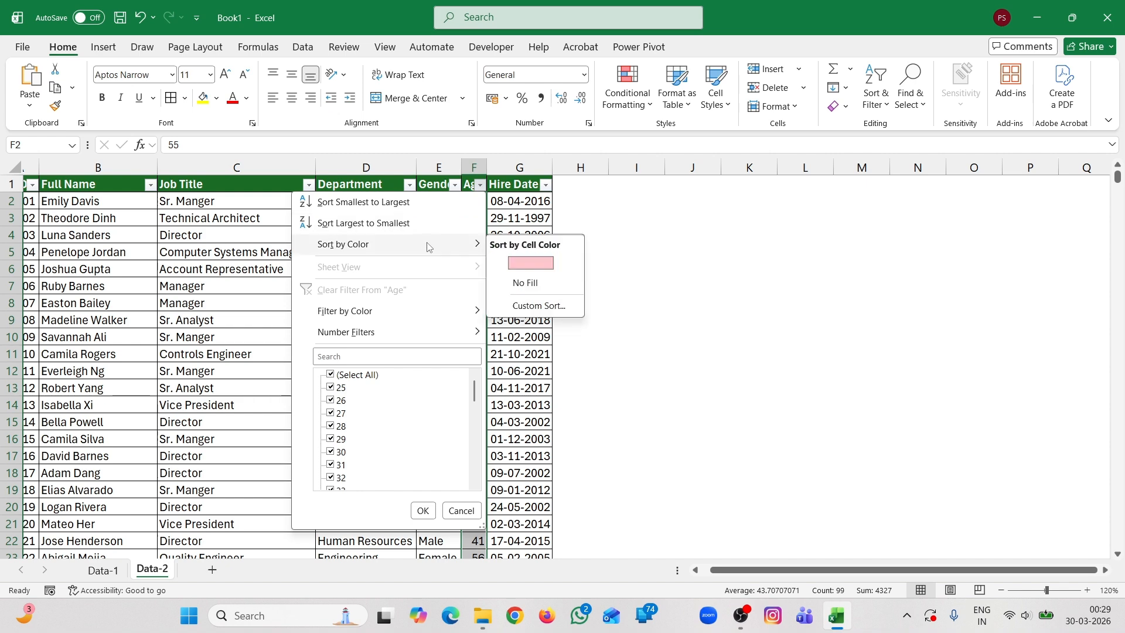
click(625, 242)
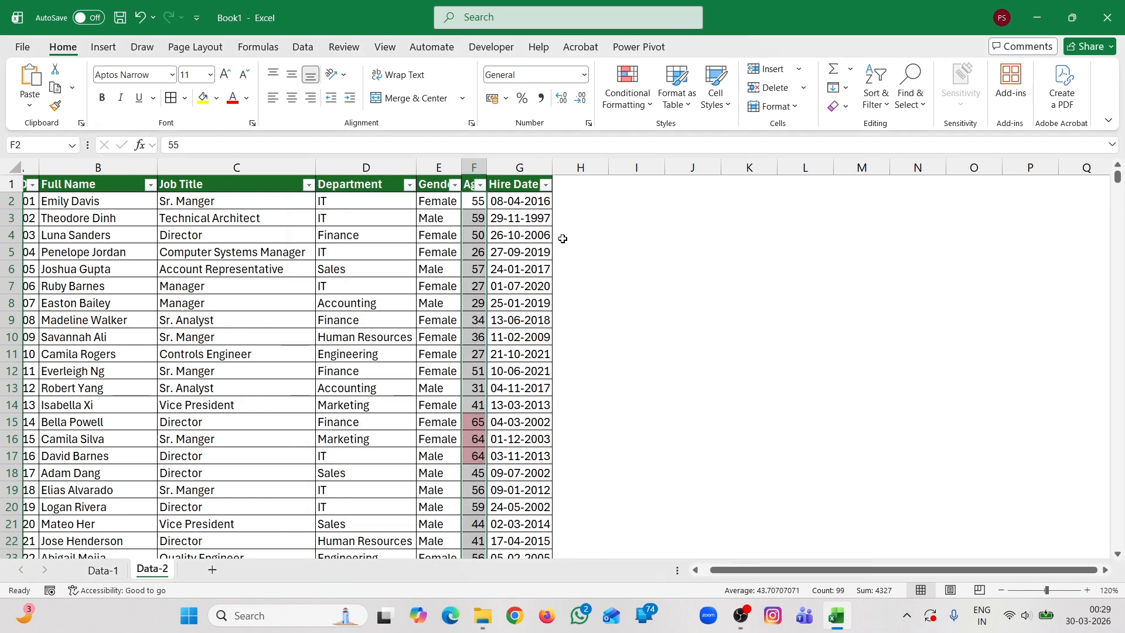
- Clear the conditional formatting rules from the selected Age cells only
click(640, 110)
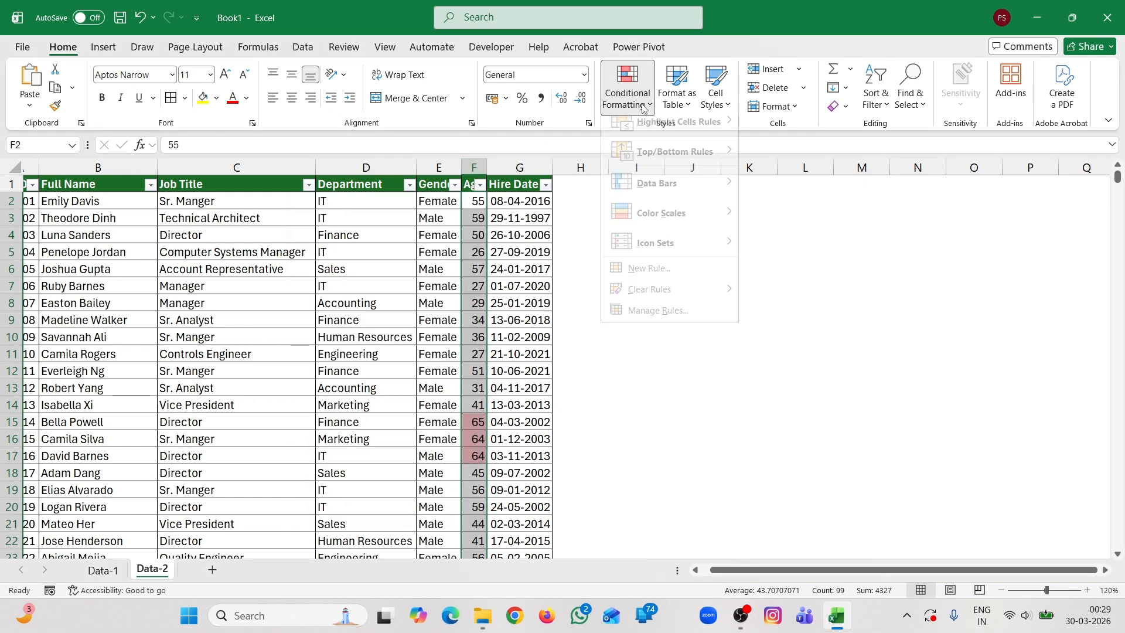
mouse_move(675, 309)
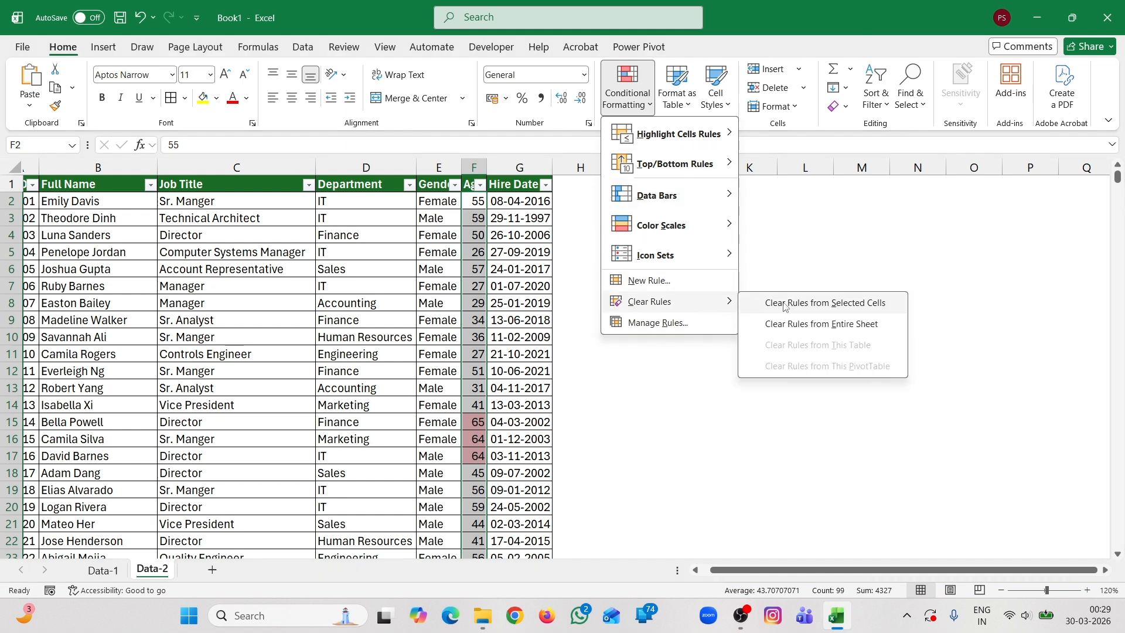
click(802, 302)
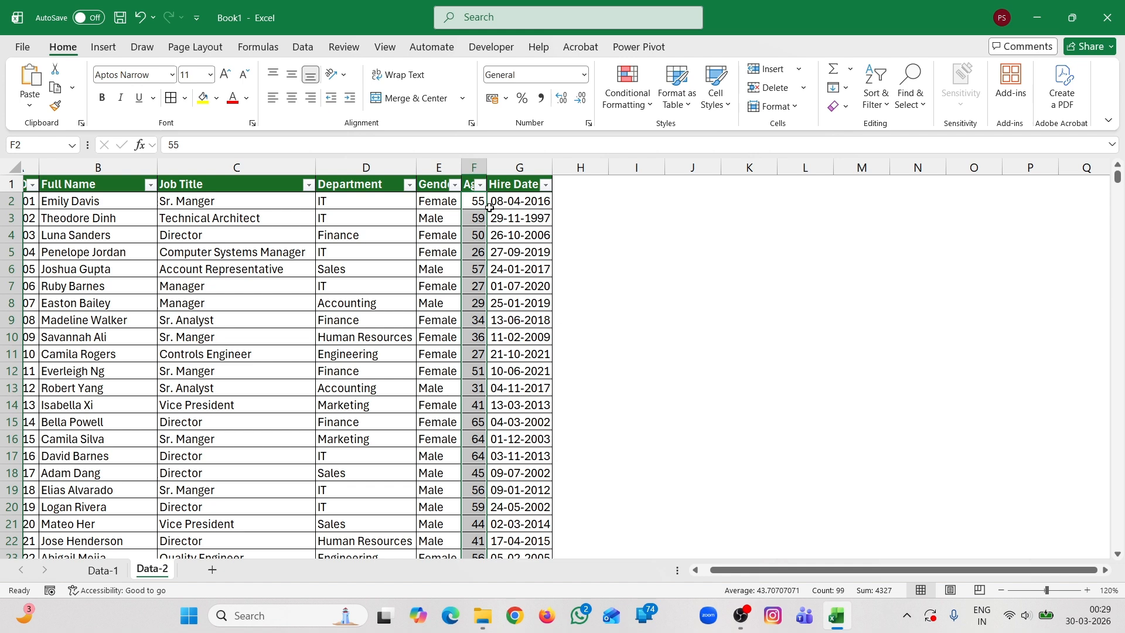
- Highlight the Age values between 40 and 50 with Light Red Fill with Dark Red Text
click(628, 100)
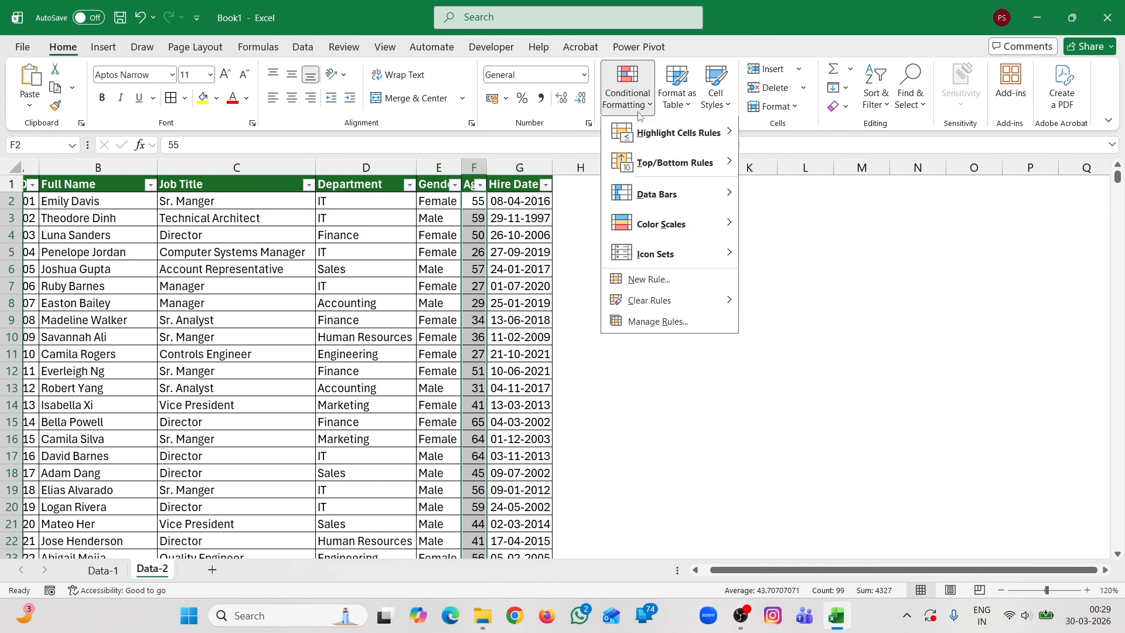
mouse_move(668, 140)
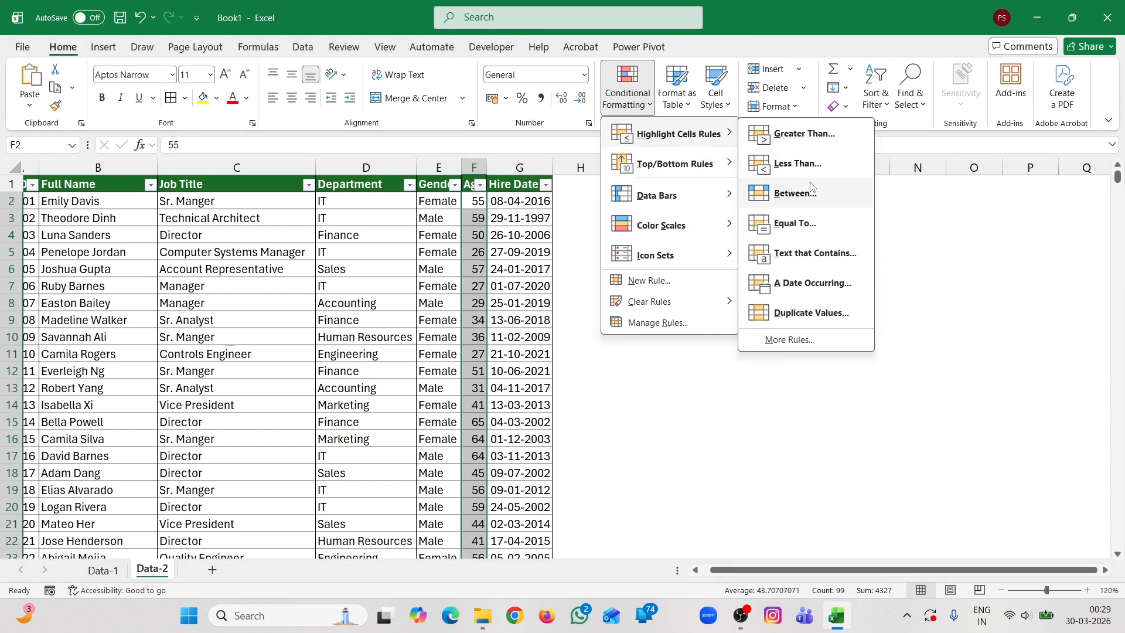
click(818, 194)
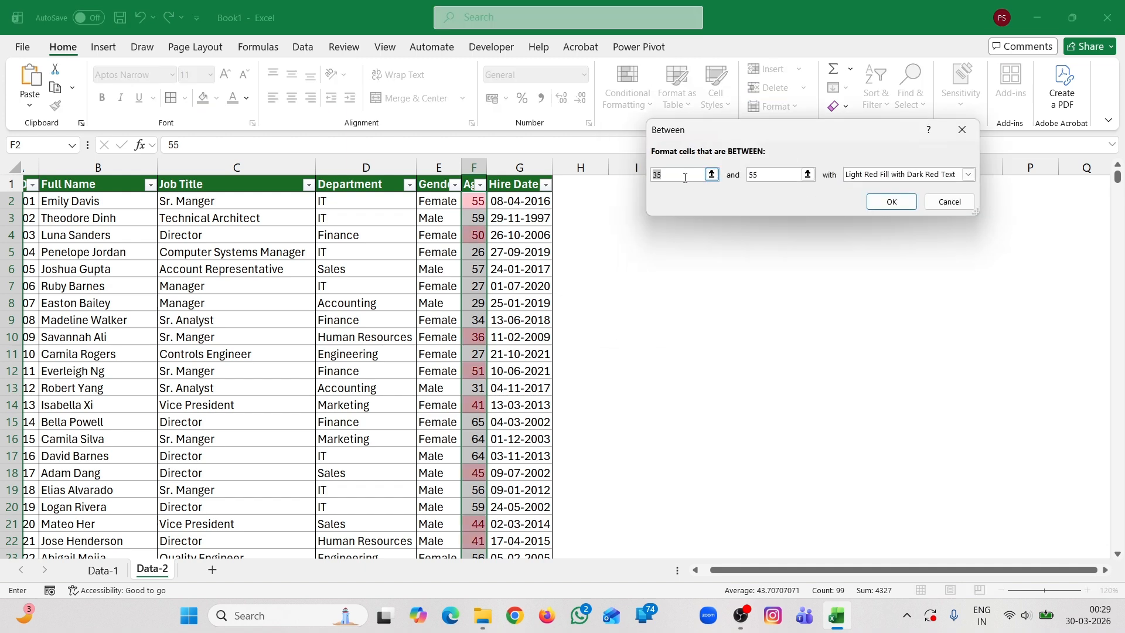
key(BackSpace)
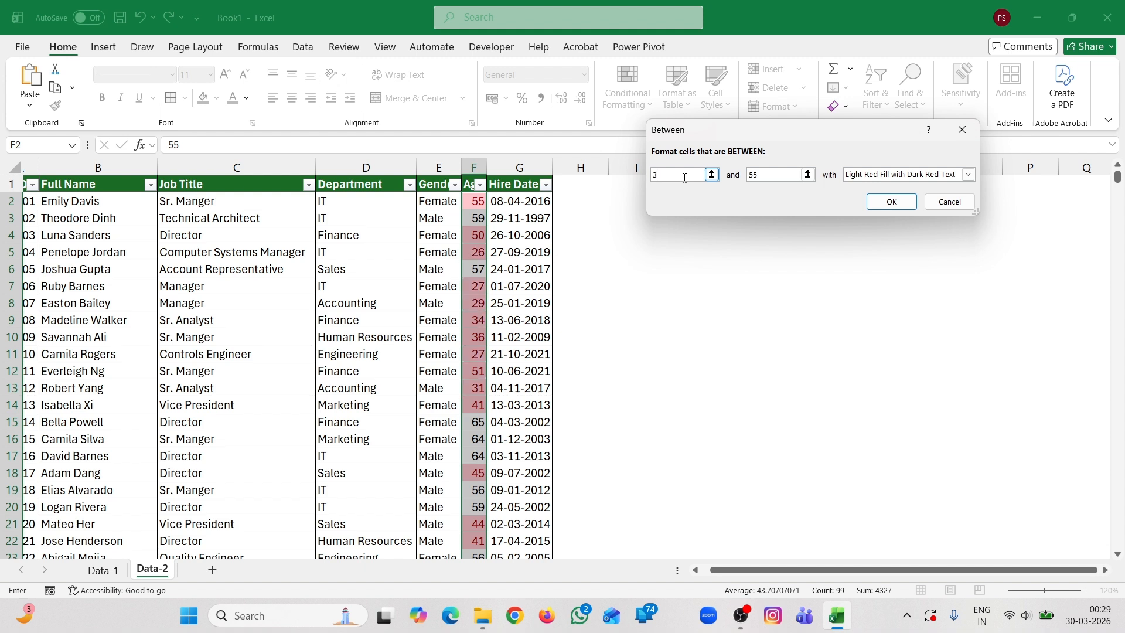
text(40)
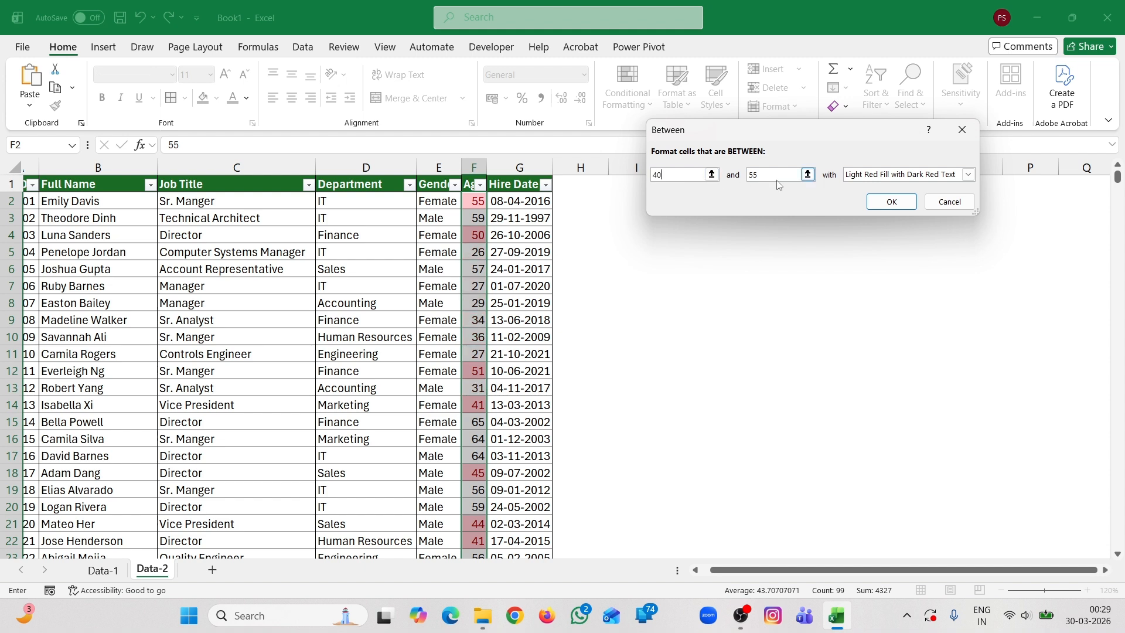
key(BackSpace)
text(0)
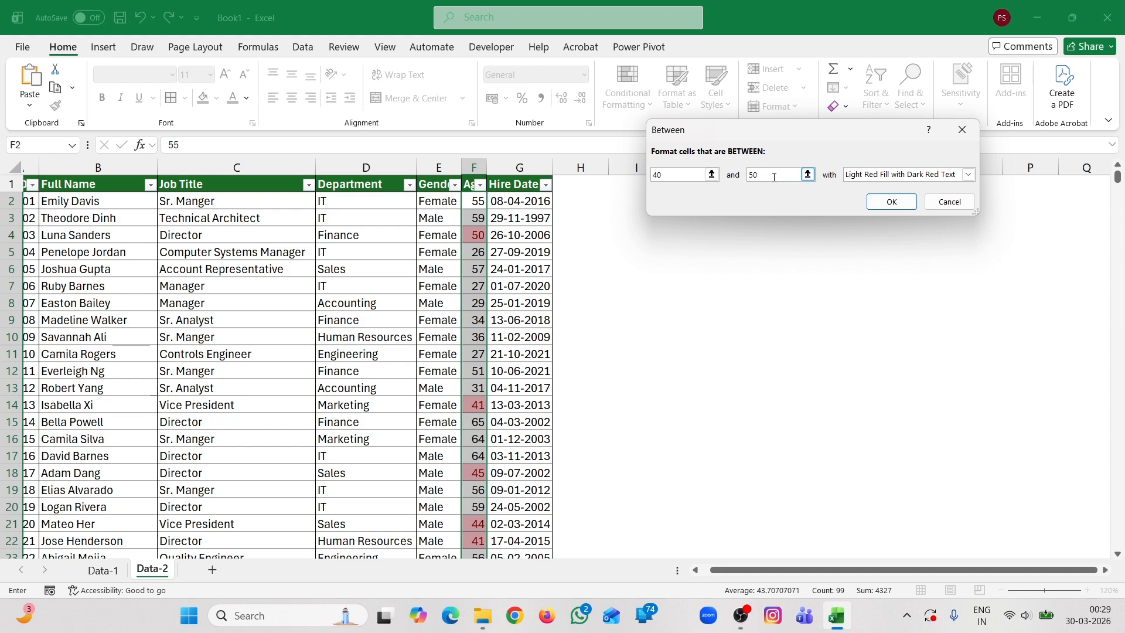
click(891, 201)
- Look through the highlighted ages down the list, and clear the rules from the selected Age cells
scroll(485, 342, down, 6)
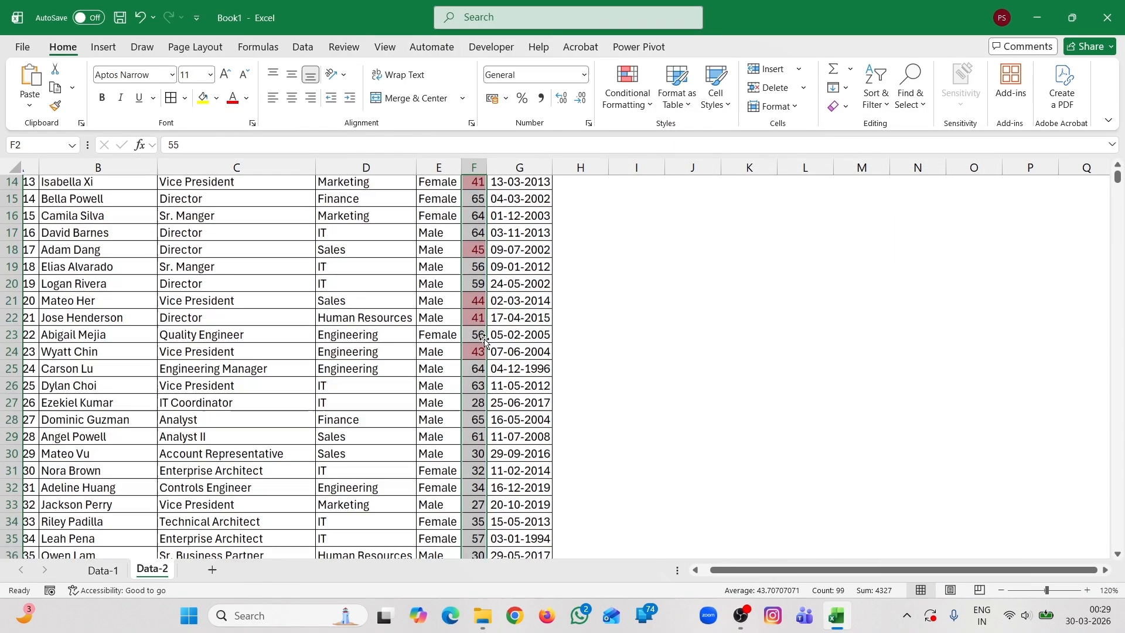
scroll(485, 343, down, 8)
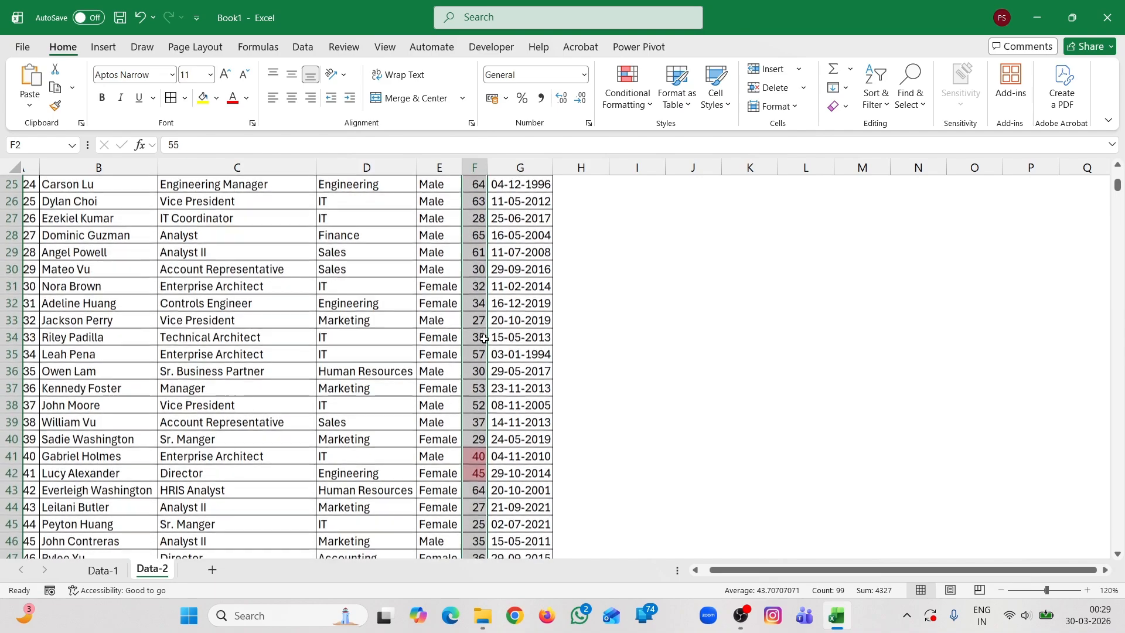
scroll(484, 339, down, 3)
scroll(484, 339, up, 17)
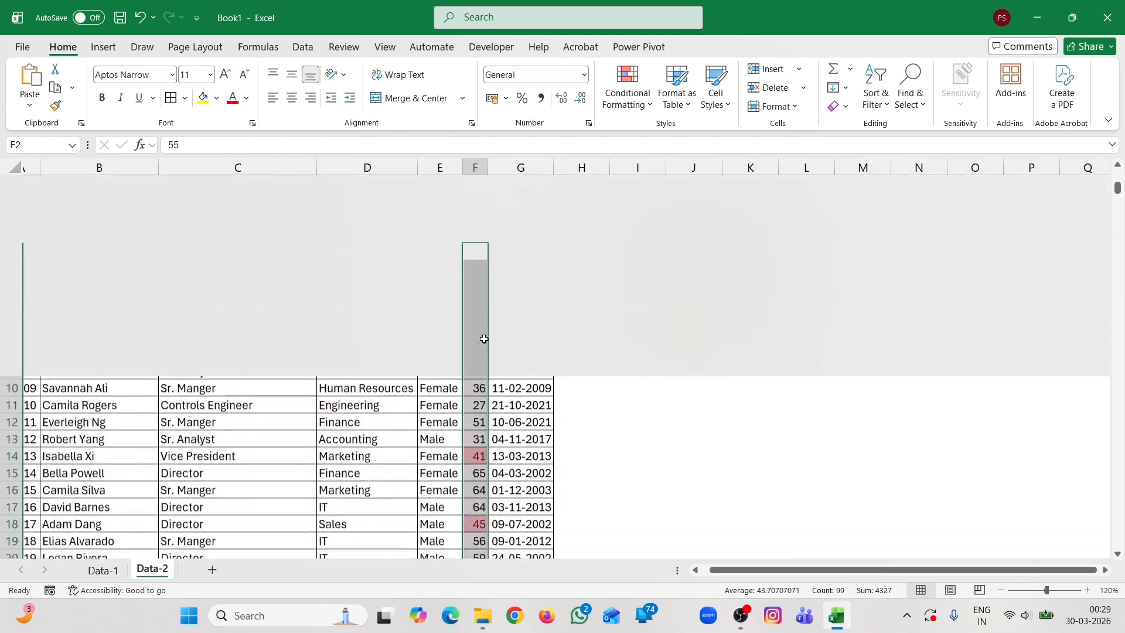
click(628, 88)
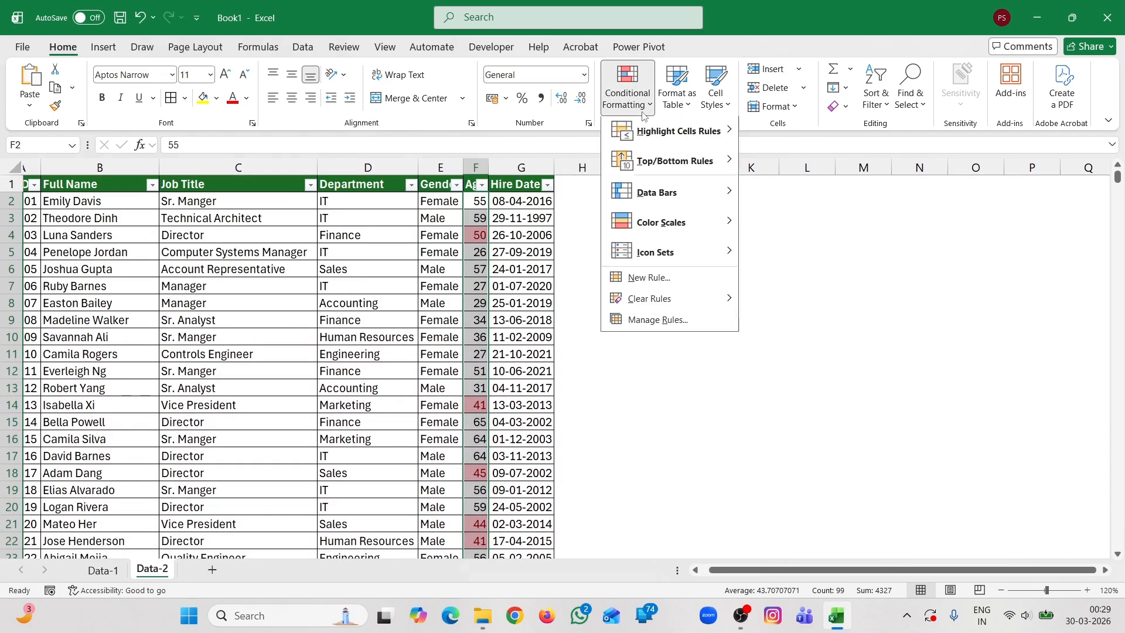
mouse_move(674, 139)
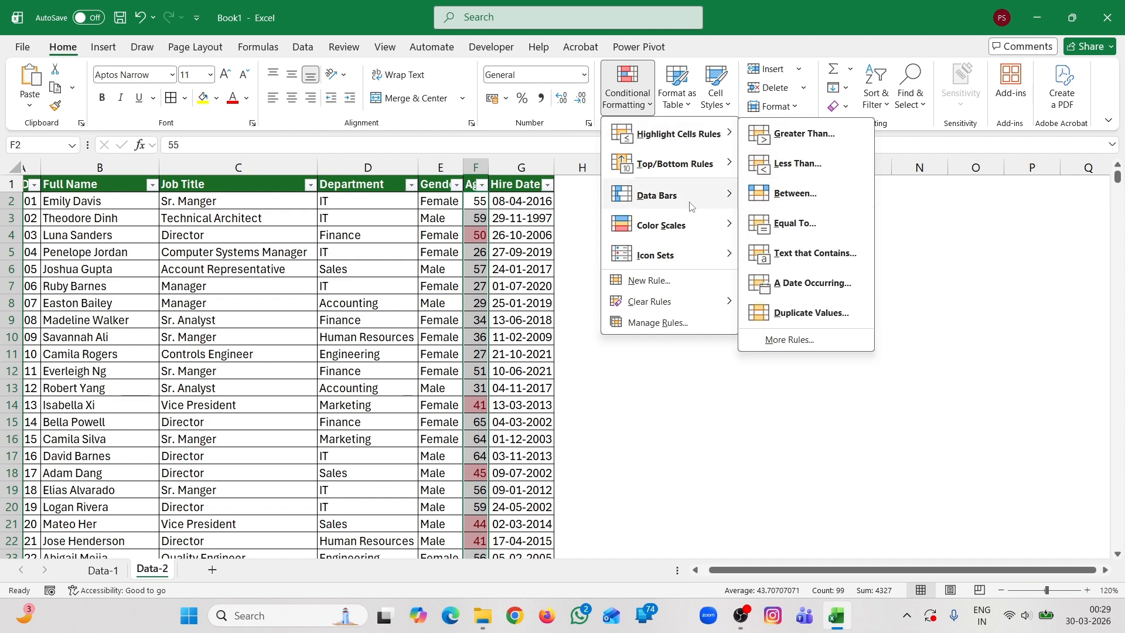
mouse_move(716, 303)
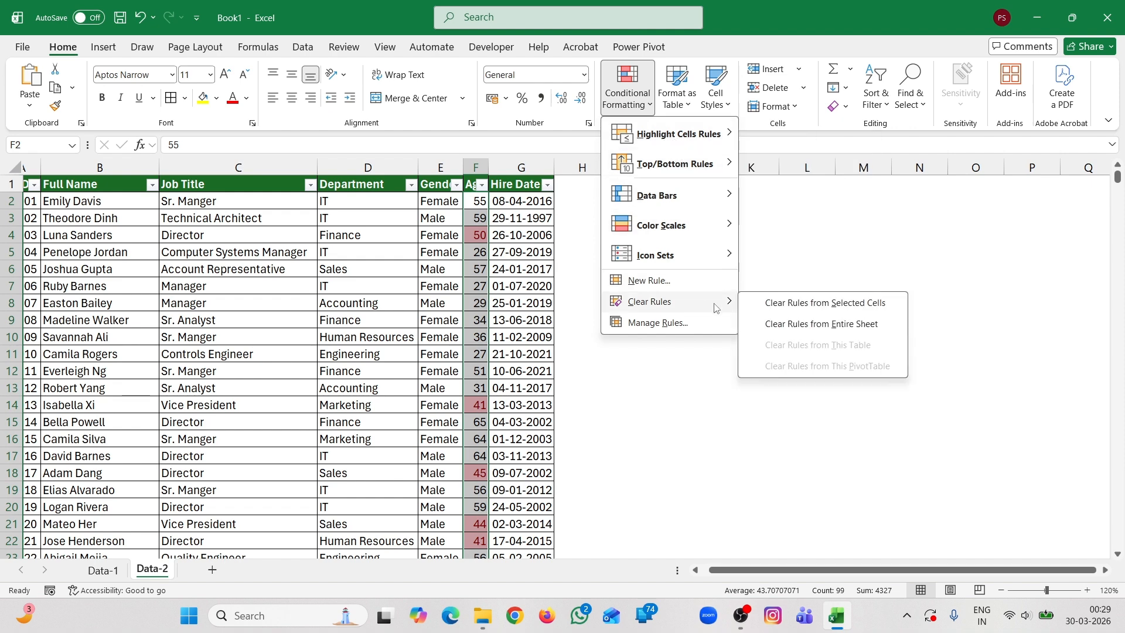
click(781, 304)
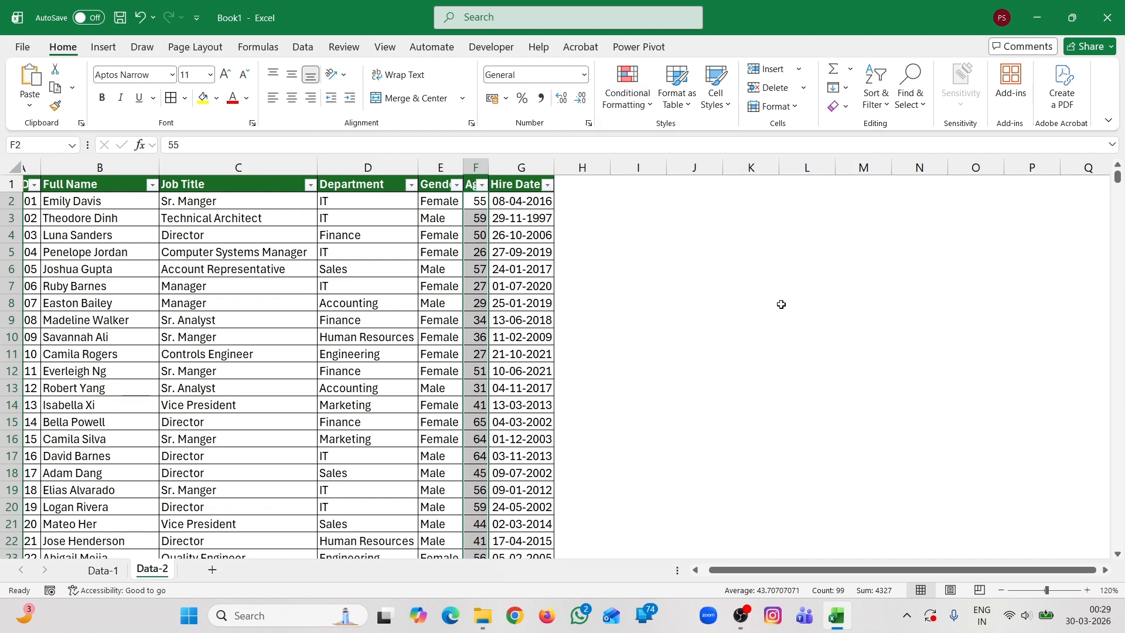
click(648, 104)
mouse_move(700, 133)
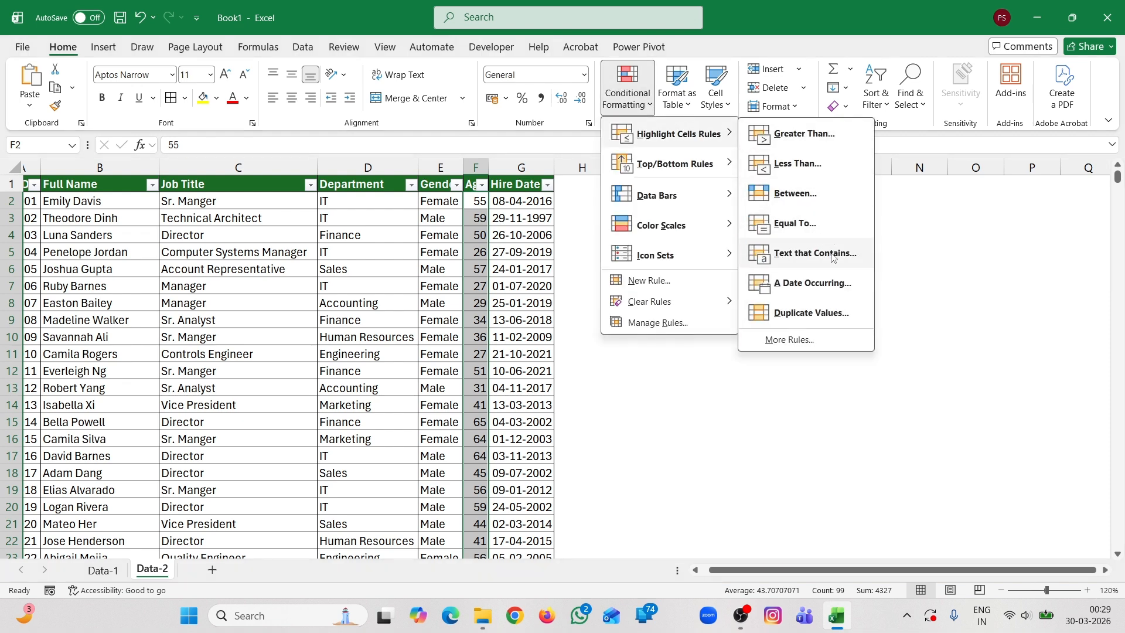
click(913, 263)
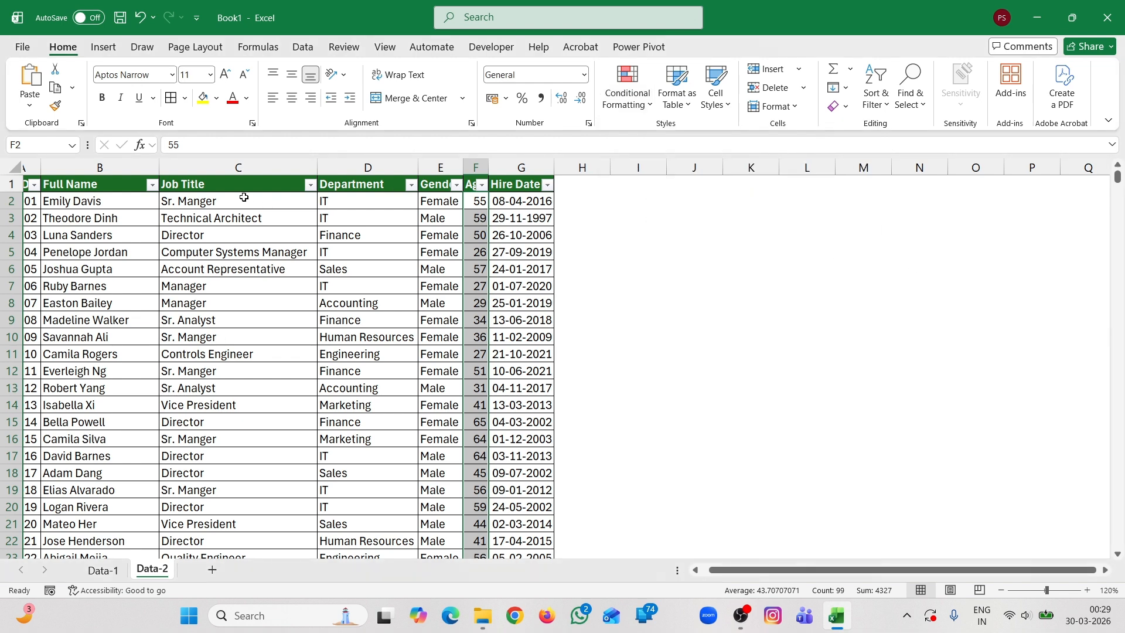
- Highlight the cells containing the text "manager" in the Job Title column with Light Red Fill with Dark Red Text
click(240, 169)
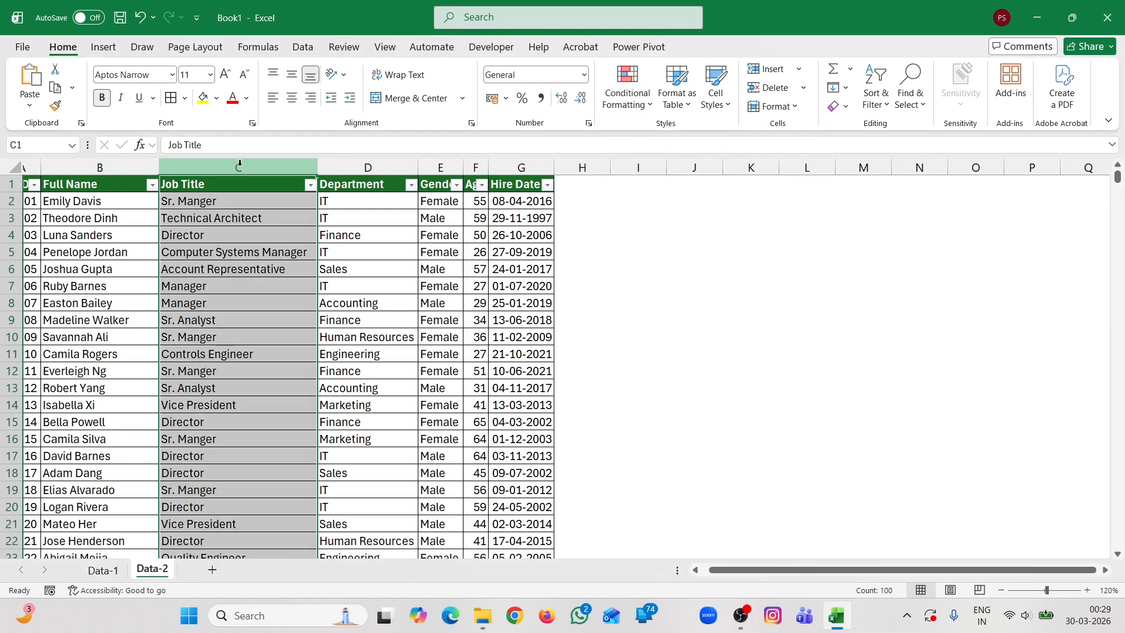
click(636, 106)
mouse_move(680, 138)
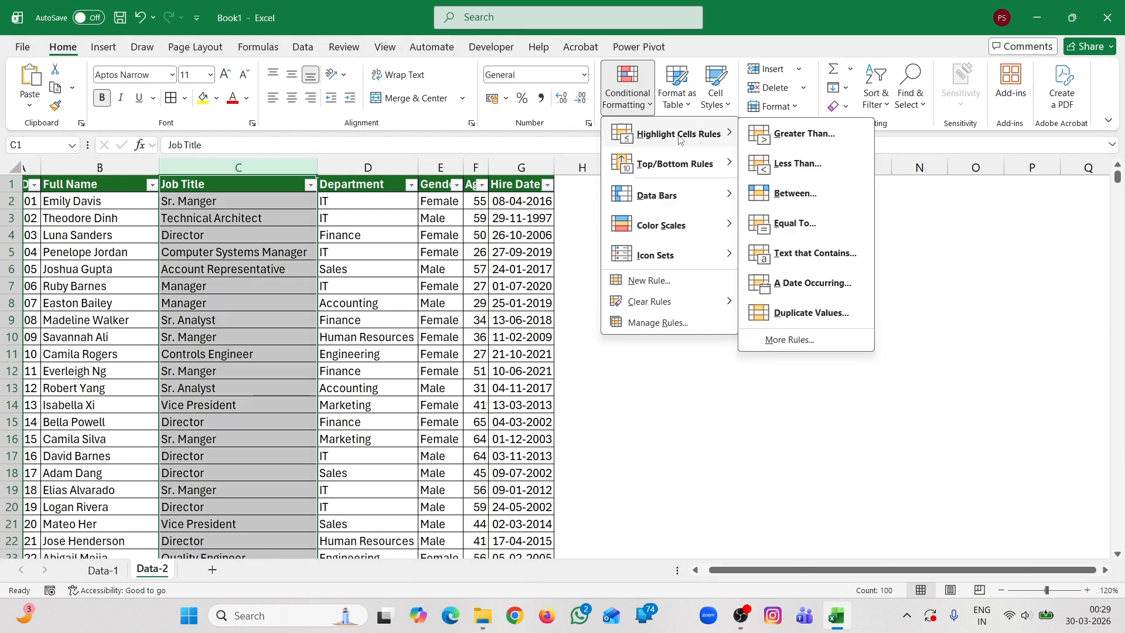
click(829, 261)
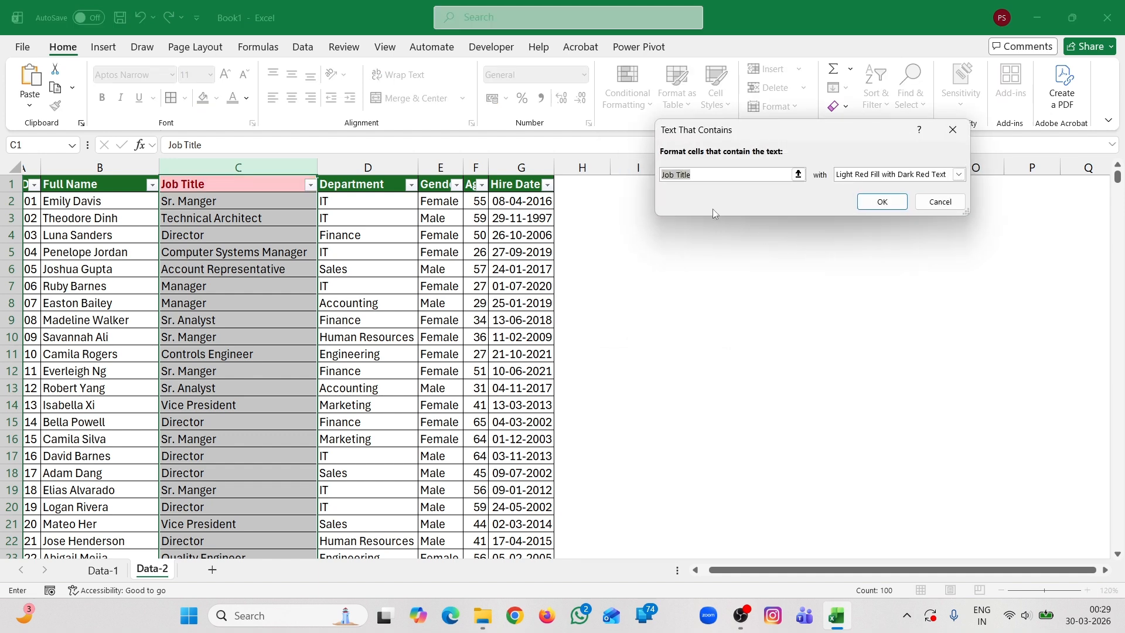
text(manager)
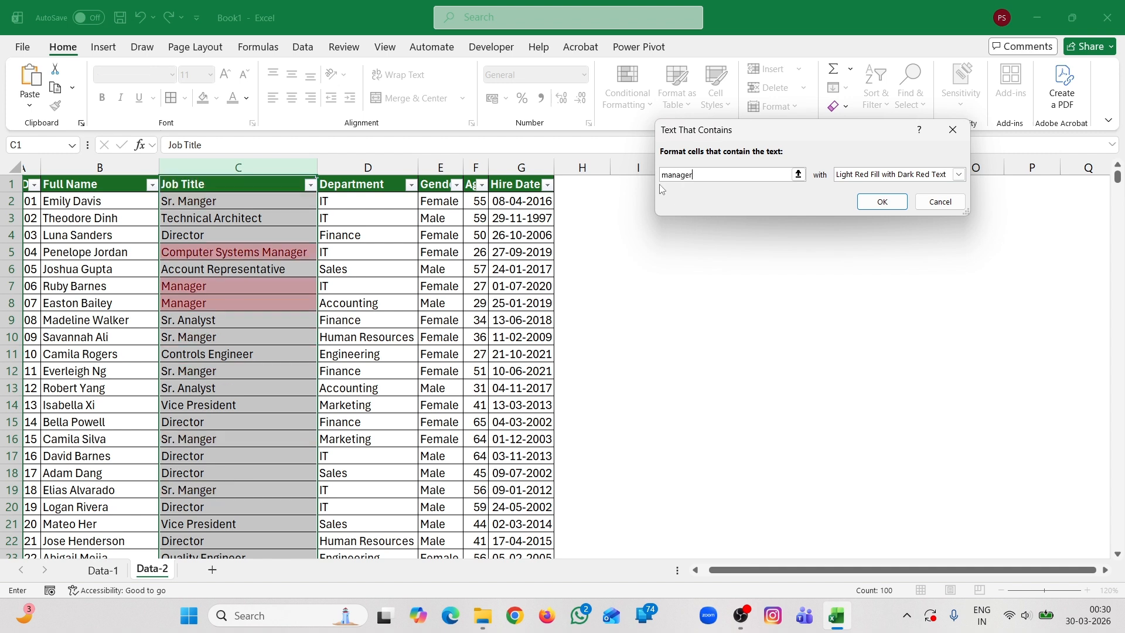
click(880, 201)
- Look through the highlighted job titles down the list, and clear the rules from the selected Job Title column
scroll(277, 405, down, 11)
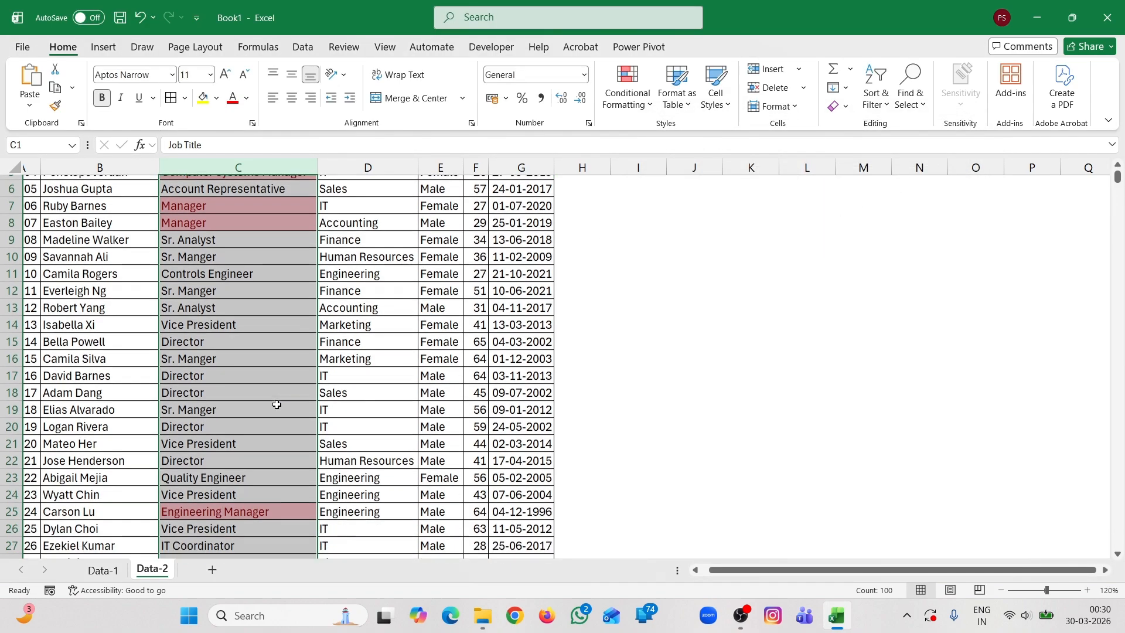
scroll(277, 405, down, 10)
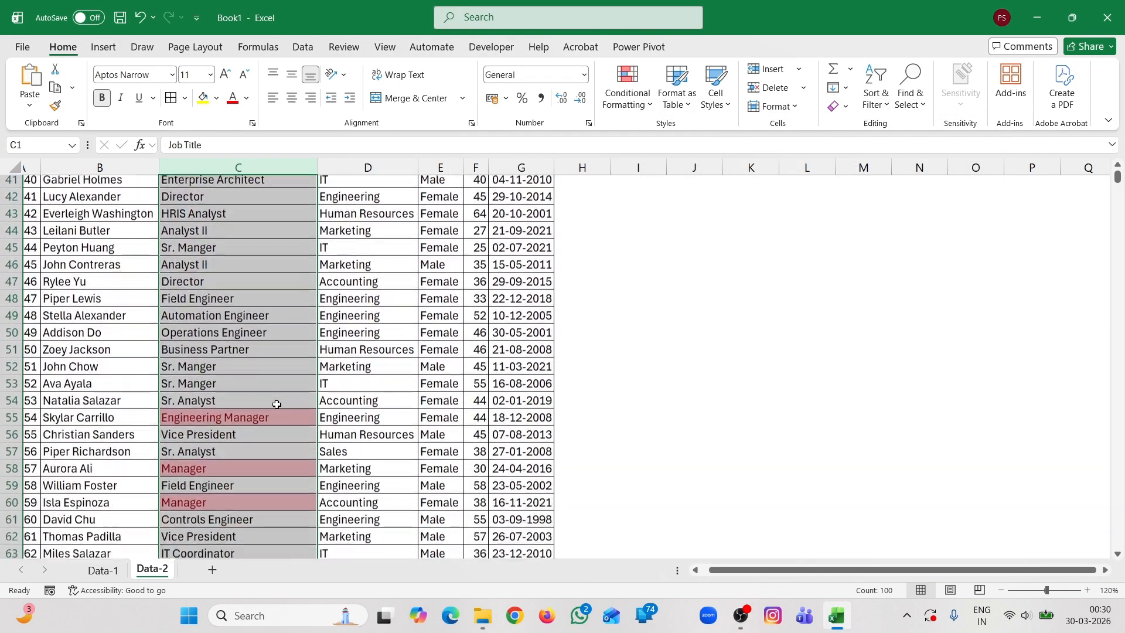
scroll(277, 405, down, 3)
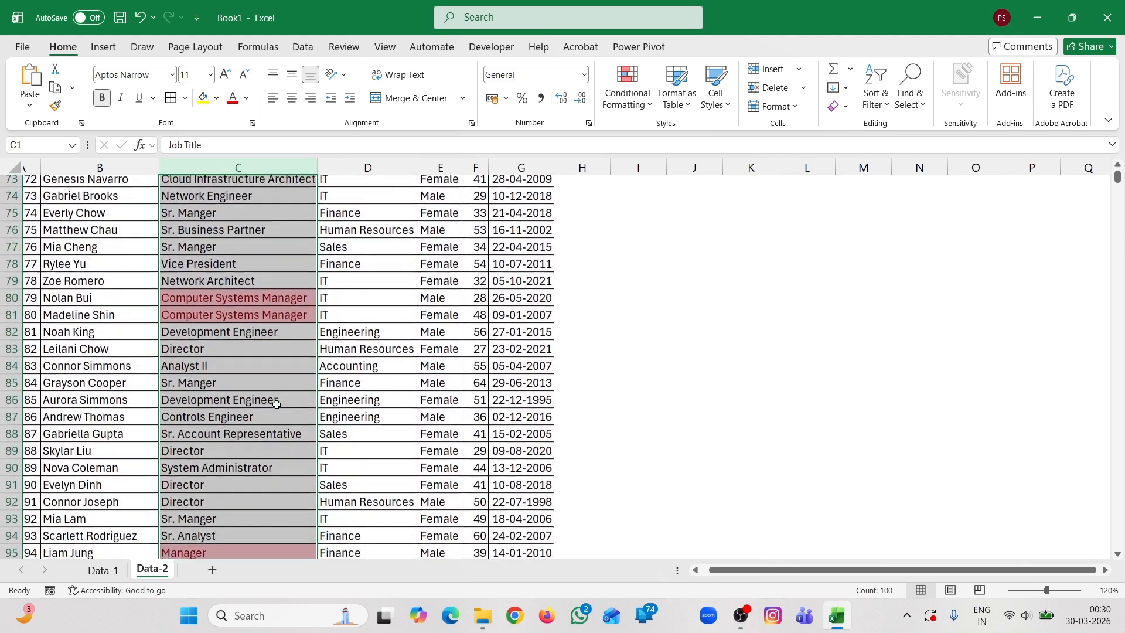
scroll(276, 405, up, 20)
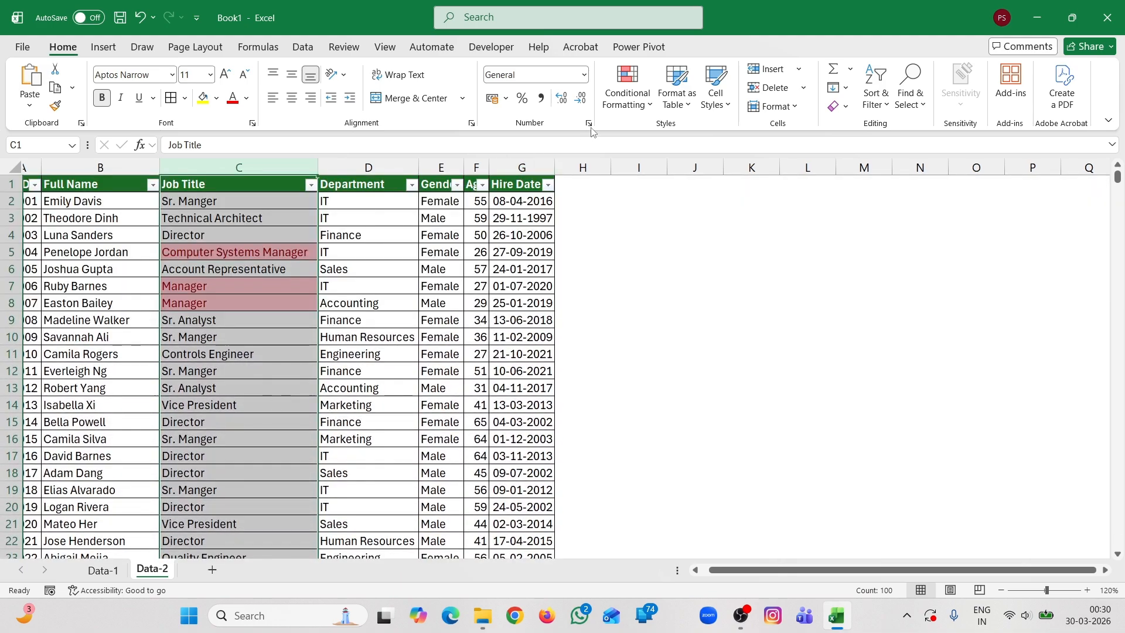
click(637, 107)
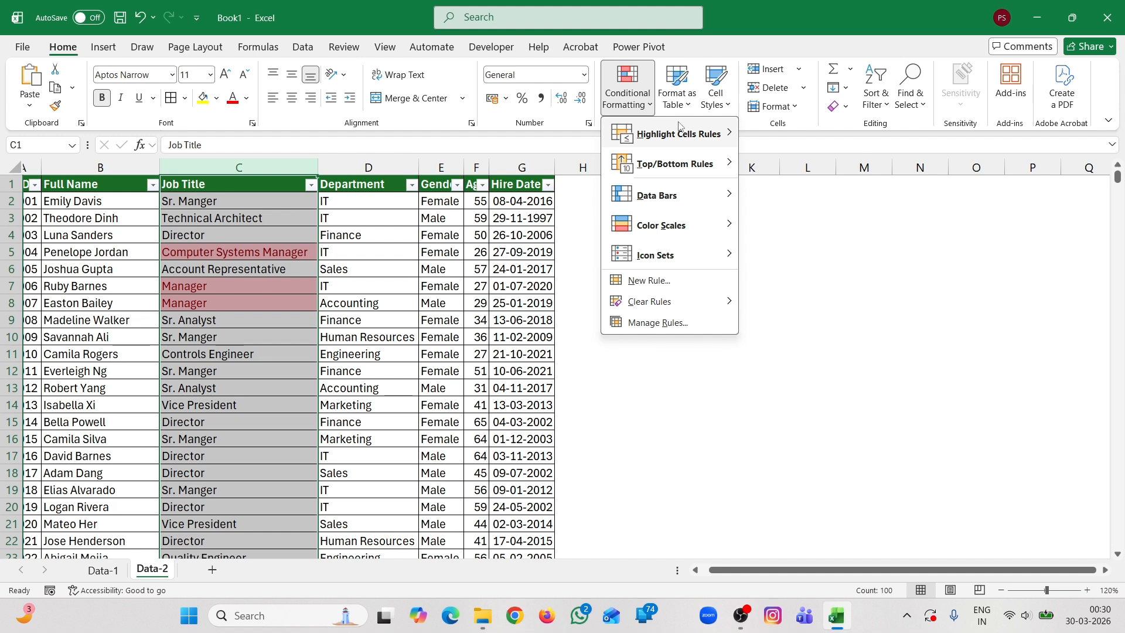
mouse_move(680, 134)
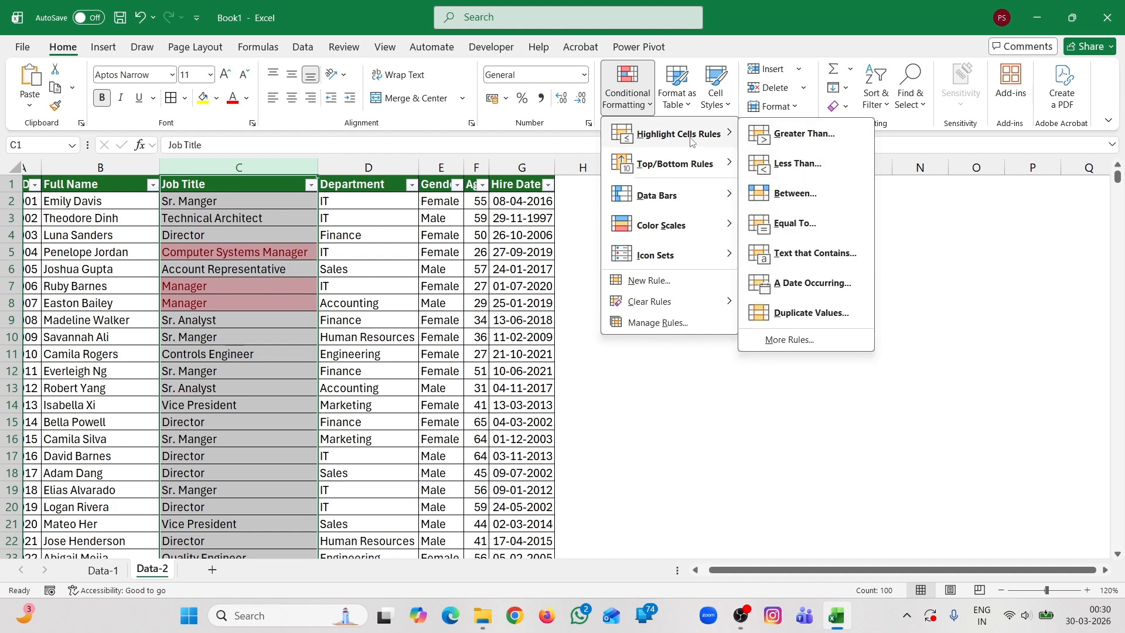
mouse_move(674, 301)
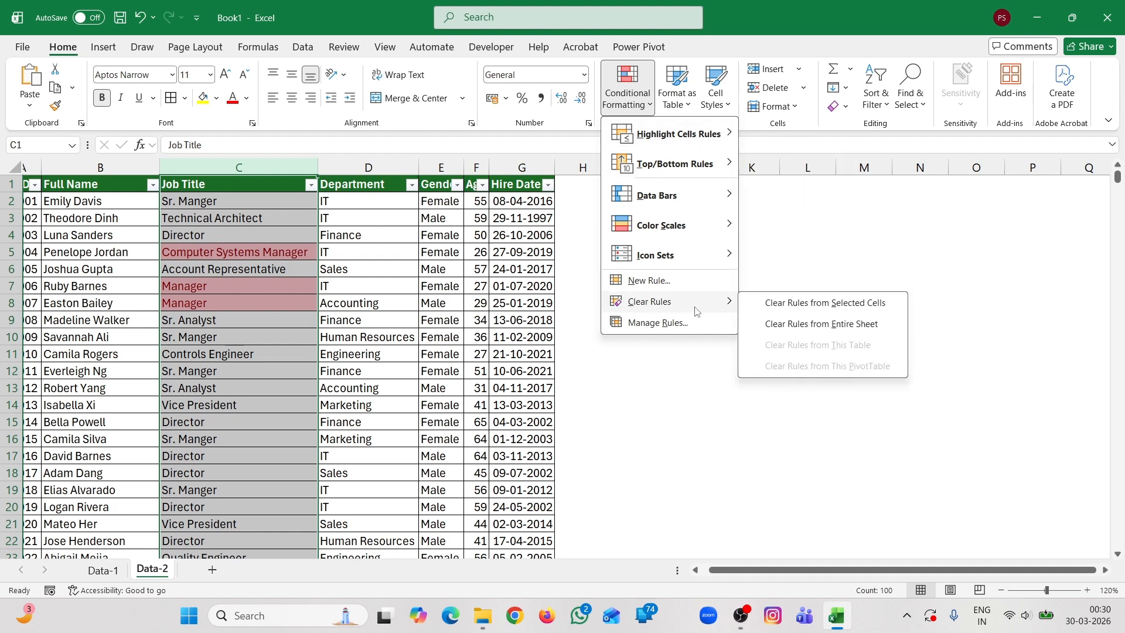
click(784, 304)
- Review the date period options of the A Date Occurring rule for the Hire Date column, and cancel the rule
click(629, 99)
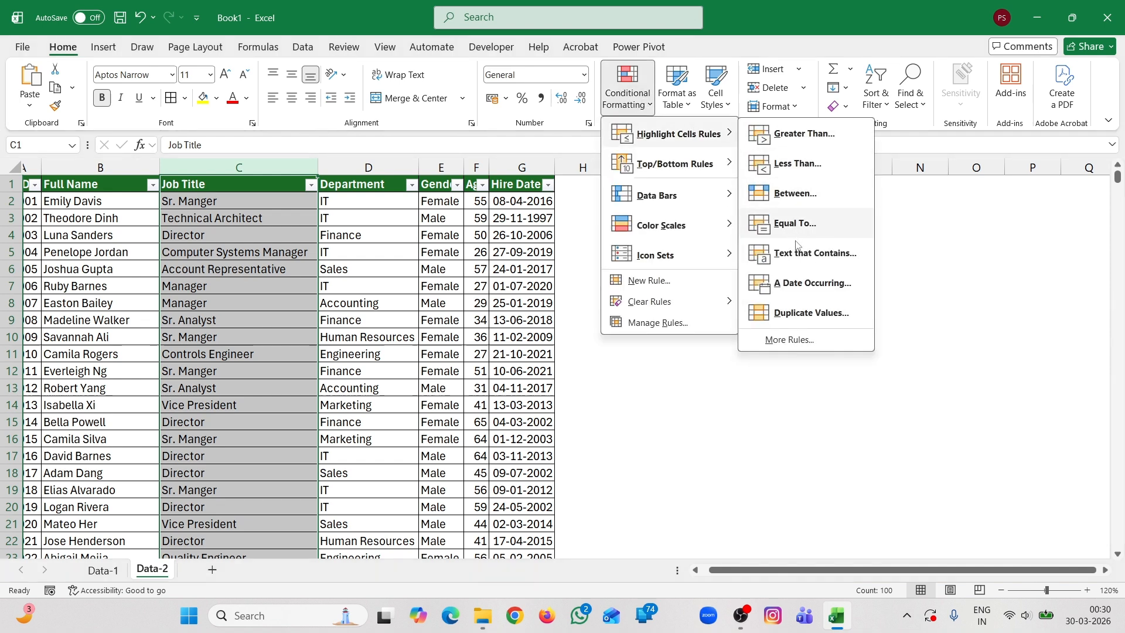
click(924, 245)
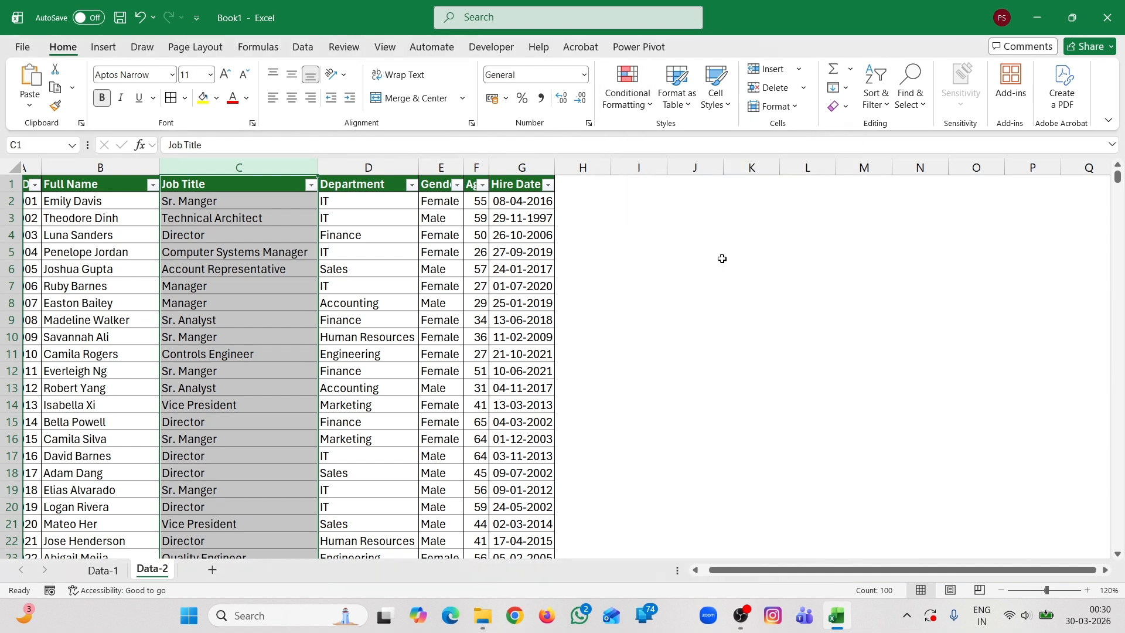
click(513, 161)
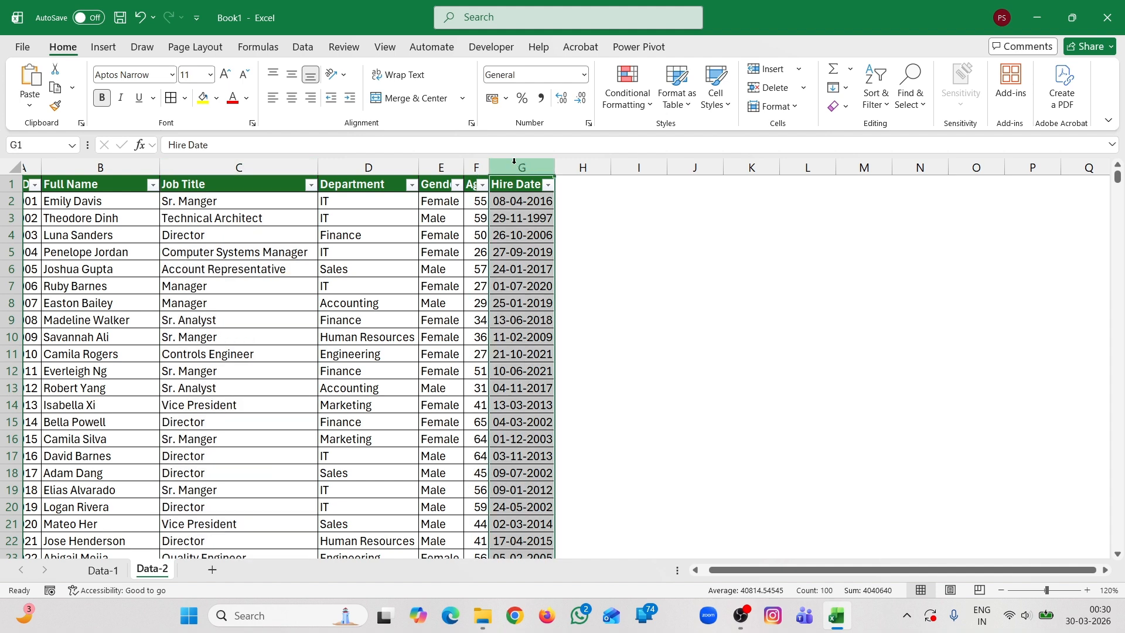
click(650, 105)
mouse_move(691, 133)
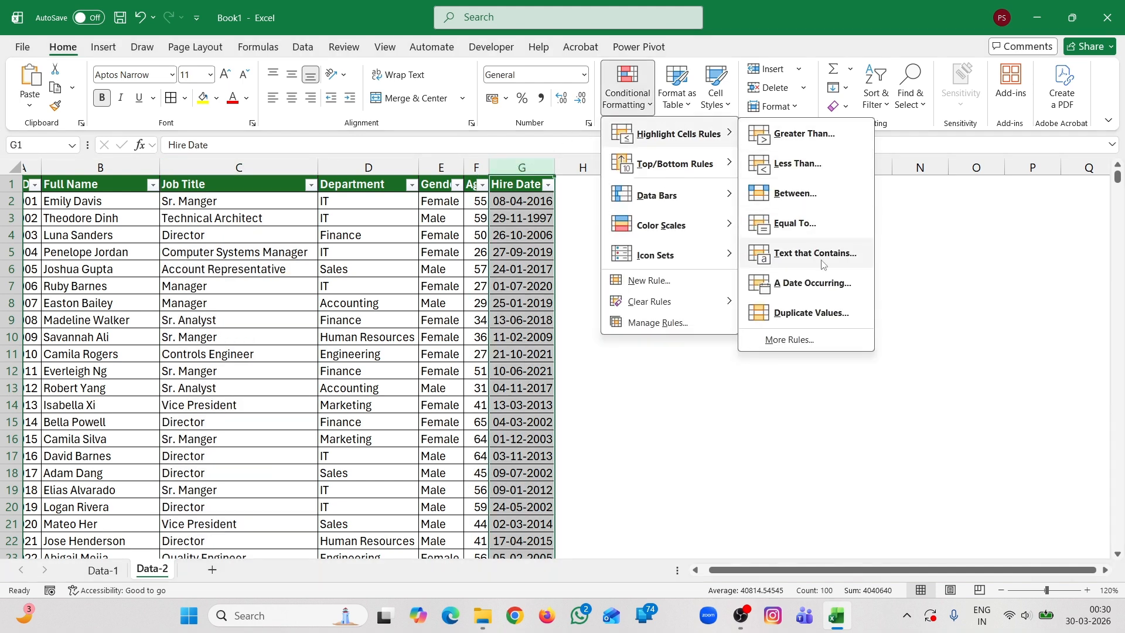
click(838, 288)
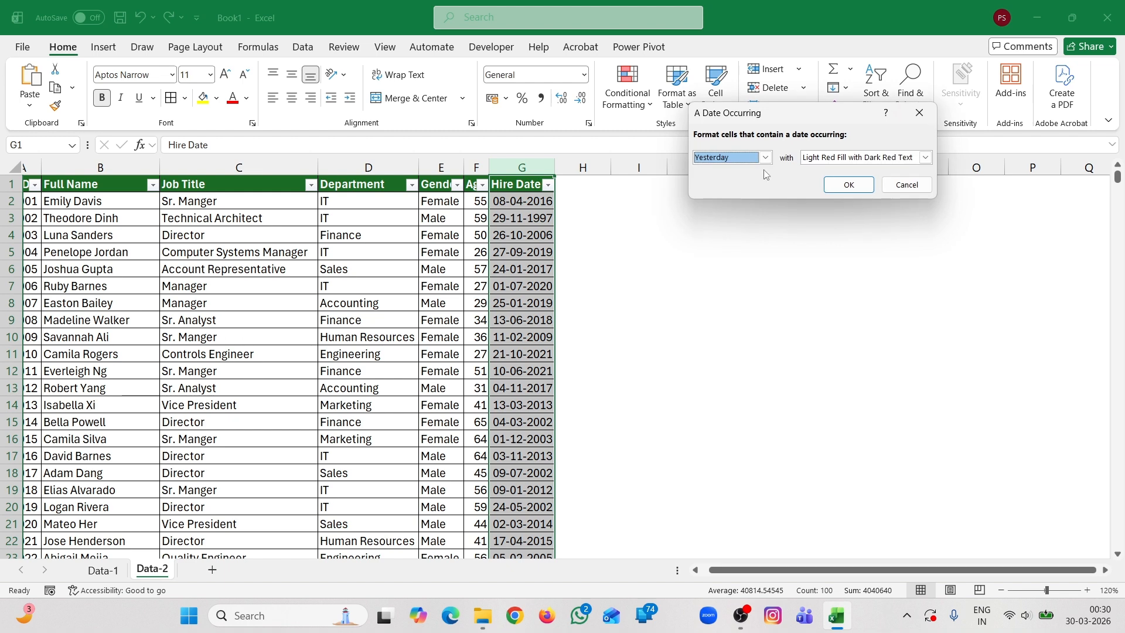
click(765, 157)
click(764, 158)
click(765, 157)
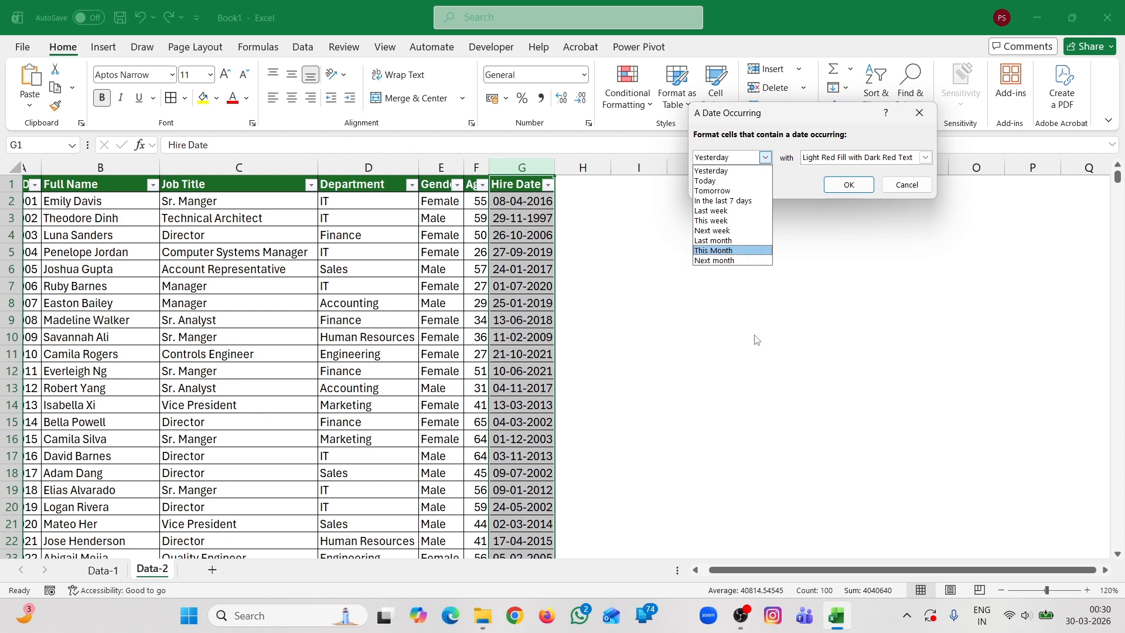
click(904, 190)
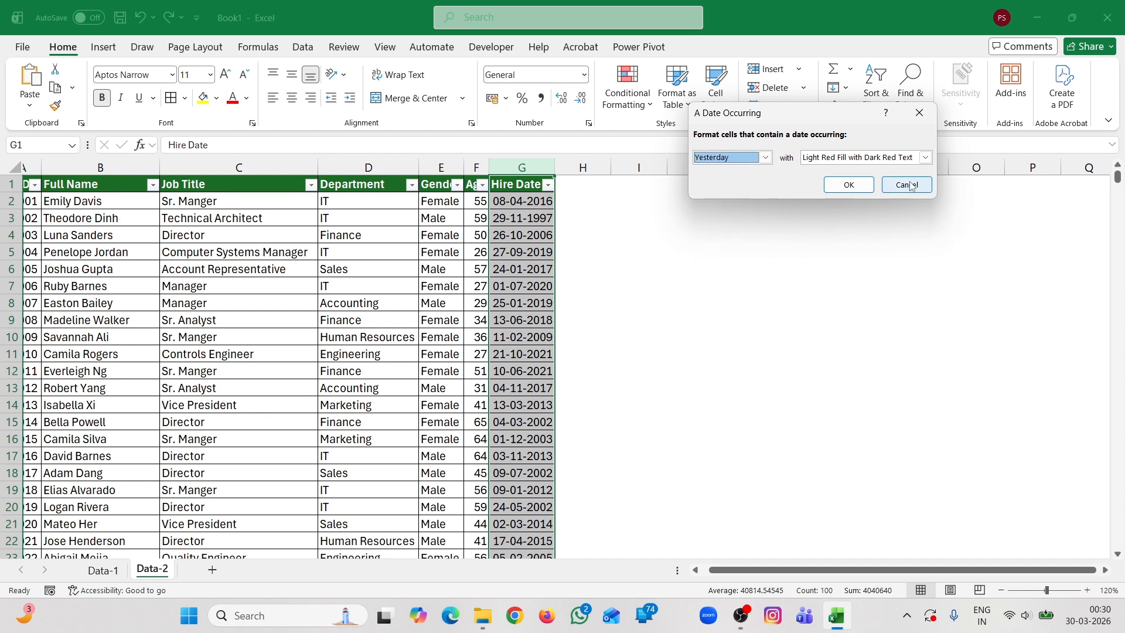
click(907, 186)
- Enter today's date in Hire Date cell G4 with the TODAY function
scroll(549, 498, down, 13)
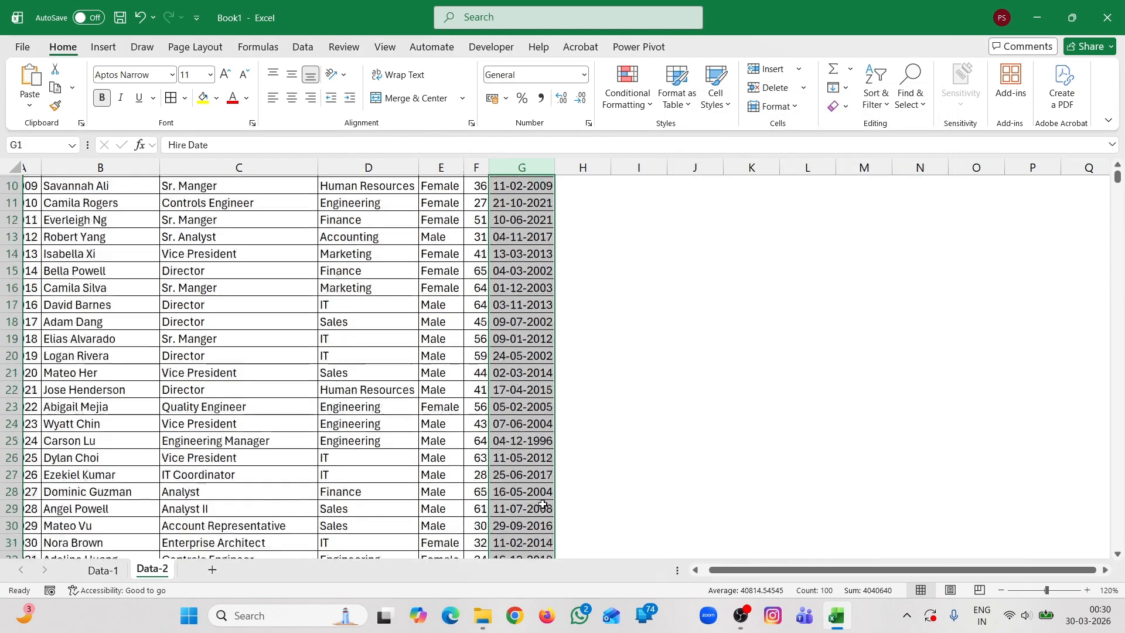
scroll(544, 467, down, 1)
scroll(543, 467, up, 13)
click(587, 220)
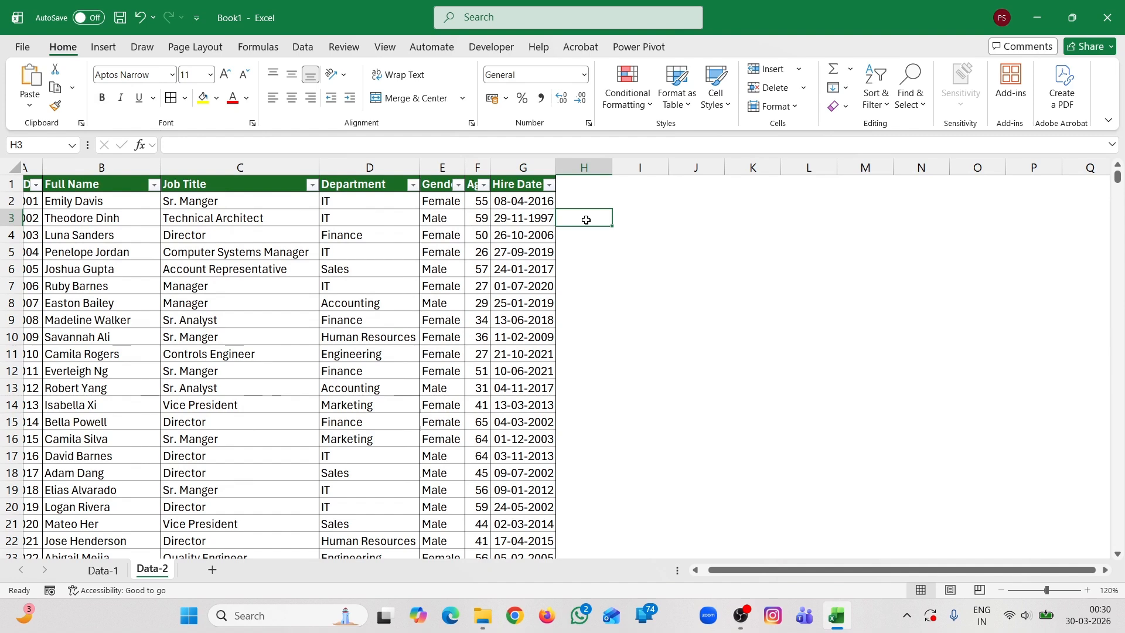
click(506, 188)
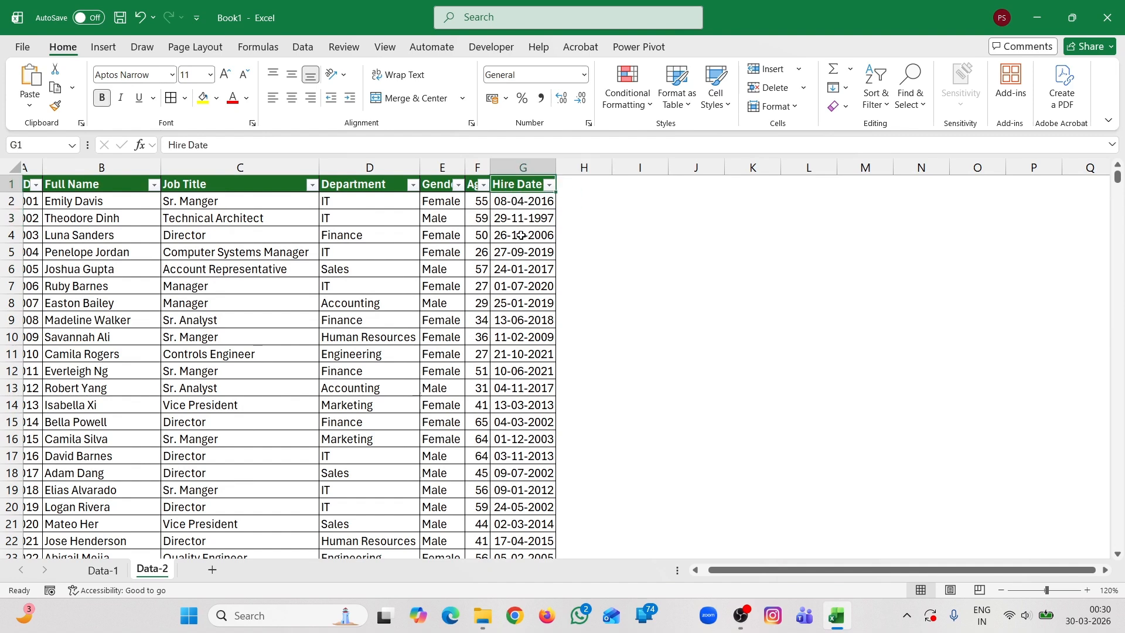
click(521, 235)
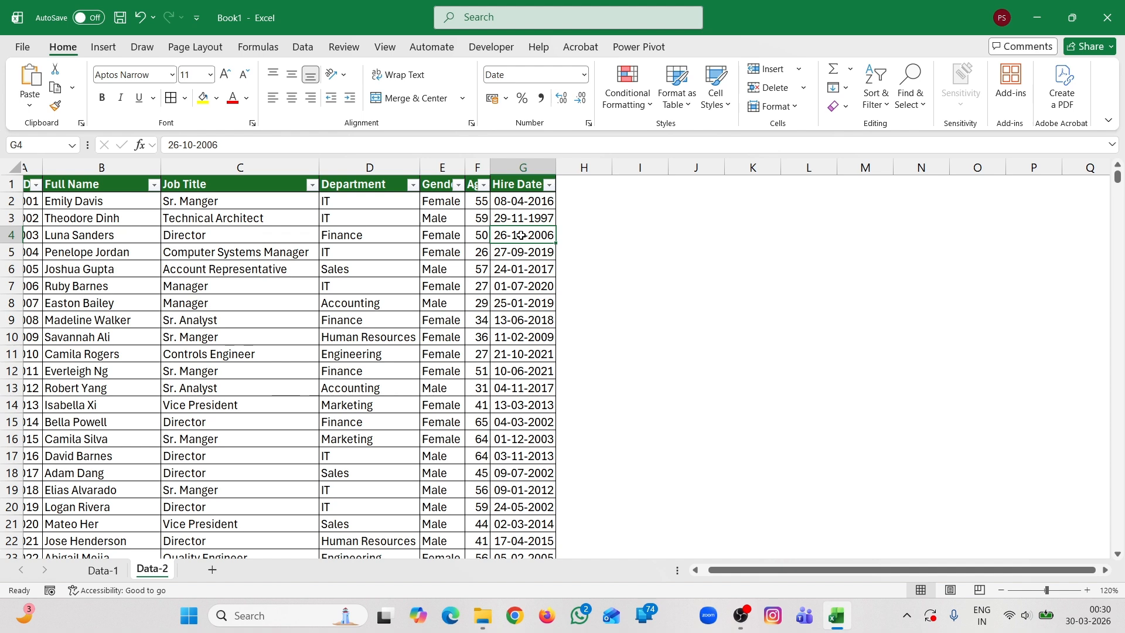
text(=to)
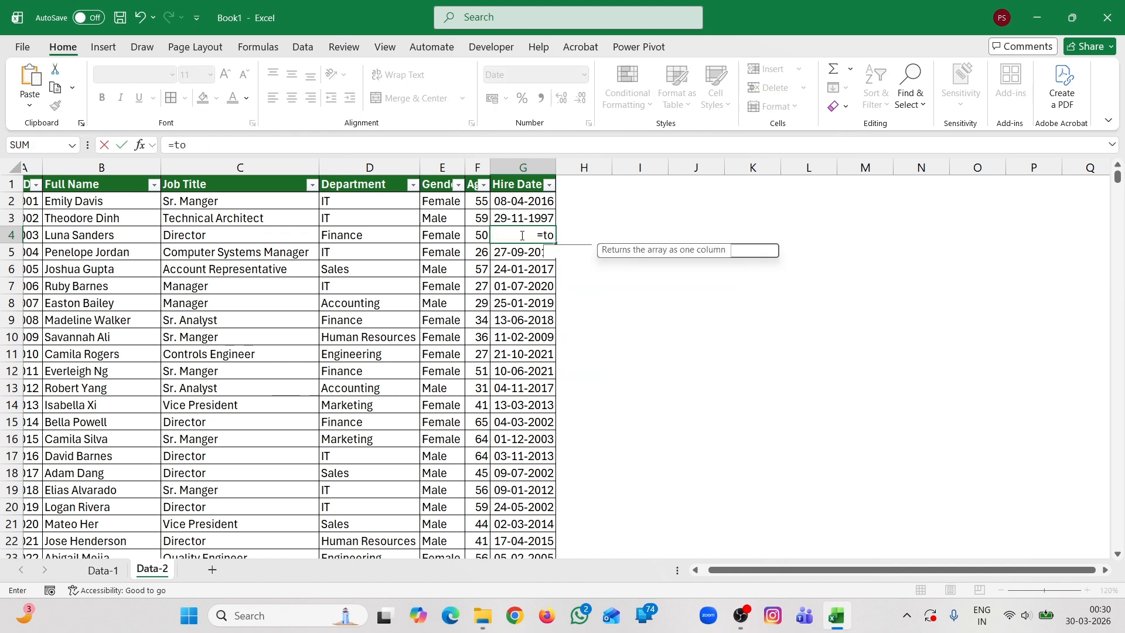
key(Down)
key(Tab)
key(Return)
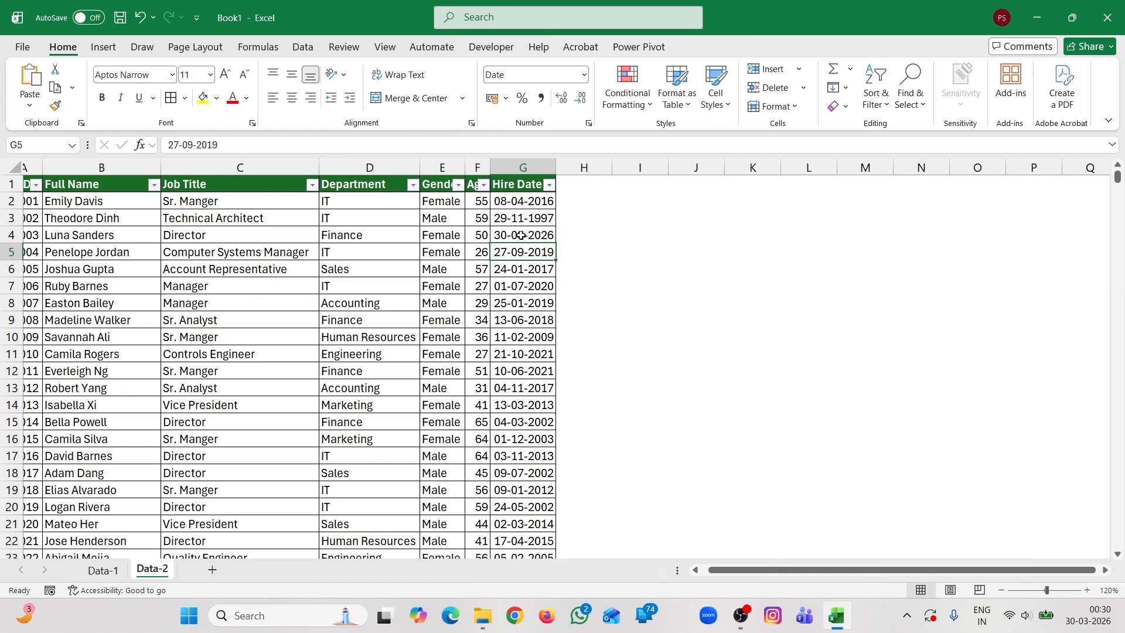
- Preview highlighting Hire Date cells dated Today with Light Red Fill with Dark Red Text, and undo the TODAY entry in G4
click(519, 168)
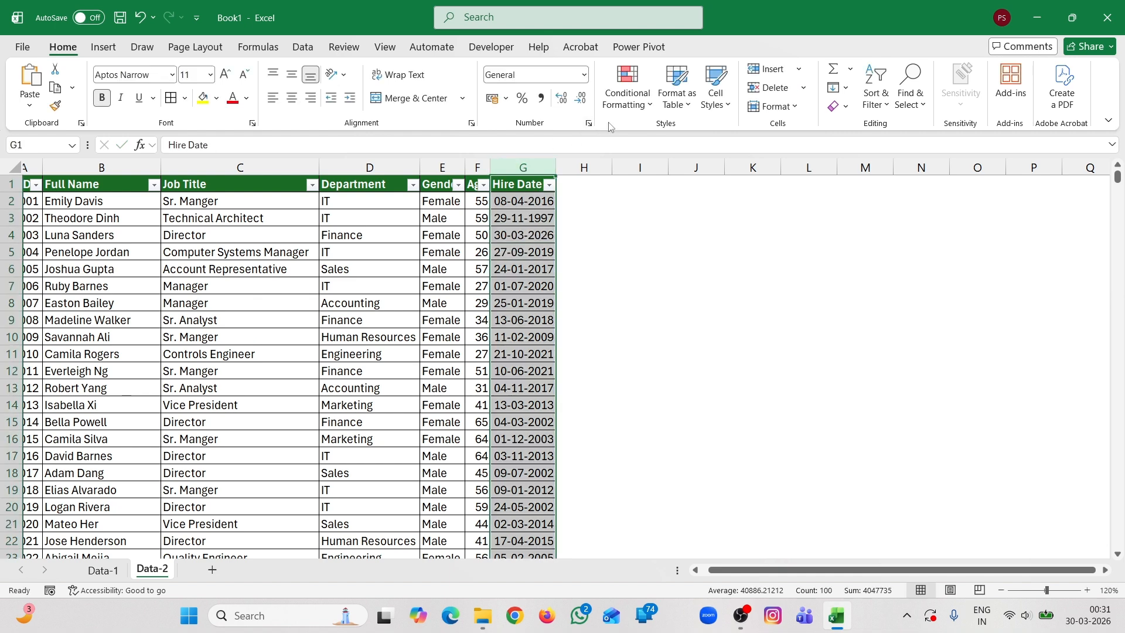
click(640, 111)
mouse_move(678, 134)
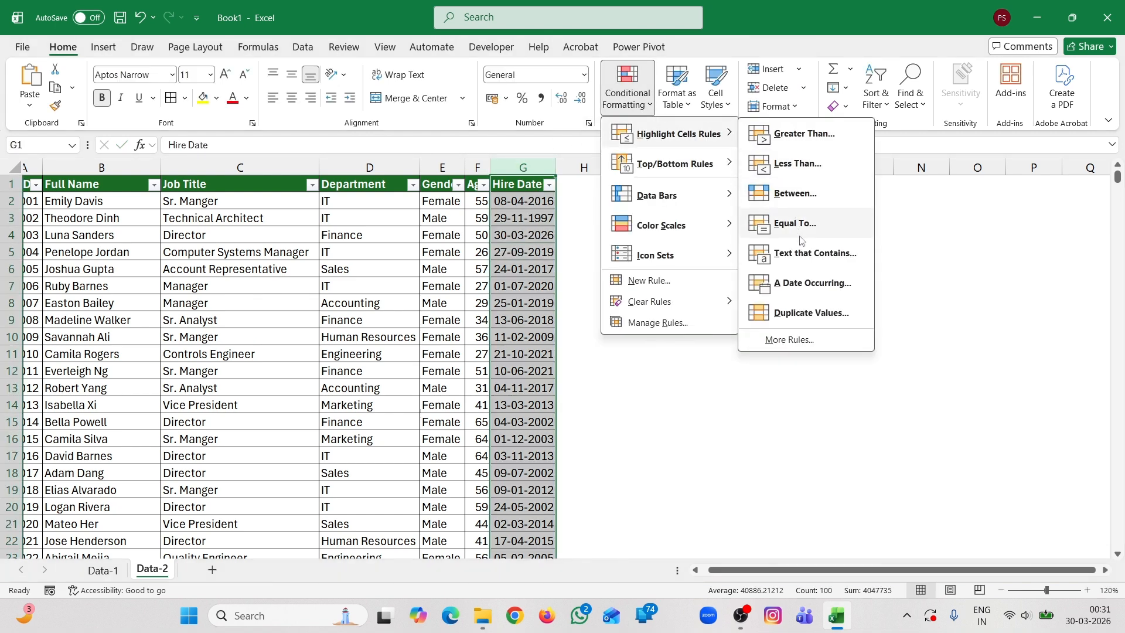
click(812, 284)
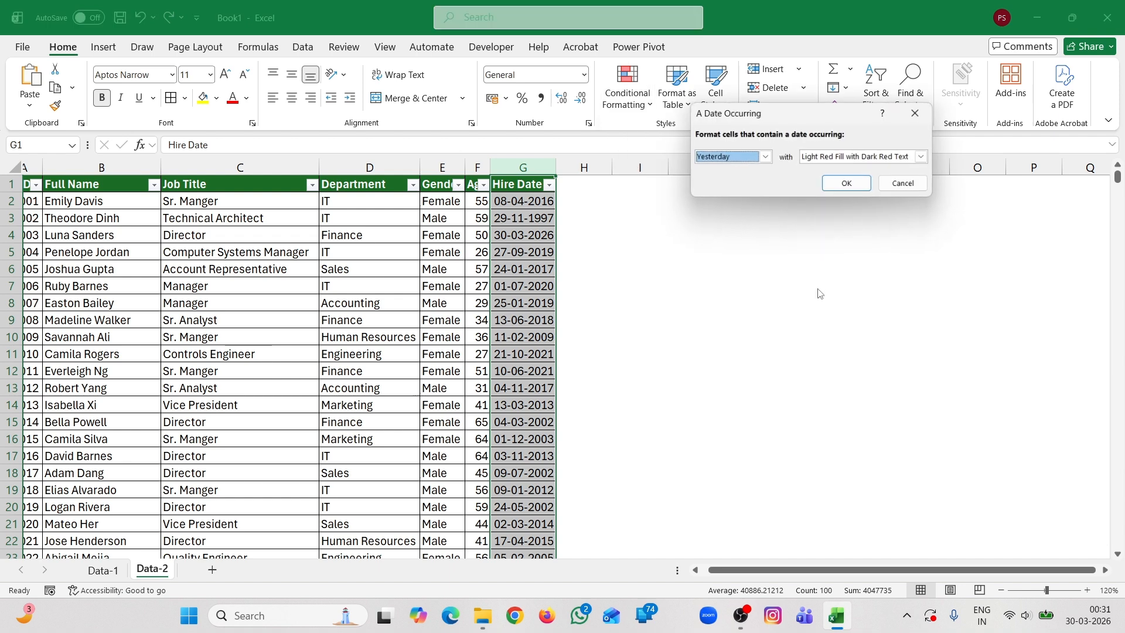
click(766, 158)
click(755, 181)
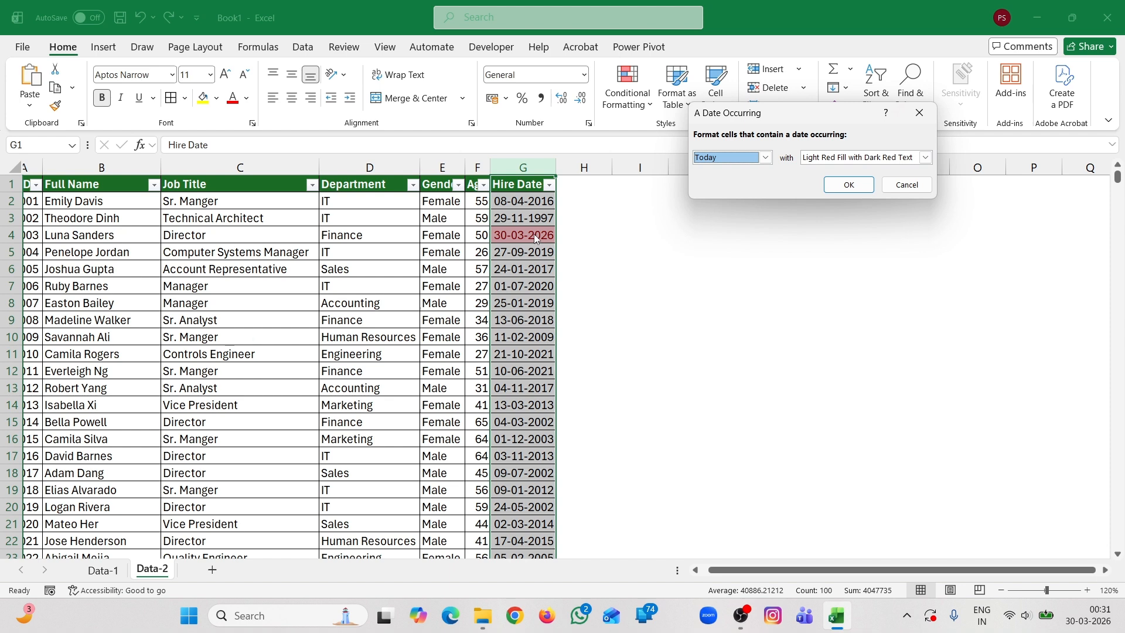
click(905, 185)
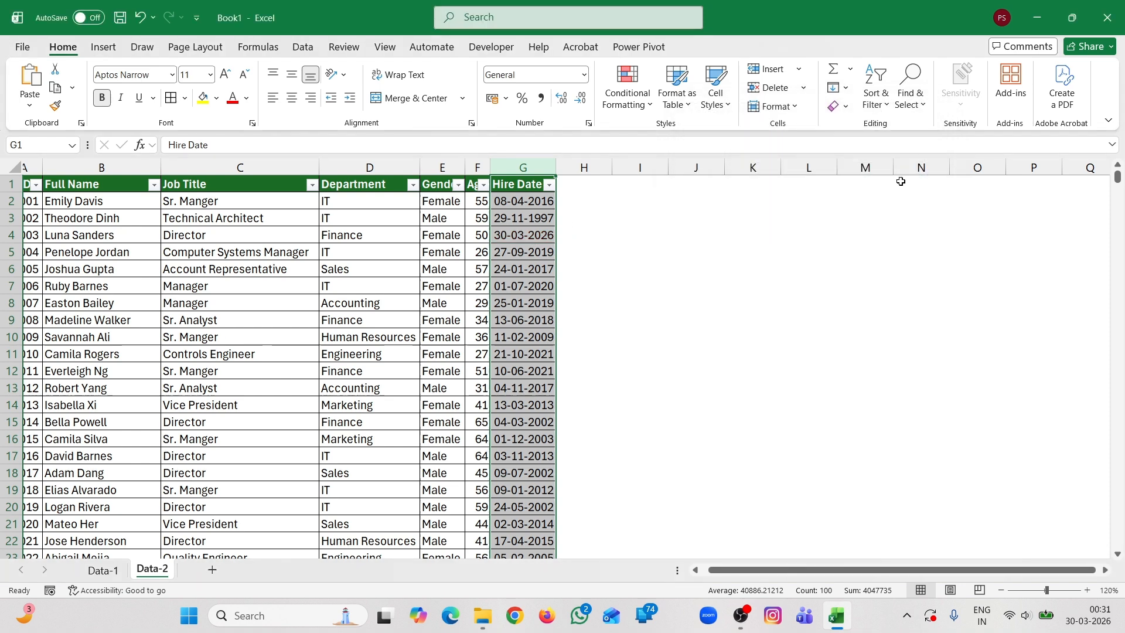
key(ctrl+z)
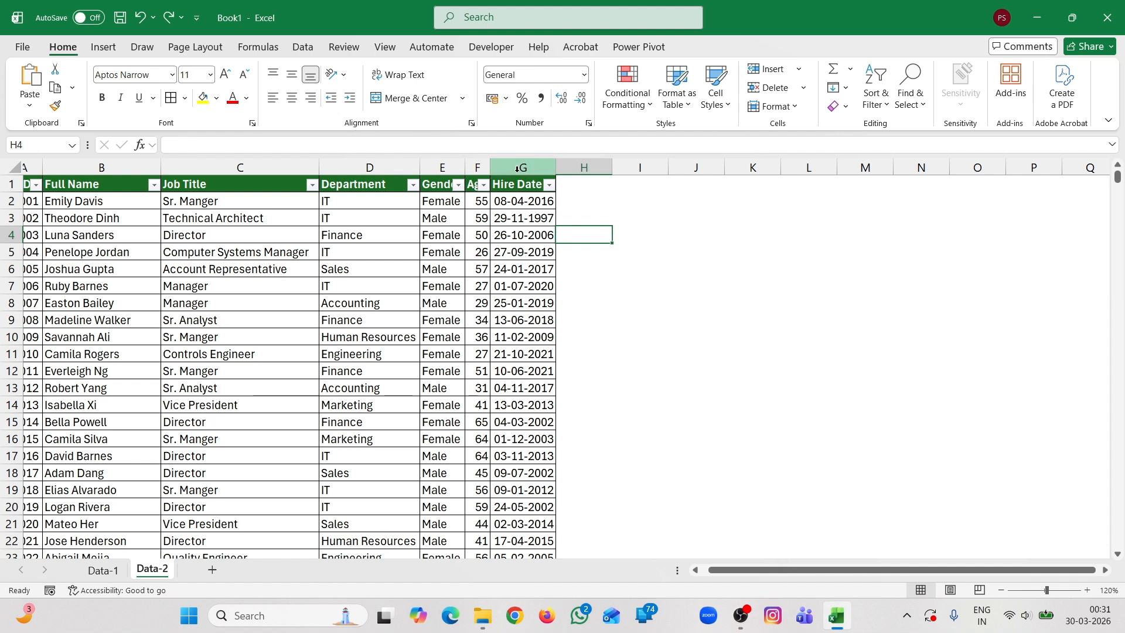
click(543, 164)
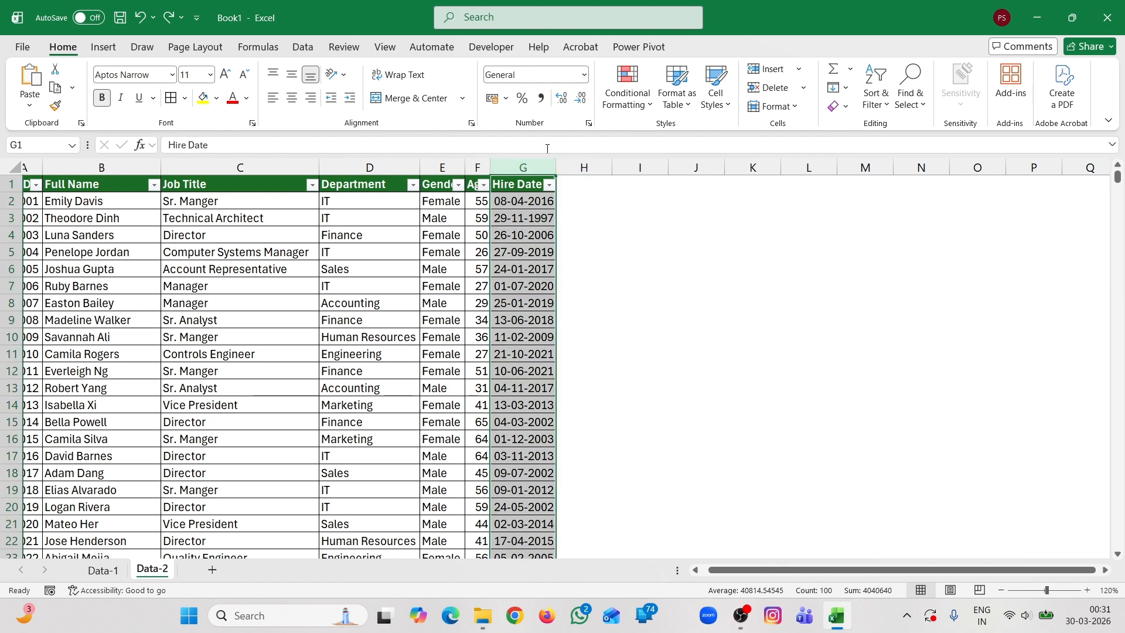
click(627, 94)
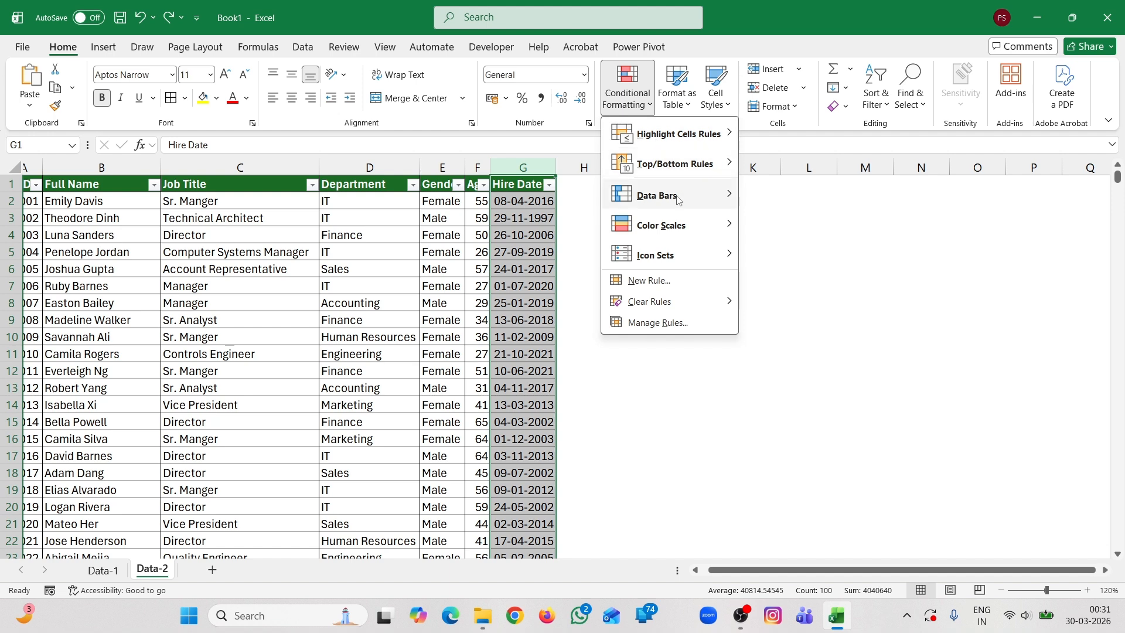
mouse_move(690, 134)
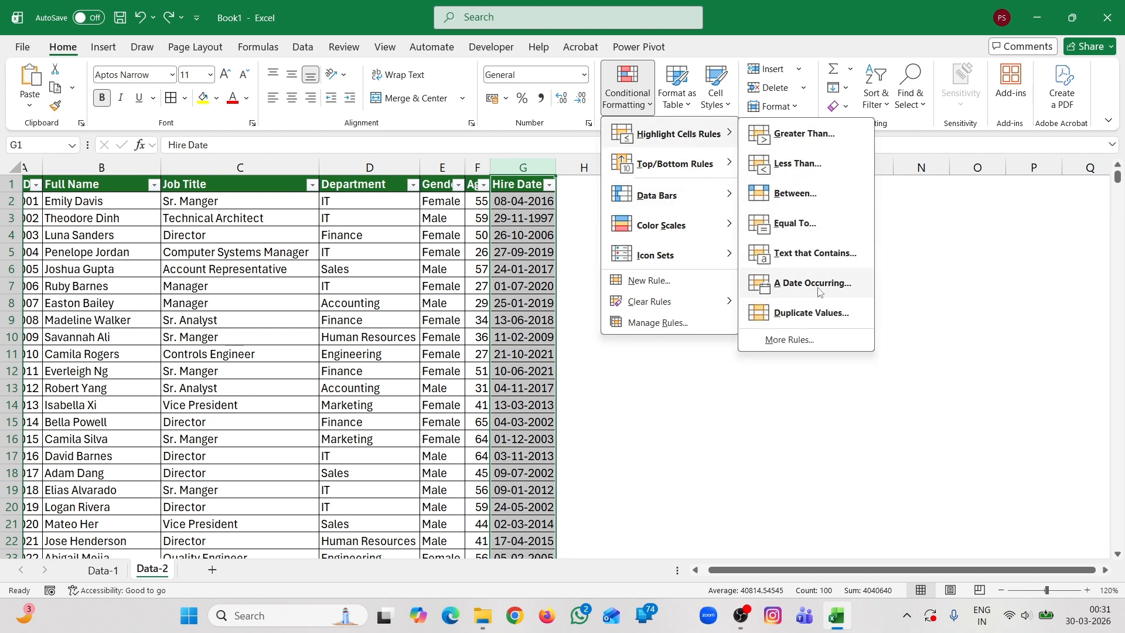
click(800, 340)
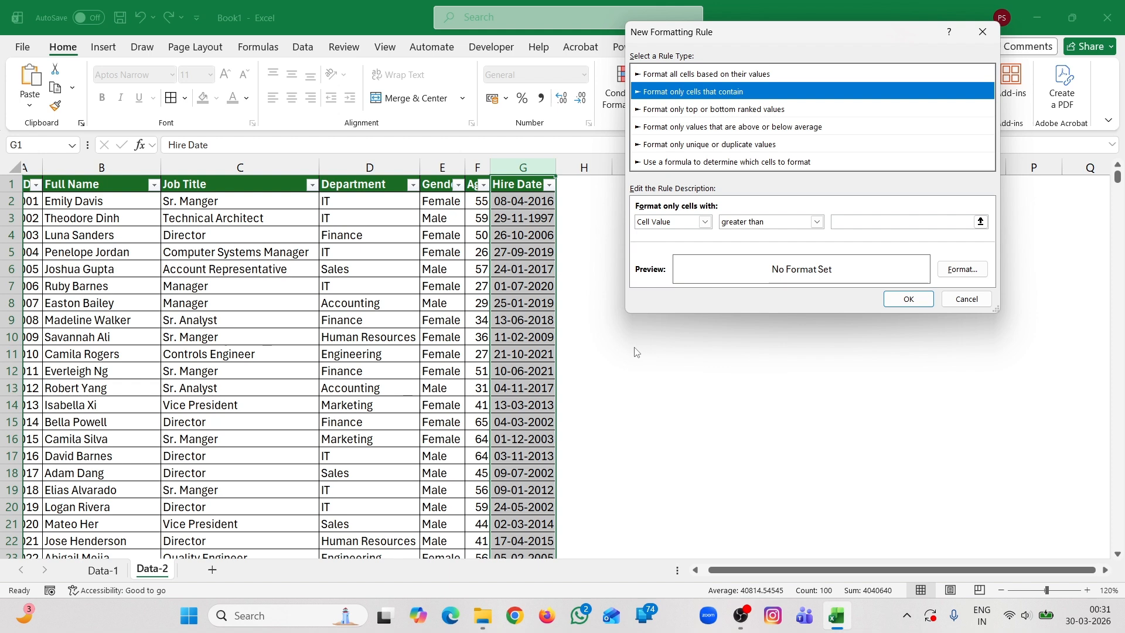
click(742, 75)
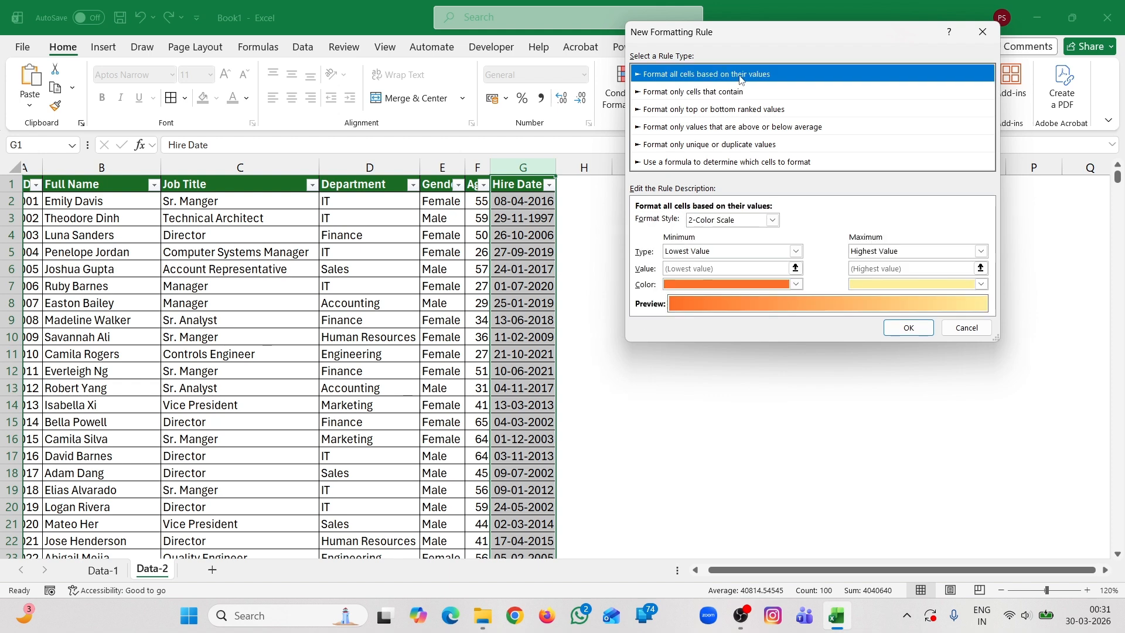
click(959, 329)
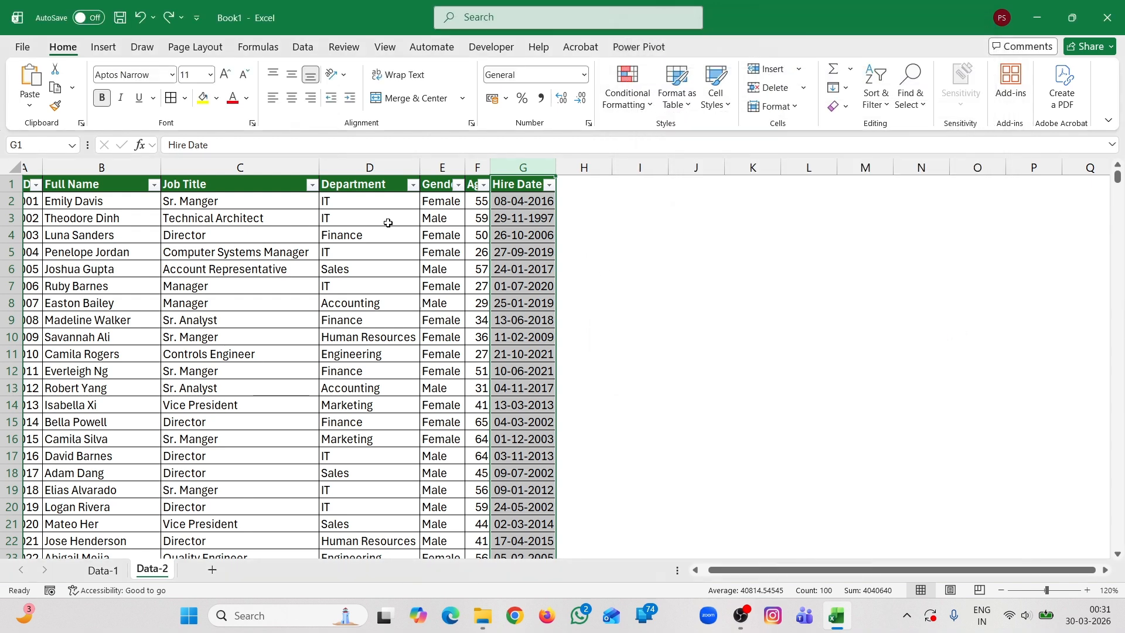
- Start a new formatting rule for the Age column that formats all cells based on their values, keeping the 2-Color Scale style
click(478, 169)
click(627, 88)
mouse_move(699, 132)
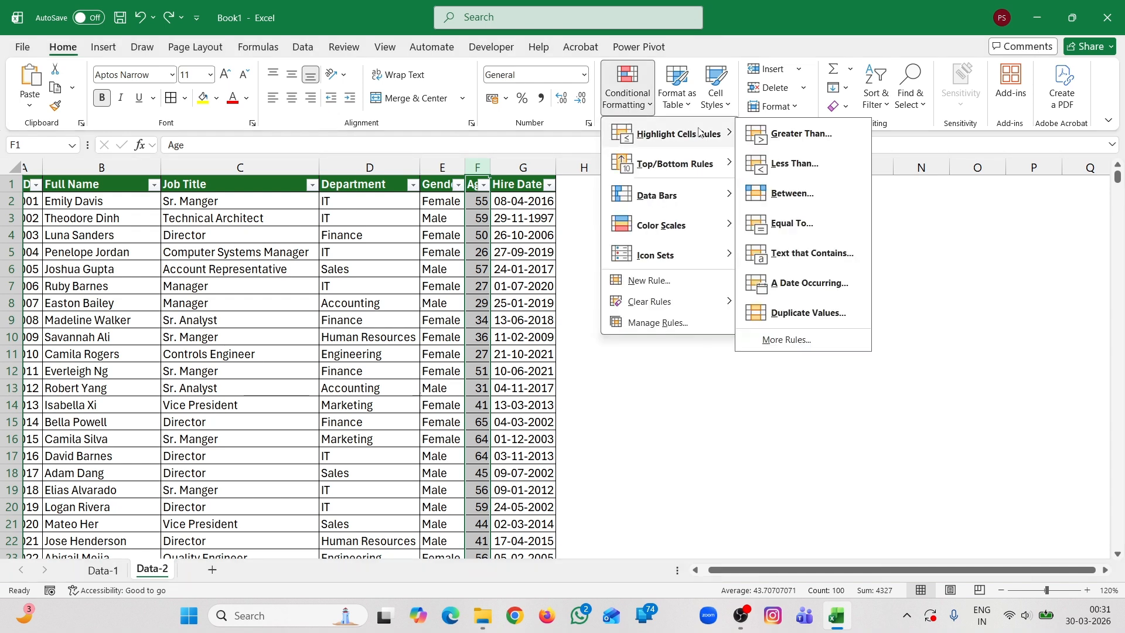
click(811, 338)
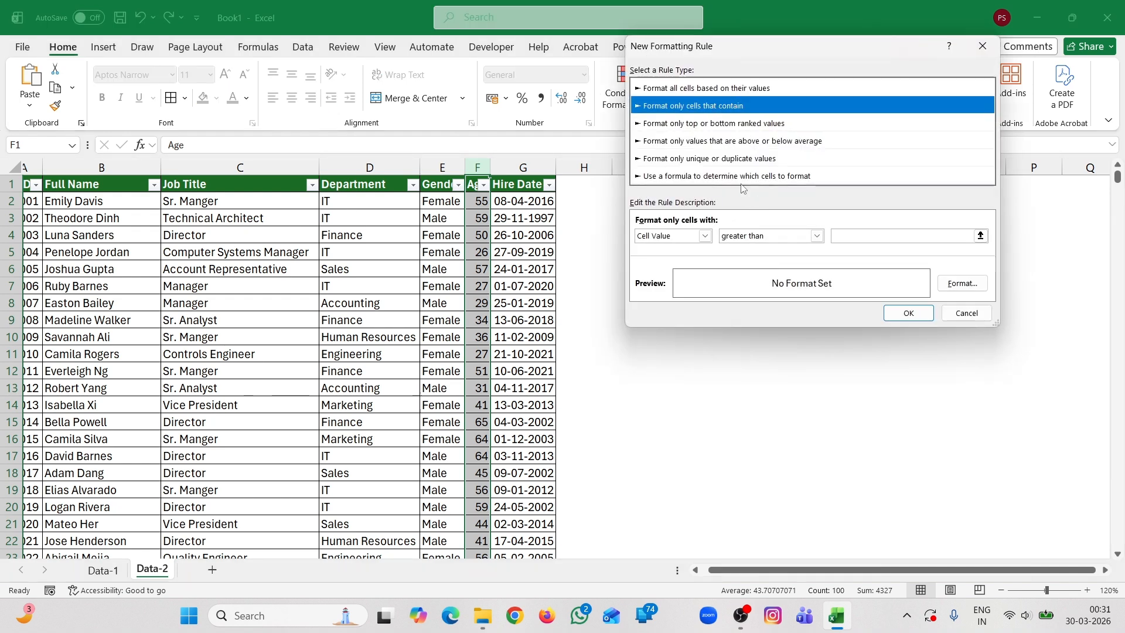
click(680, 90)
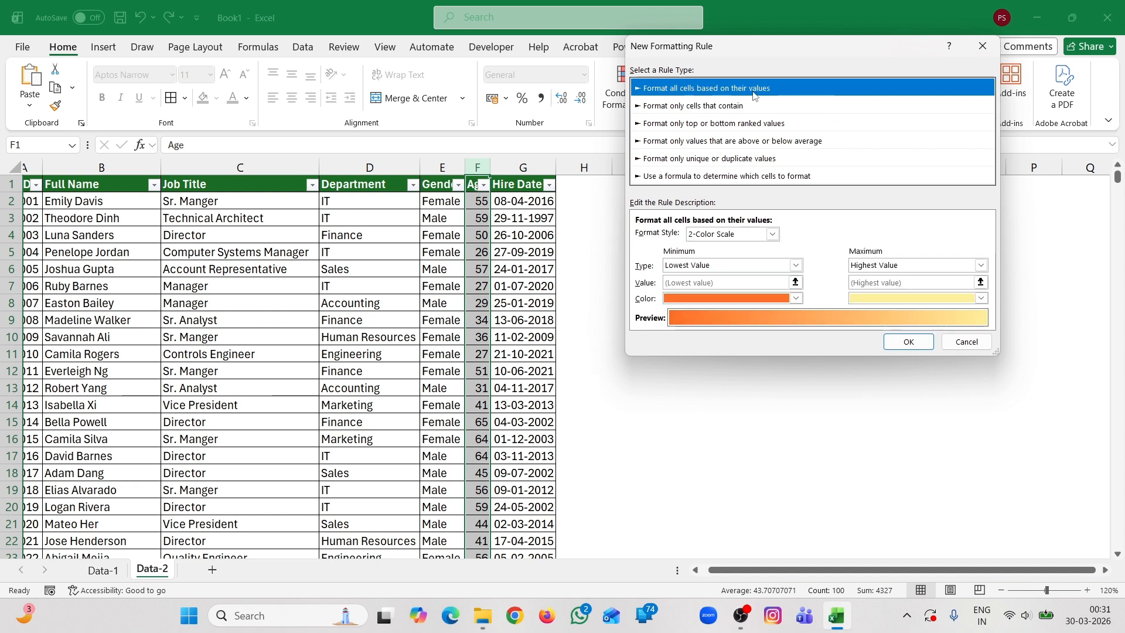
click(773, 234)
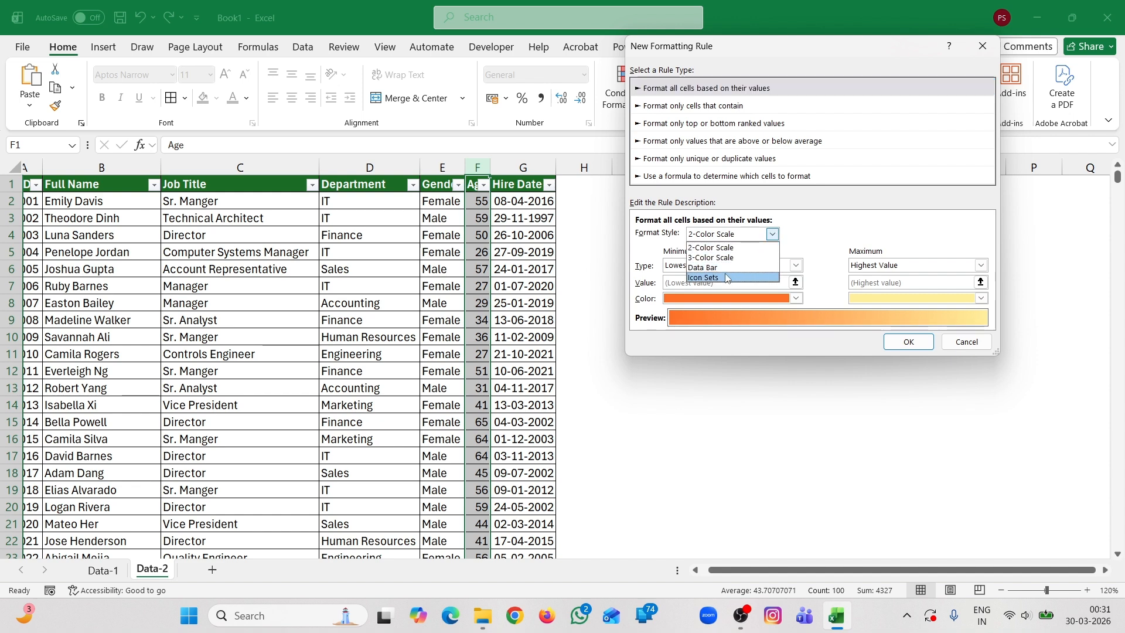
click(773, 237)
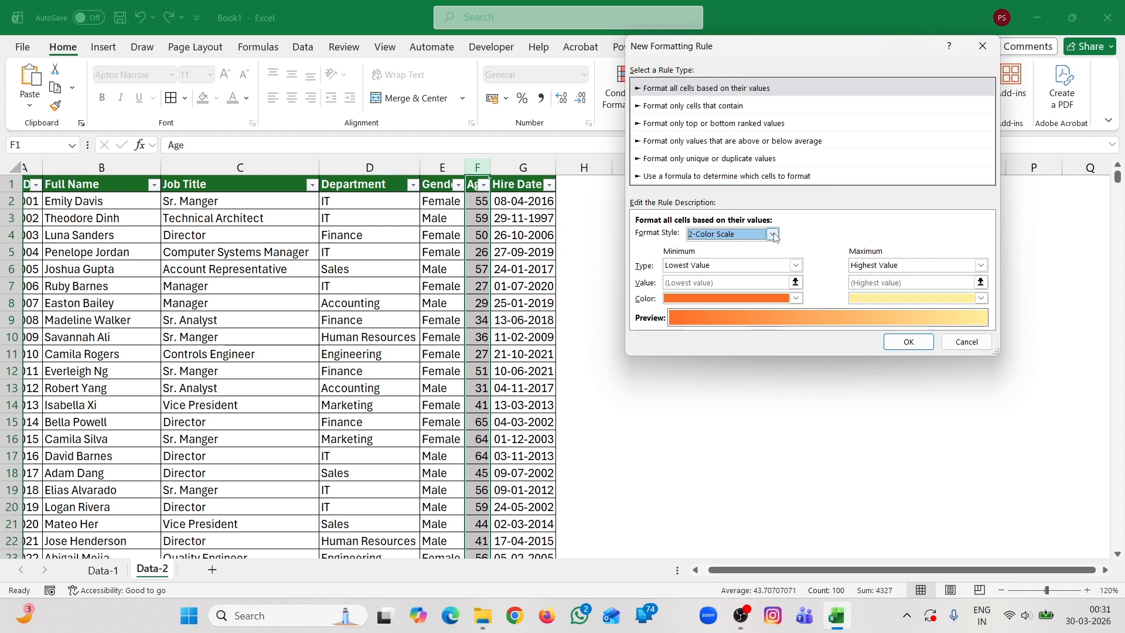
- Set the 2-Color Scale rule's Minimum type to Number with a value of 40
click(796, 267)
click(797, 266)
click(797, 266)
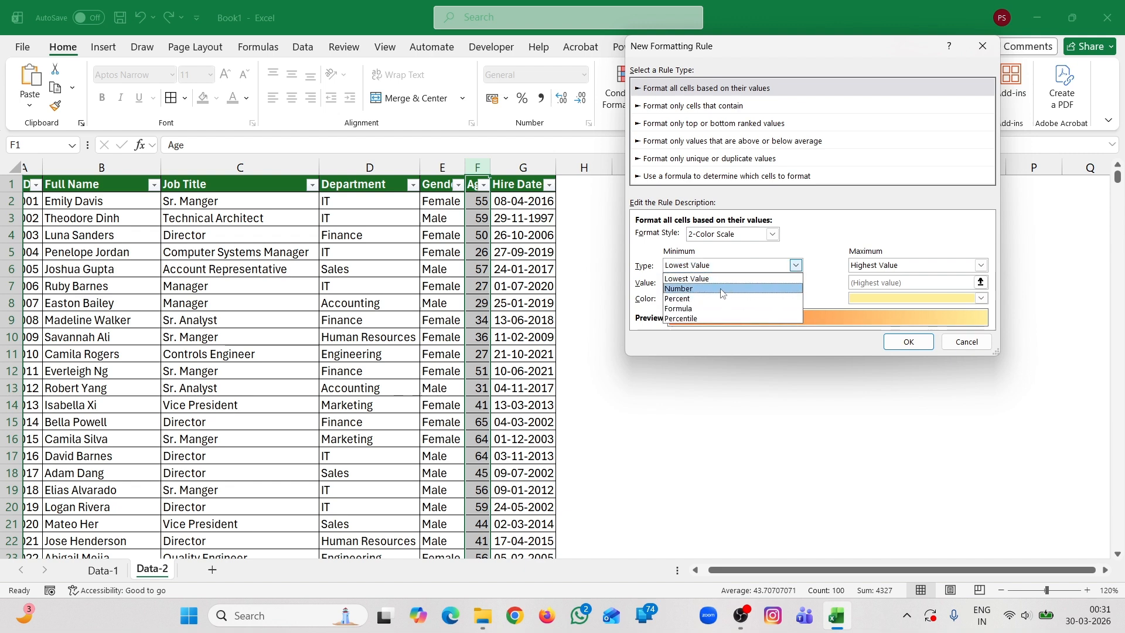
click(814, 244)
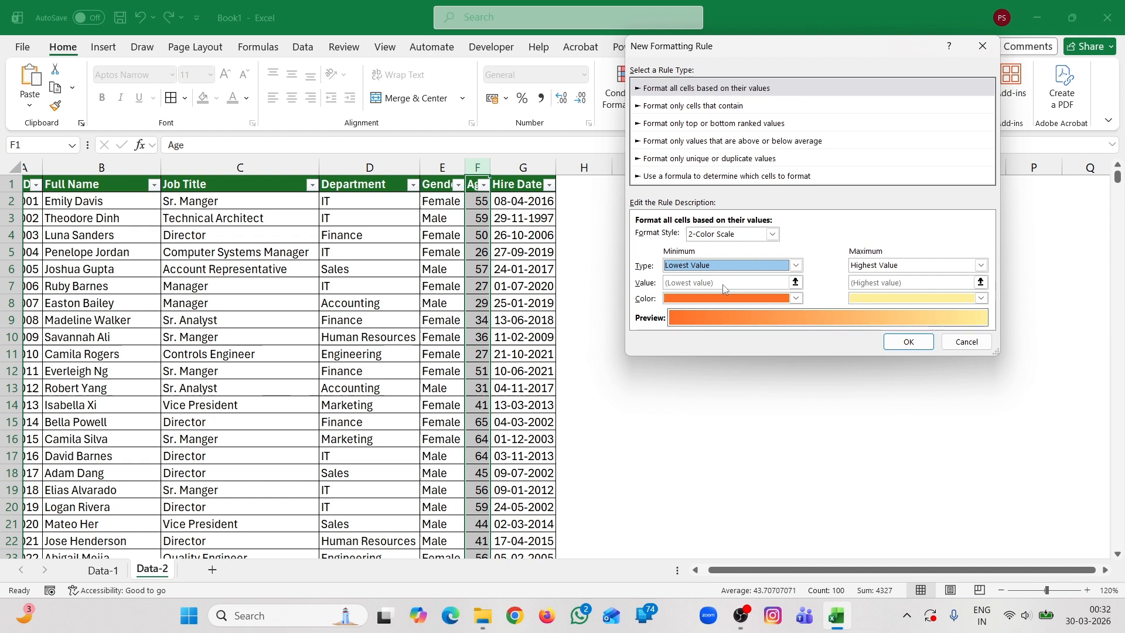
click(796, 266)
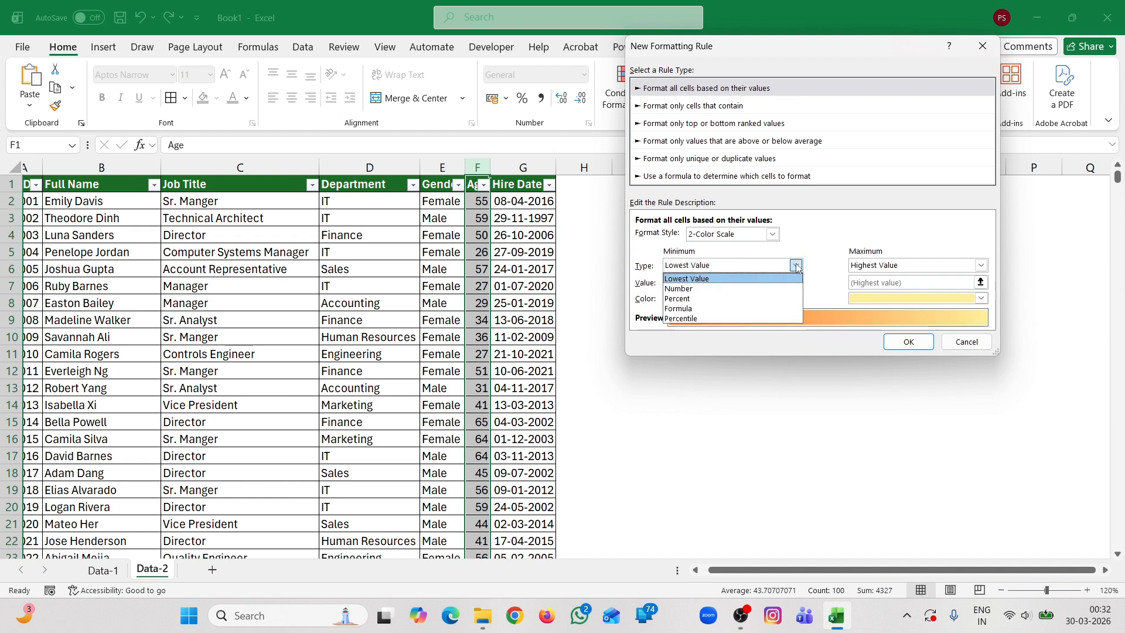
click(737, 289)
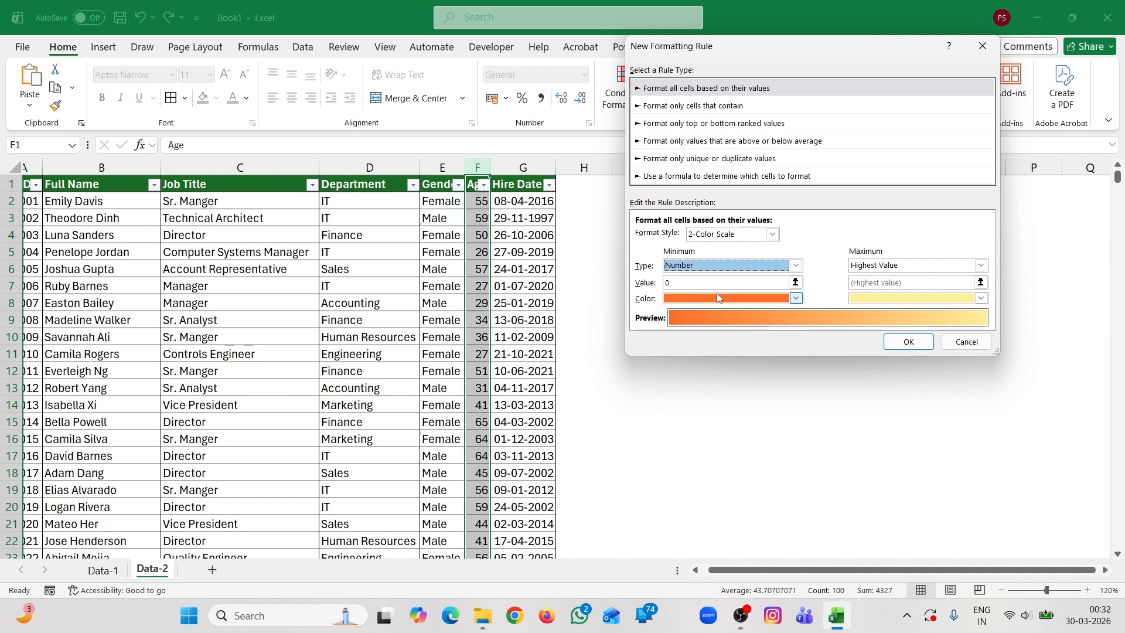
click(689, 283)
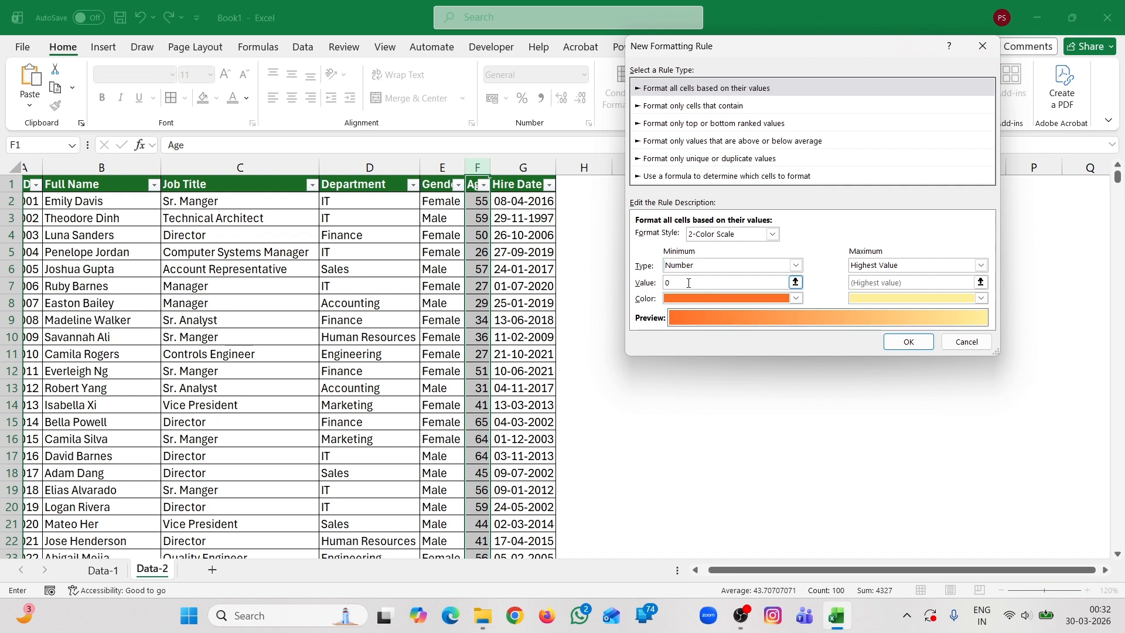
text(40)
- Set the 2-Color Scale rule's Maximum type to Number with a value of 50, and apply the rule to the Age column
click(981, 266)
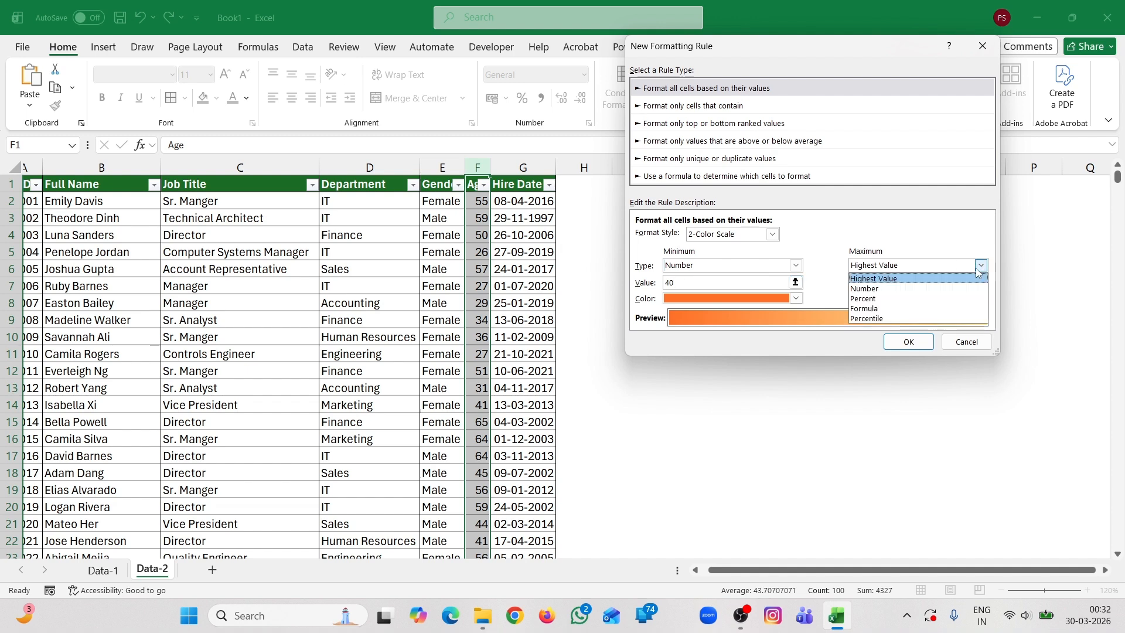
click(901, 291)
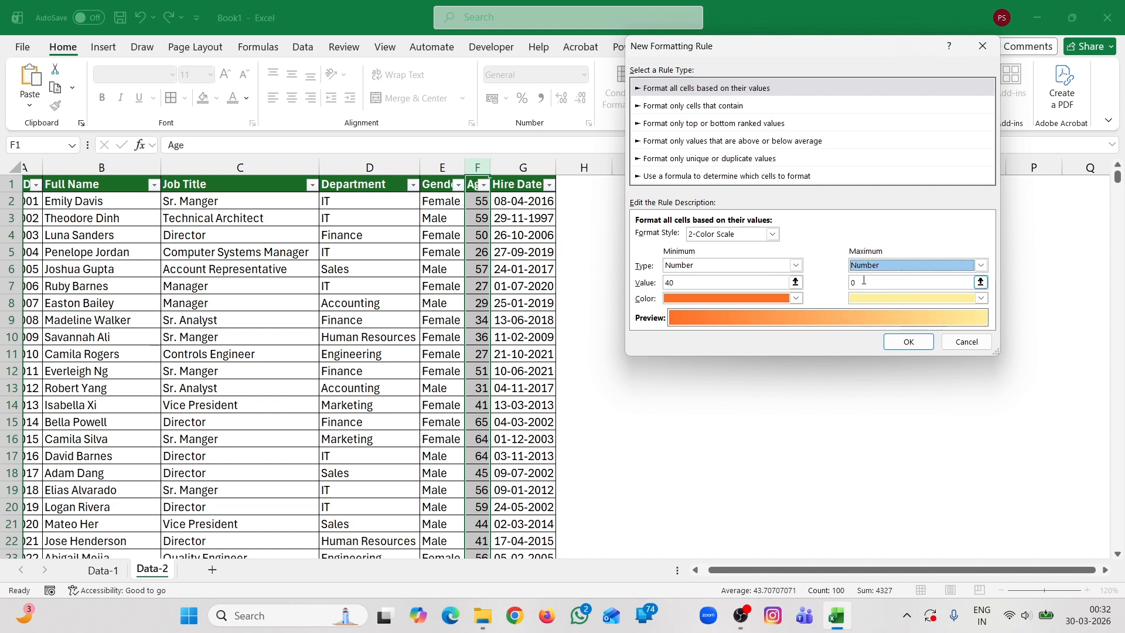
click(863, 281)
key(BackSpace)
text(50)
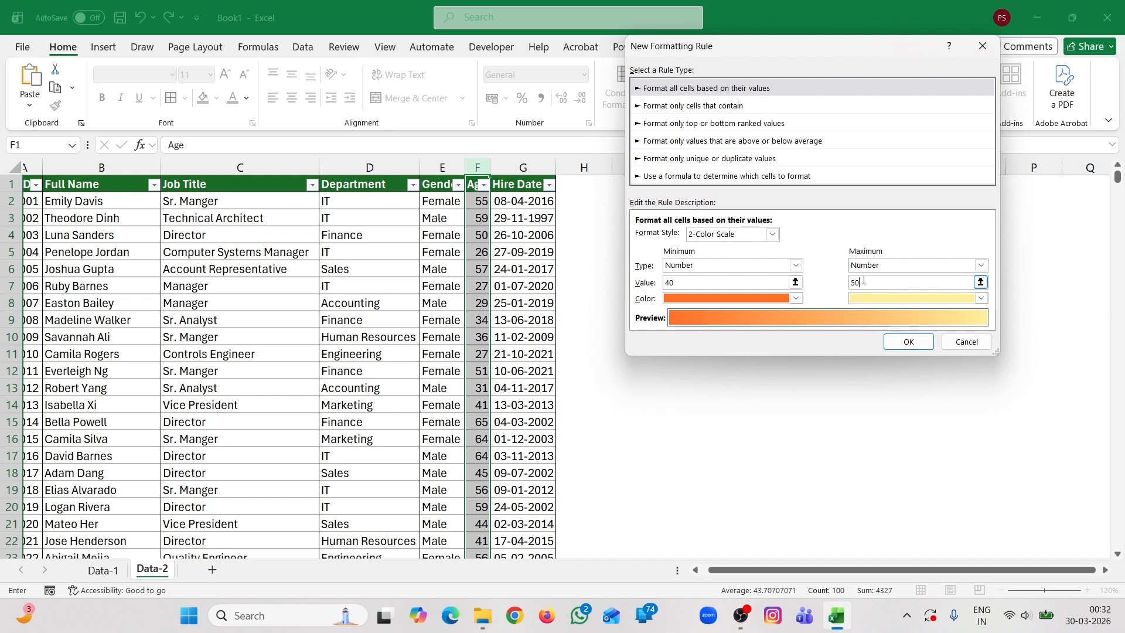
click(908, 341)
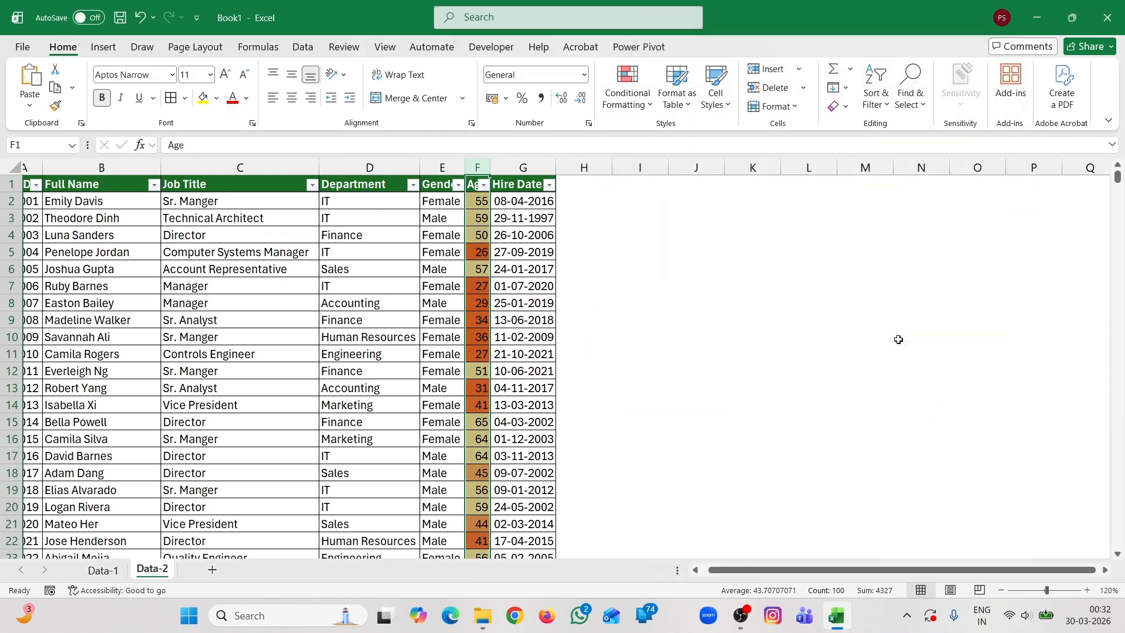
- Review the color scale down the Age column, and clear the conditional formatting rules from that column only
click(598, 337)
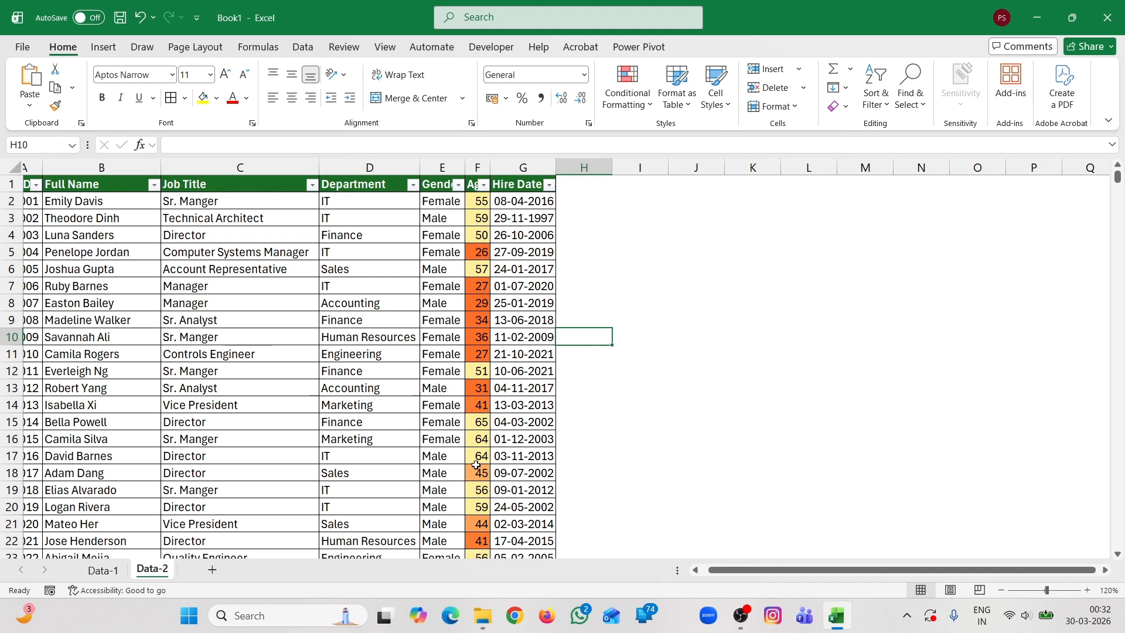
scroll(475, 465, down, 2)
scroll(476, 465, up, 2)
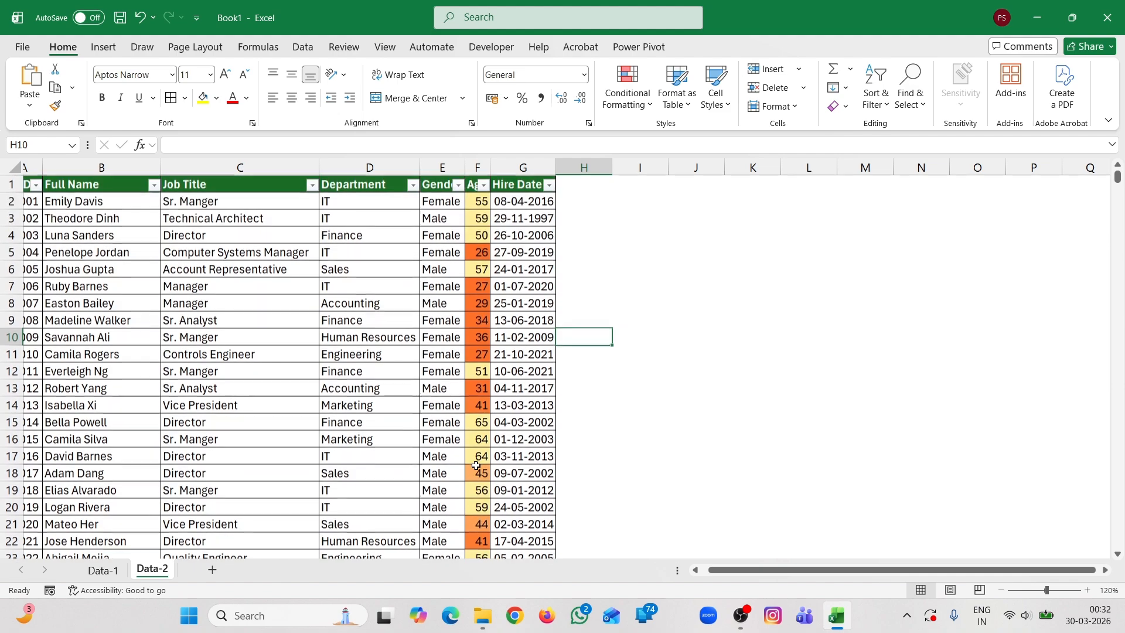
scroll(484, 411, down, 9)
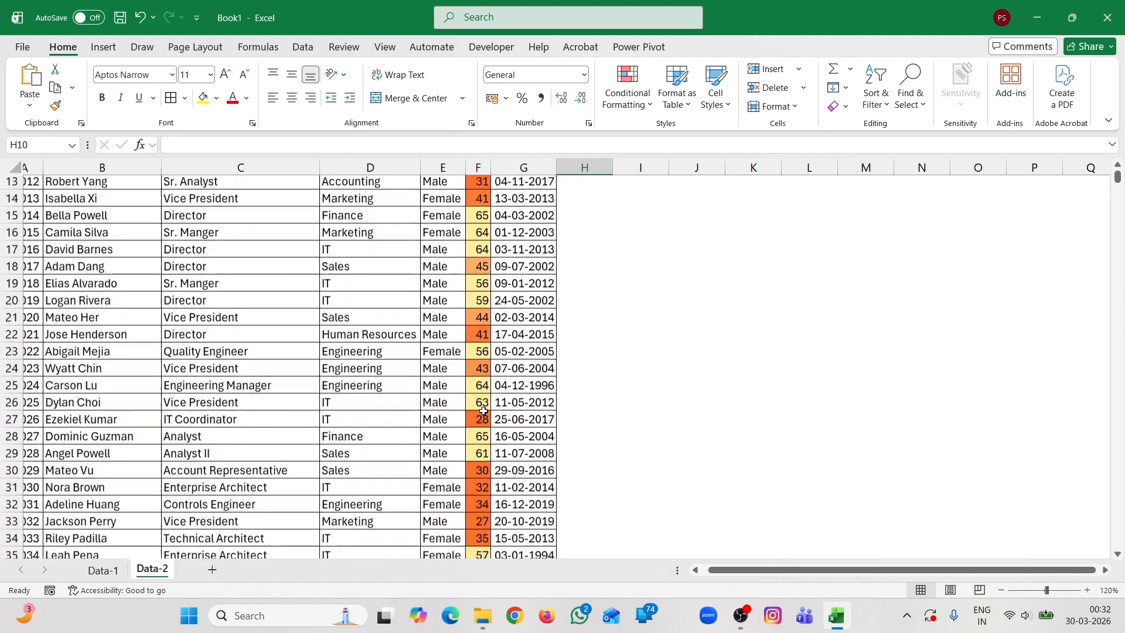
scroll(484, 412, up, 9)
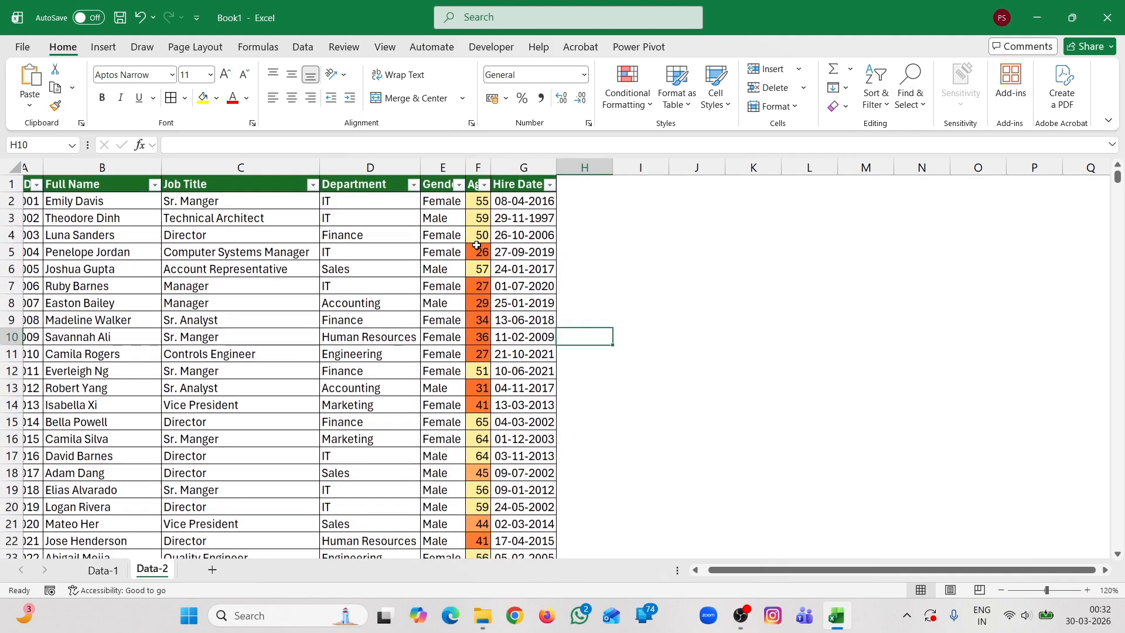
click(478, 168)
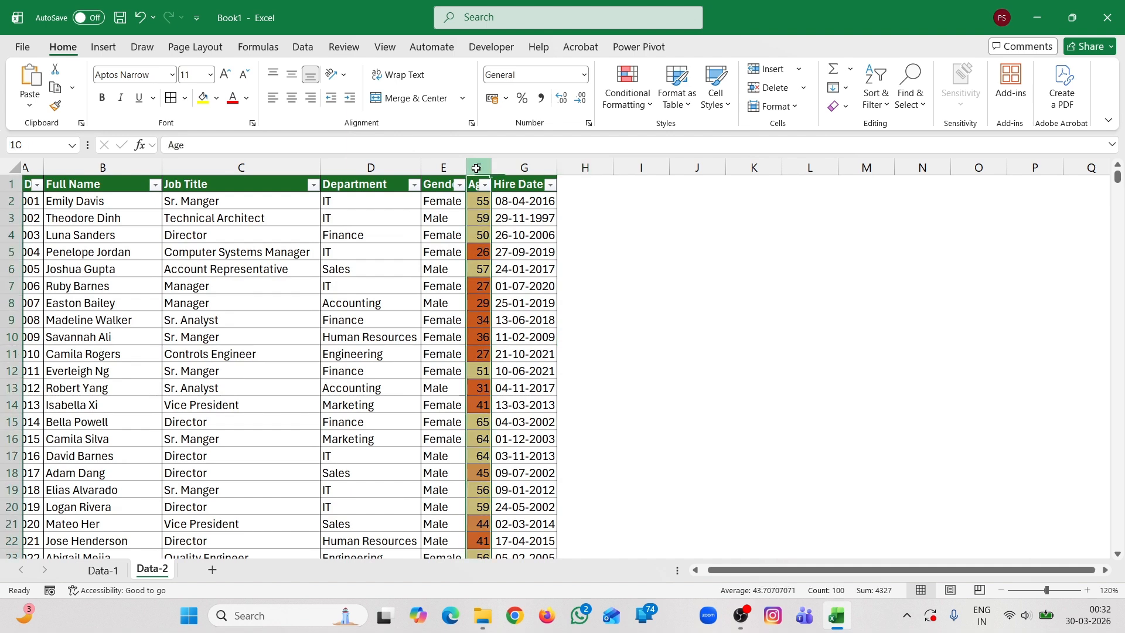
click(638, 106)
mouse_move(680, 135)
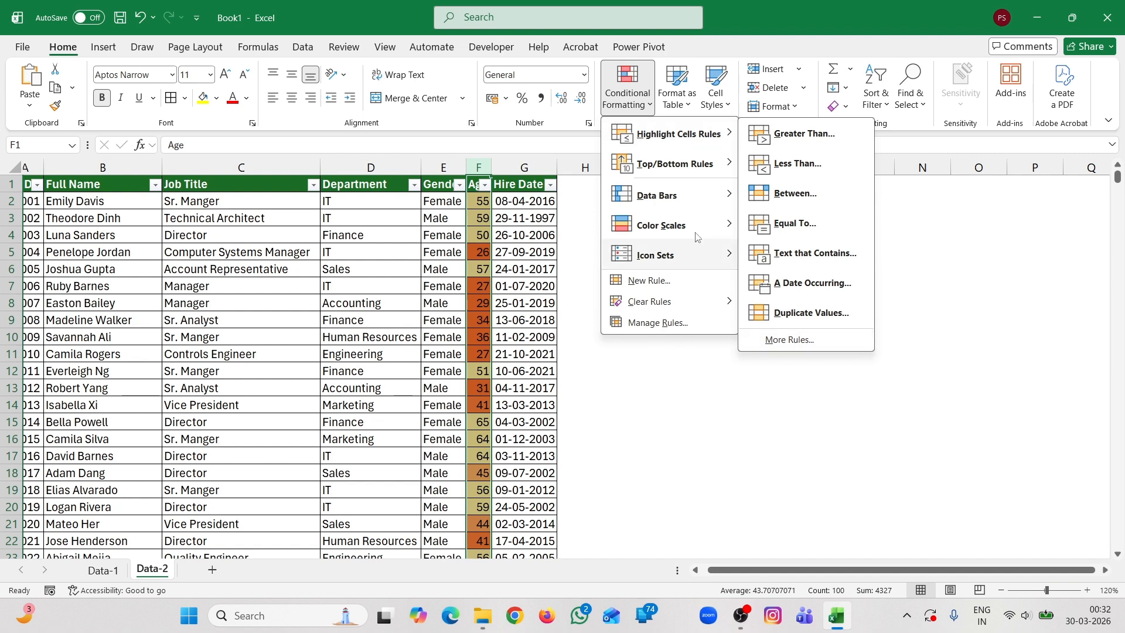
mouse_move(680, 301)
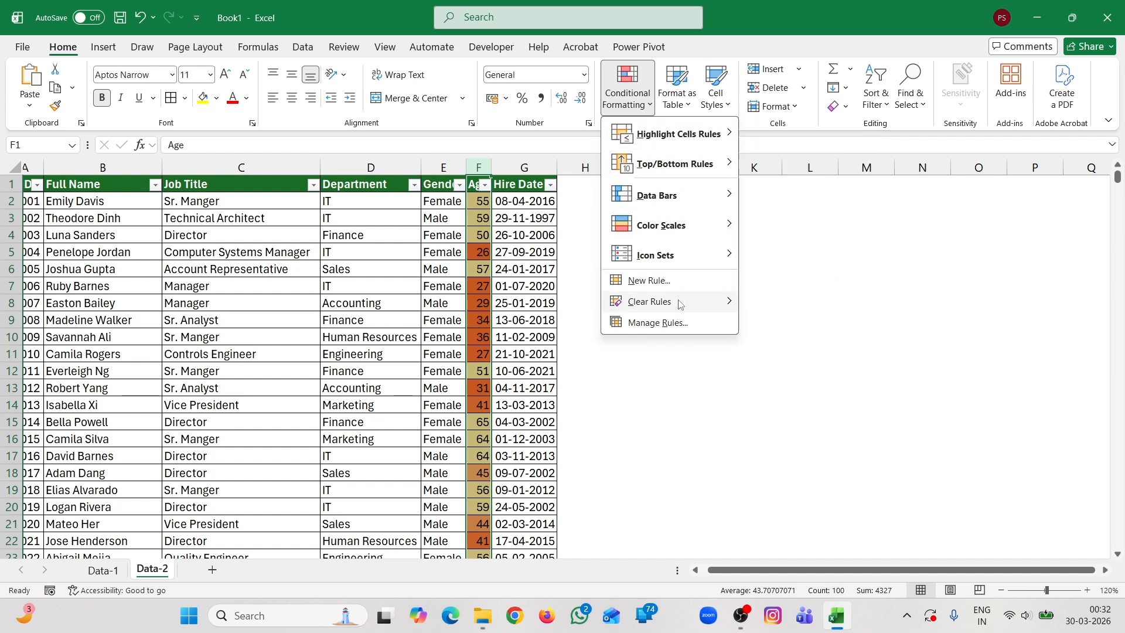
click(771, 300)
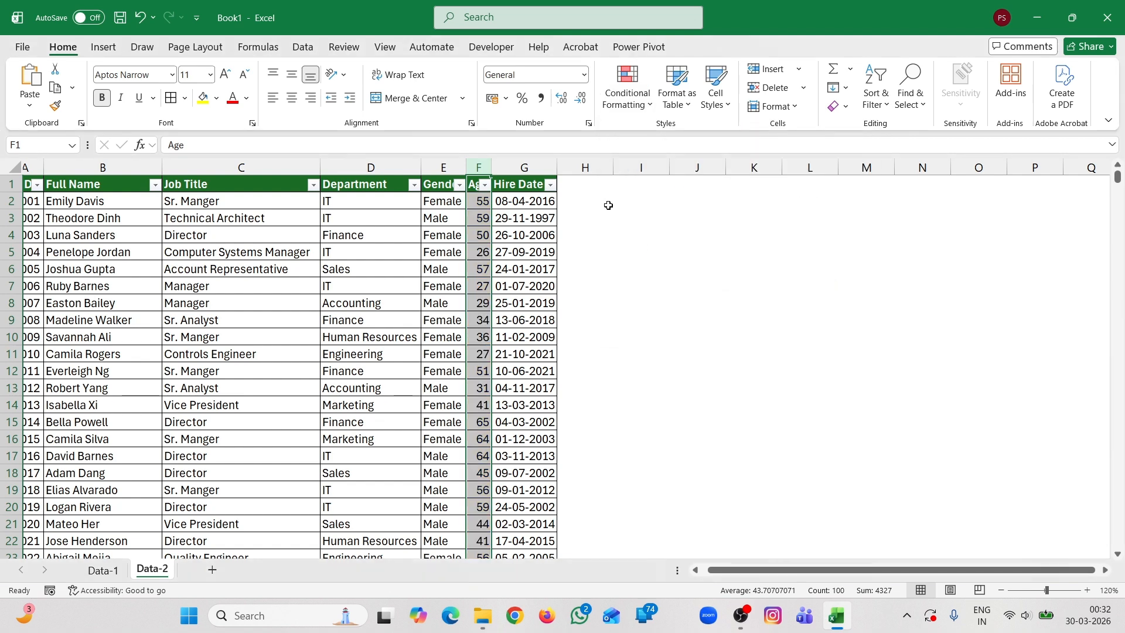
- Create a new Age column rule through More Rules that formats only cells with a value greater than 60
click(644, 103)
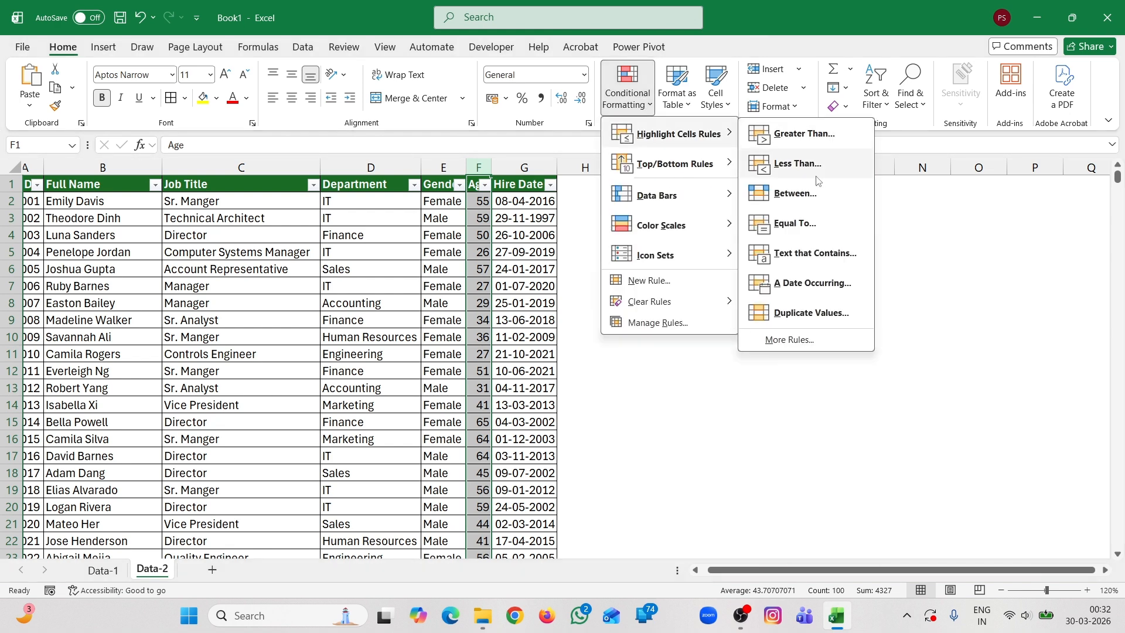
click(800, 339)
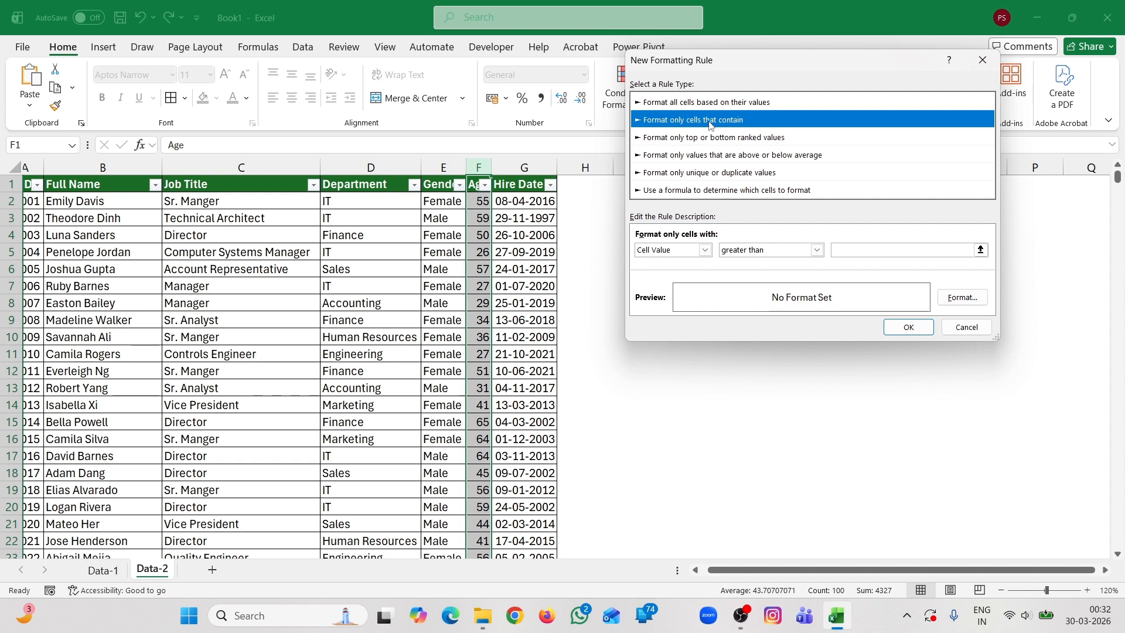
click(705, 252)
click(707, 255)
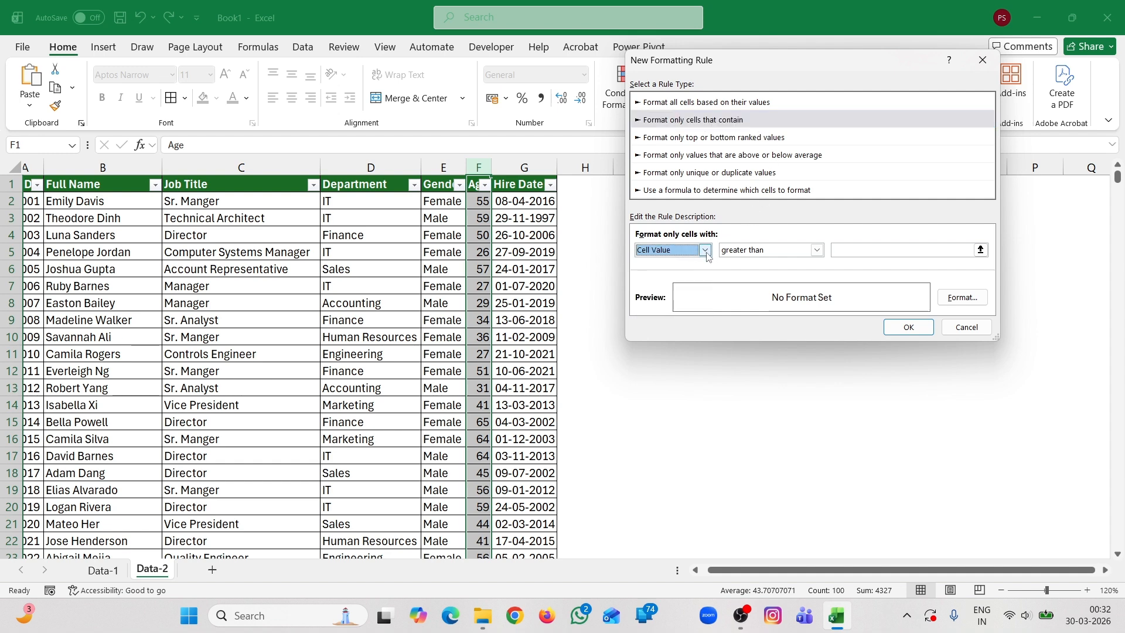
click(816, 250)
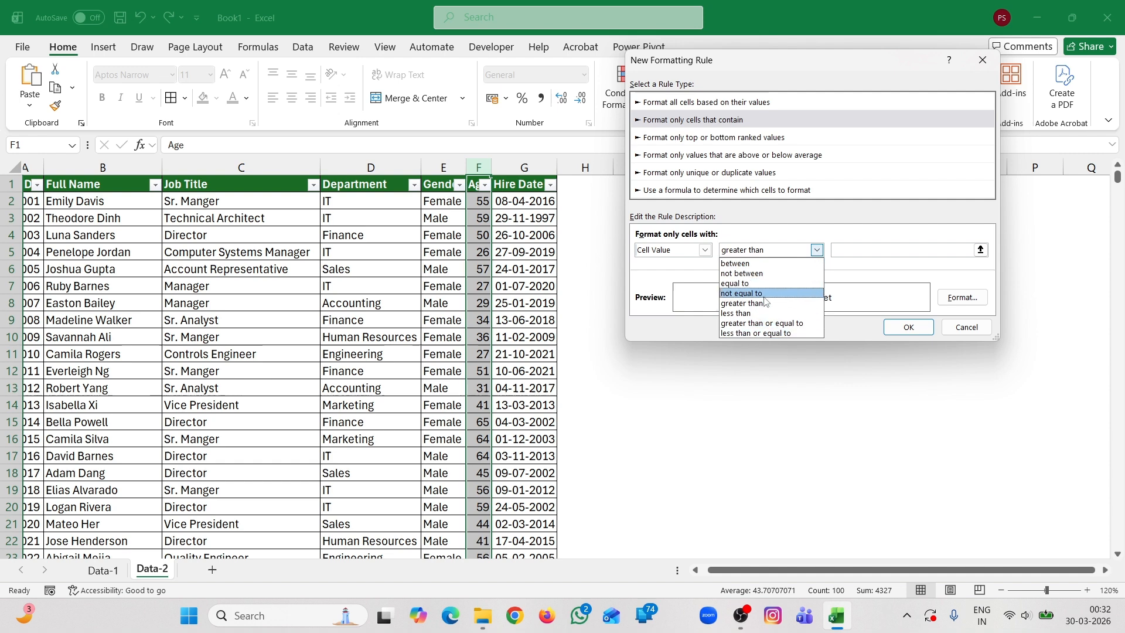
click(857, 258)
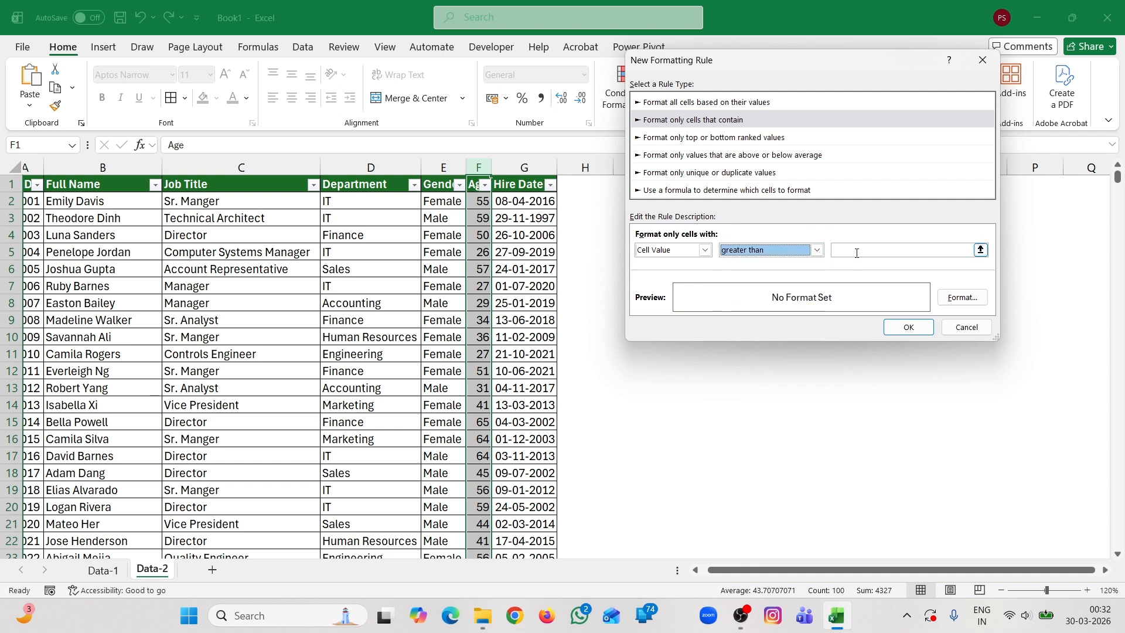
click(857, 253)
text(6)
- Give the greater than 60 rule a light green fill and apply it to the Age column
click(963, 297)
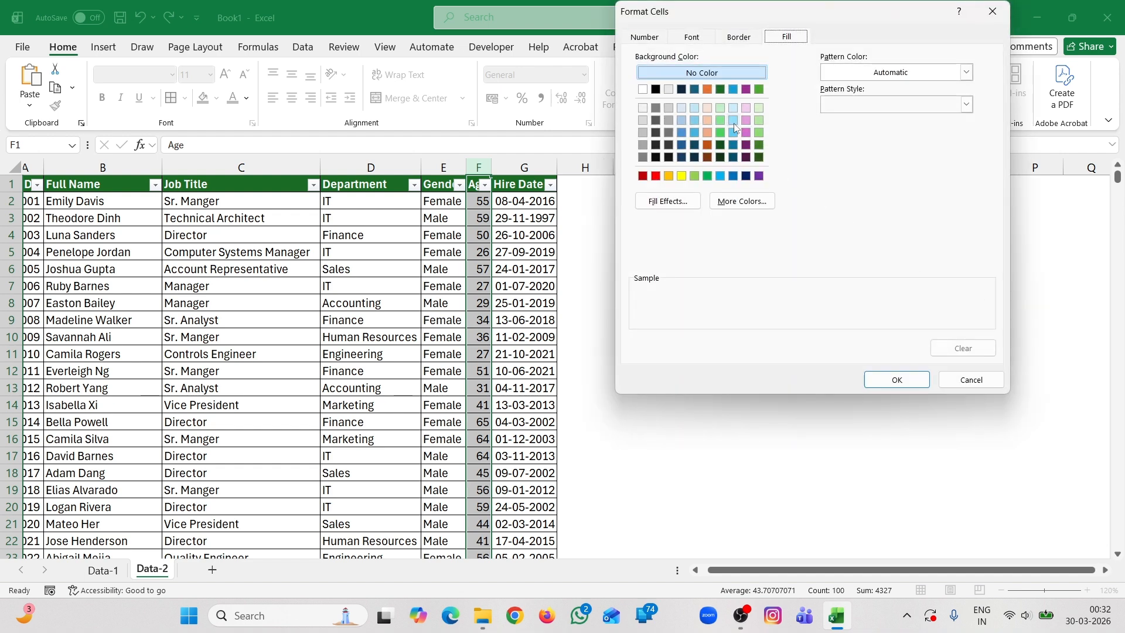
click(720, 120)
click(879, 375)
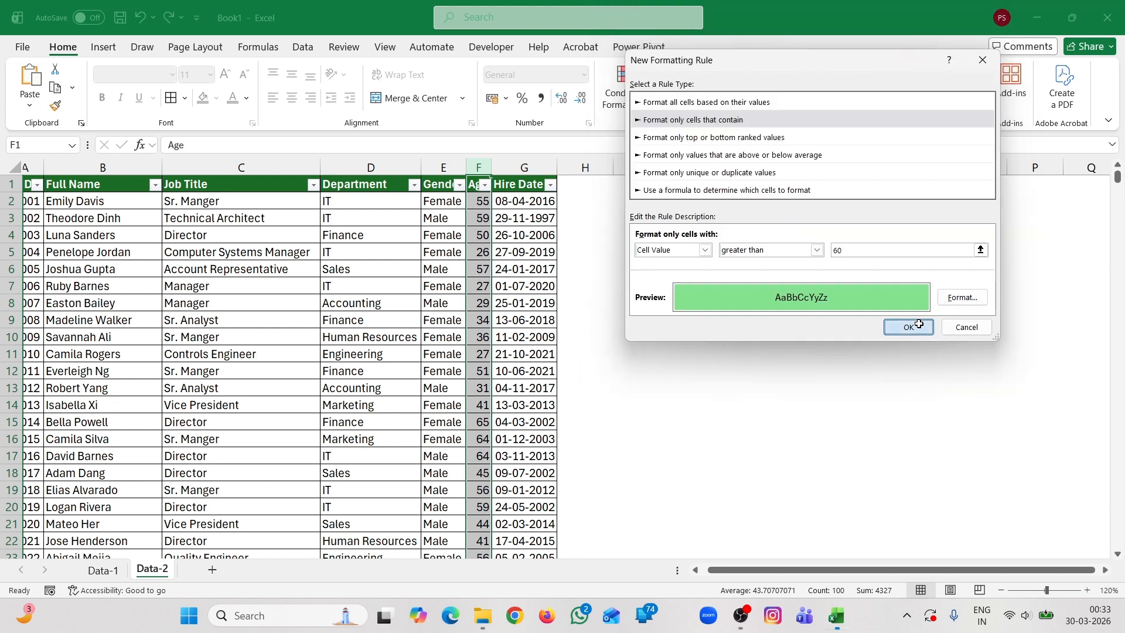
click(909, 327)
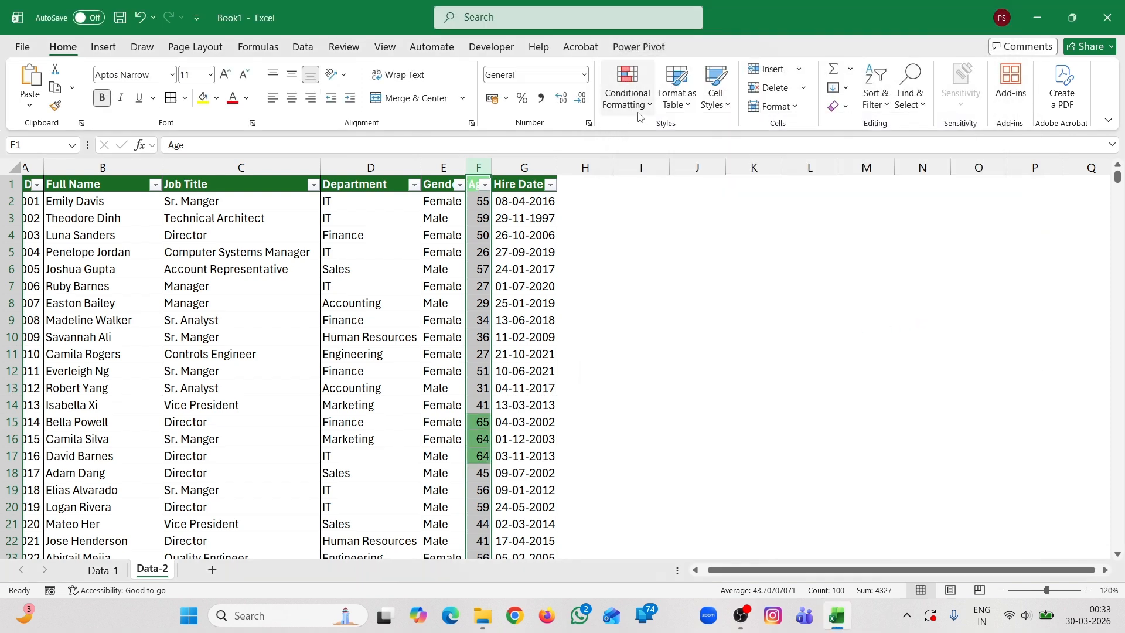
- Clear the greater than 60 rule from the selected Age column
click(628, 96)
mouse_move(698, 301)
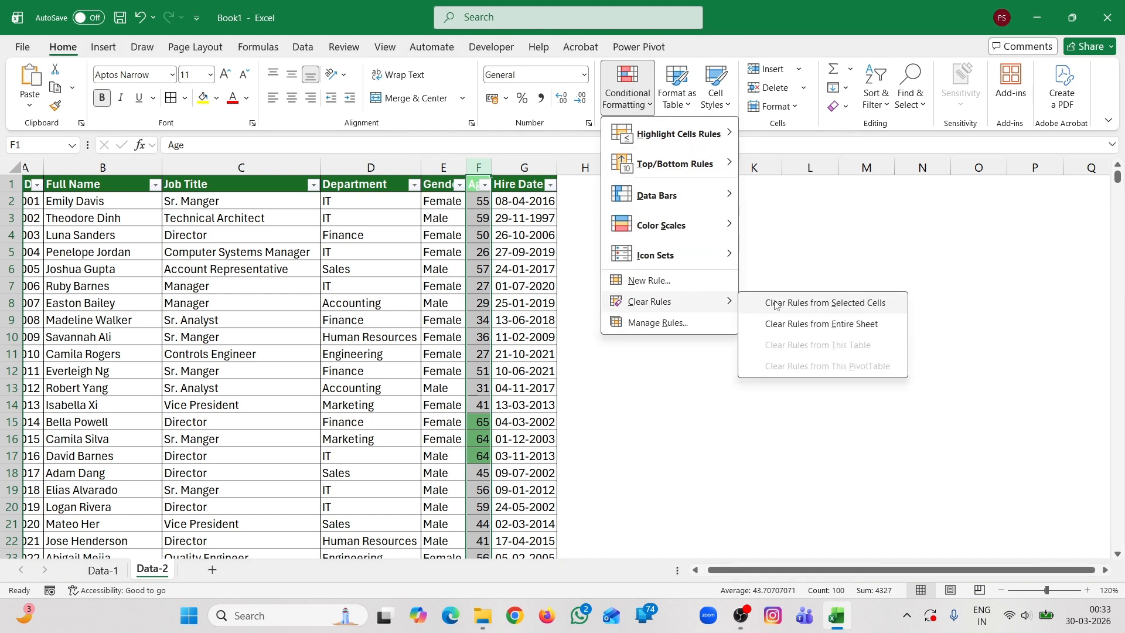
click(746, 253)
- Preview the Top 10 Items rule on the Age column with different item counts in Light Red Fill with Dark Red Text, and cancel it
click(632, 104)
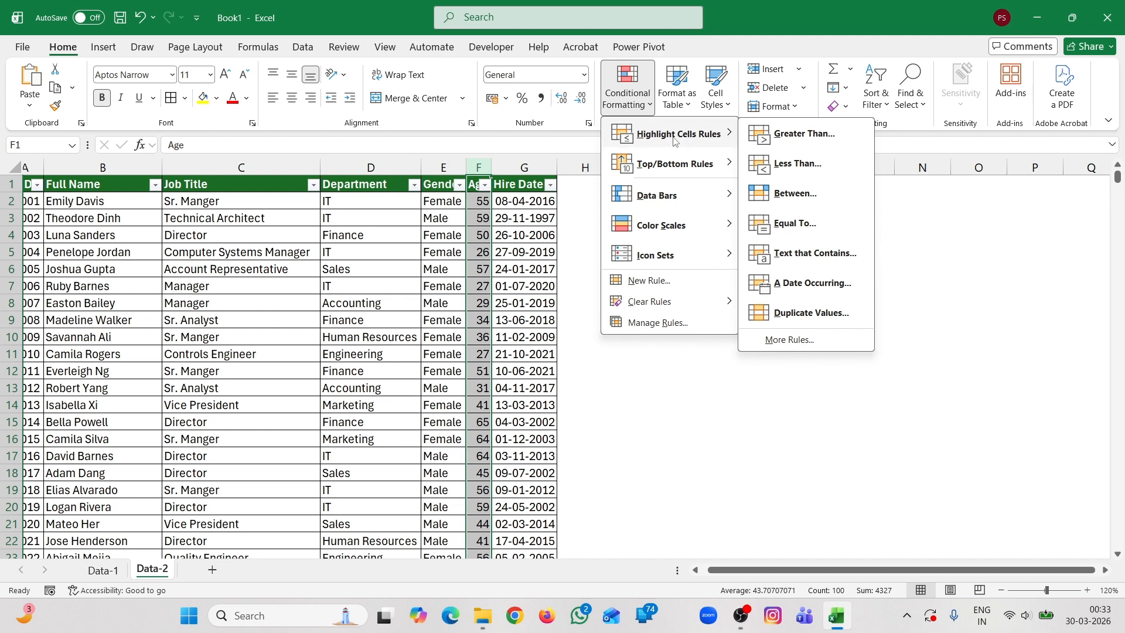
mouse_move(688, 169)
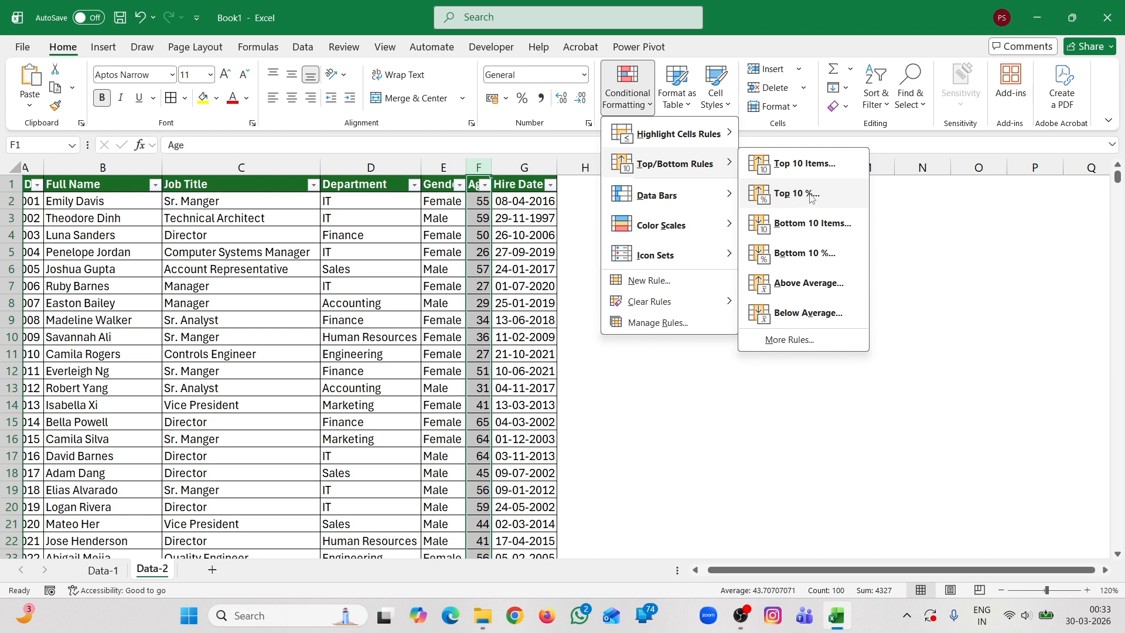
click(818, 164)
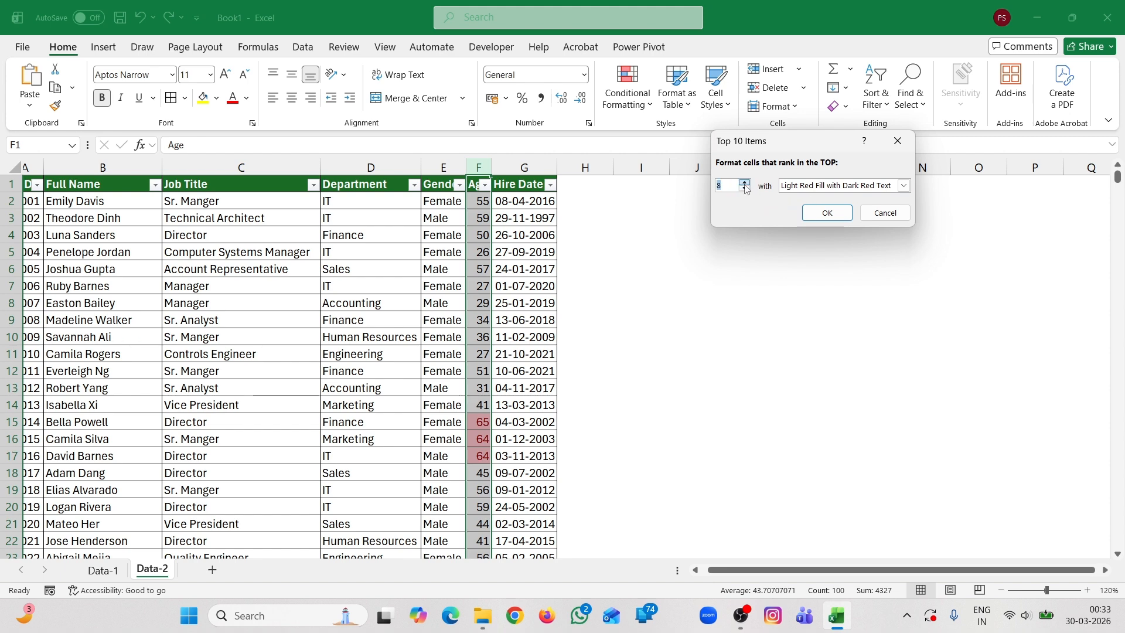
click(745, 183)
click(900, 215)
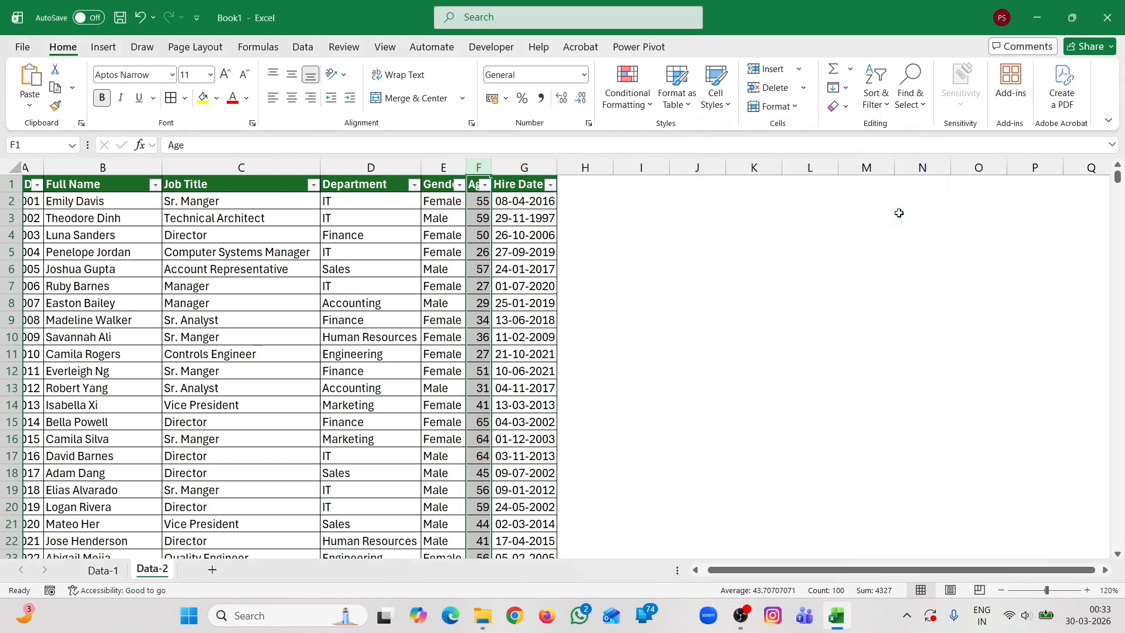
- Highlight the bottom 10 items of the Age column with Light Red Fill with Dark Red Text
click(645, 105)
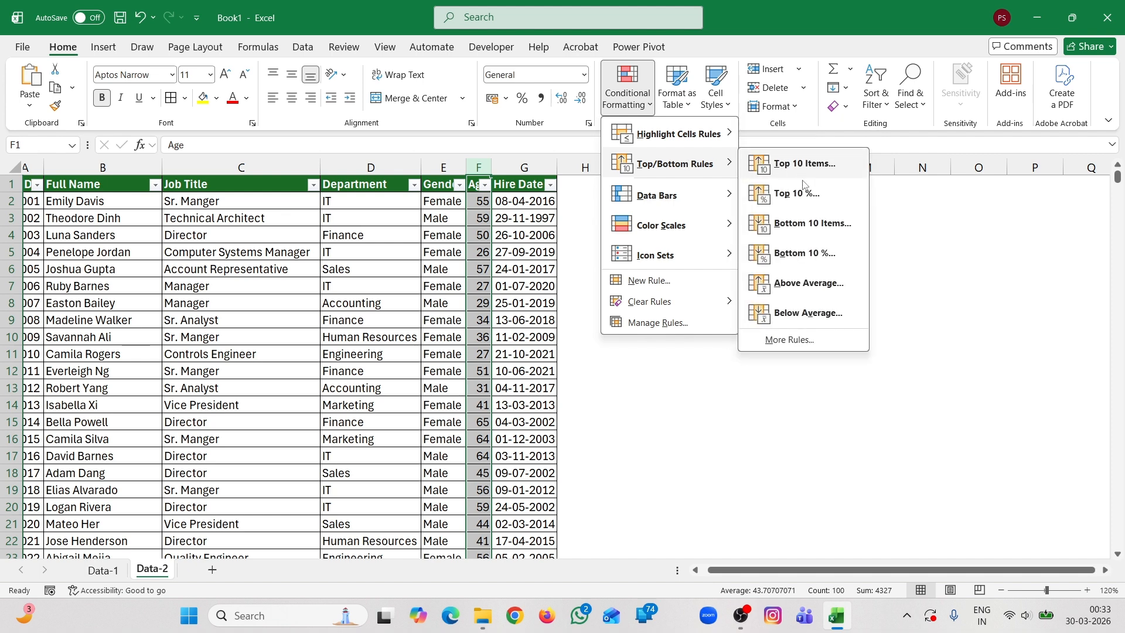
click(826, 225)
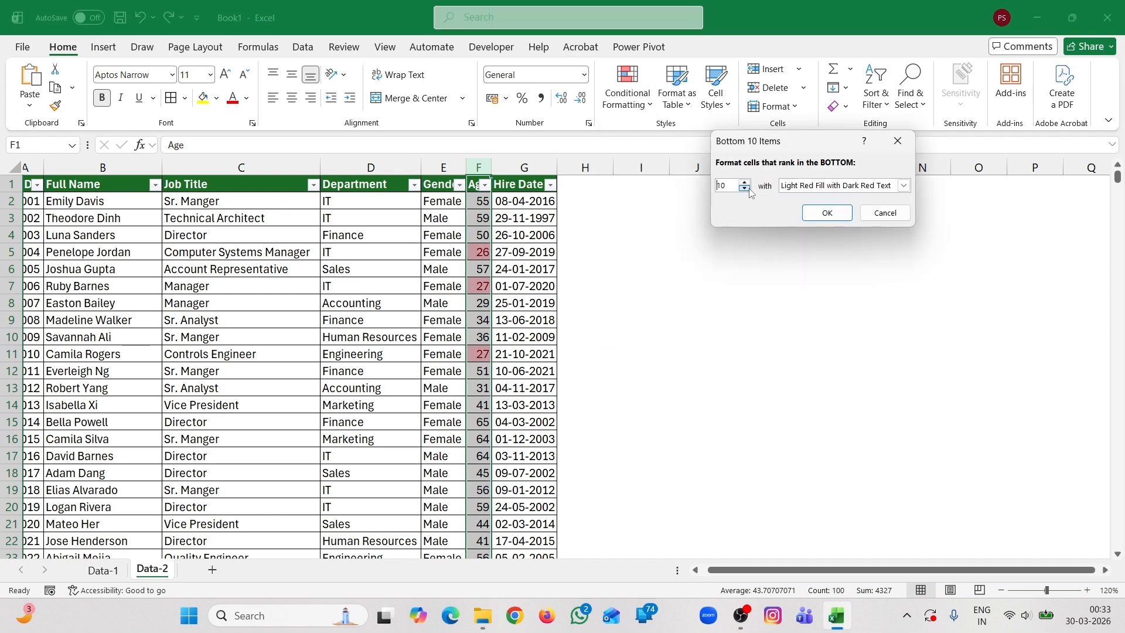
click(832, 214)
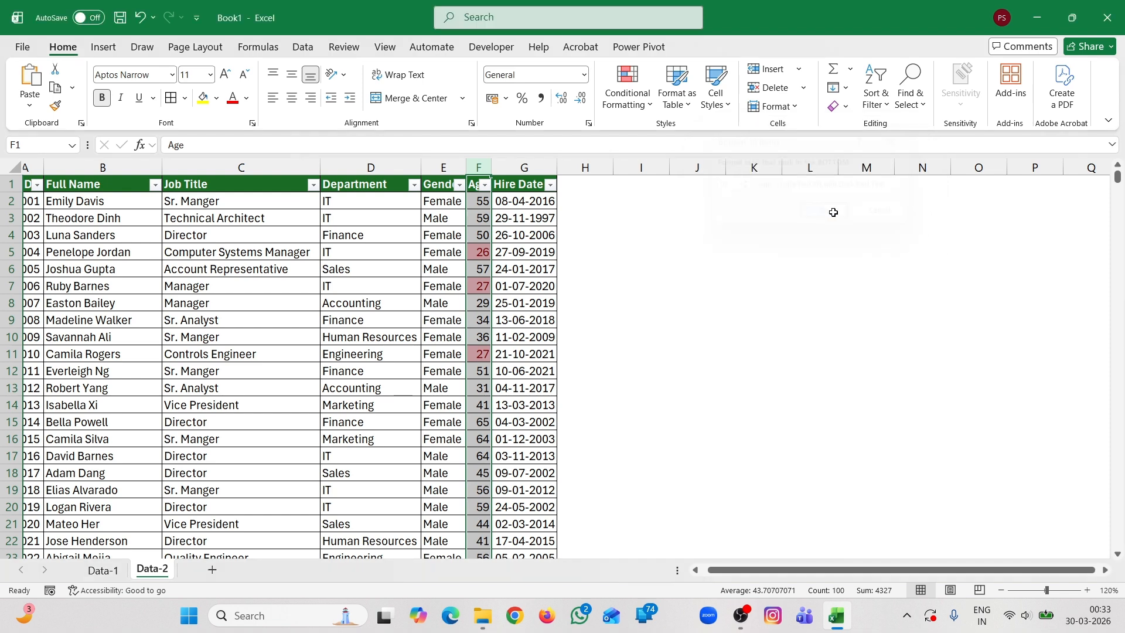
- Sort the employee data by color on the Age column, placing the light red cells on top
click(485, 185)
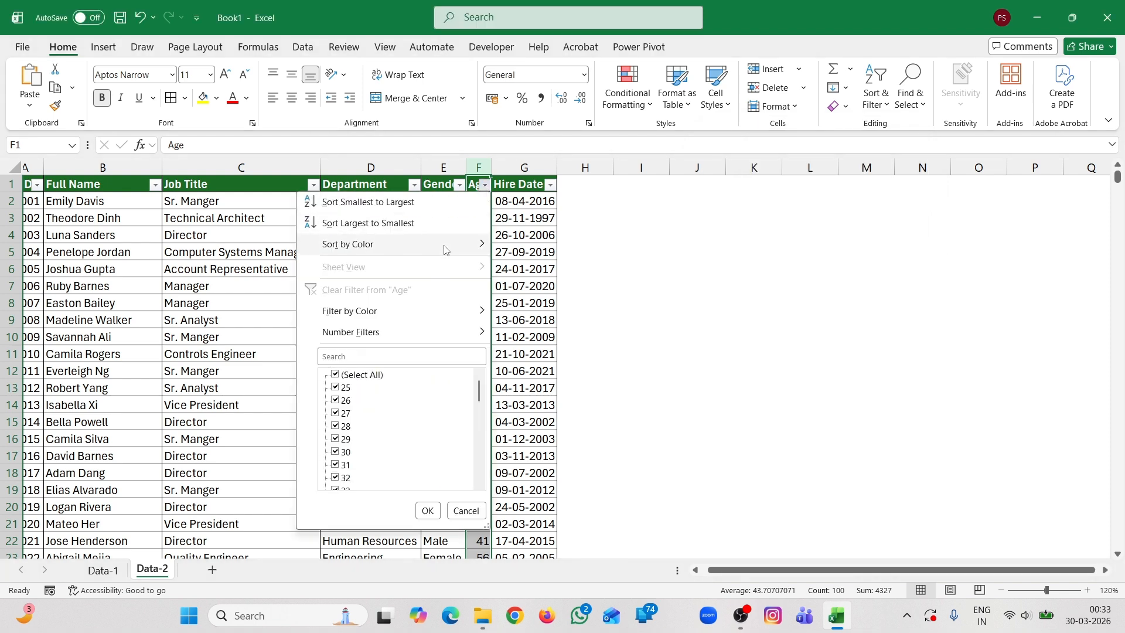
mouse_move(446, 246)
click(533, 259)
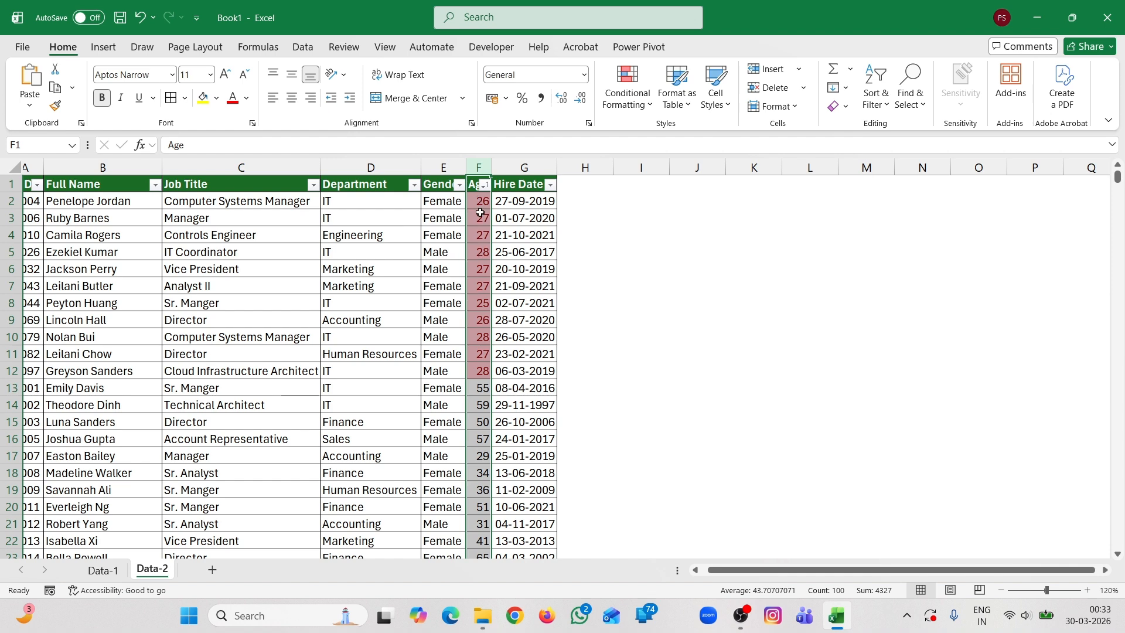
- Undo the color sort of the employee data and clear the conditional formatting rules from the Age column
key(ctrl+z)
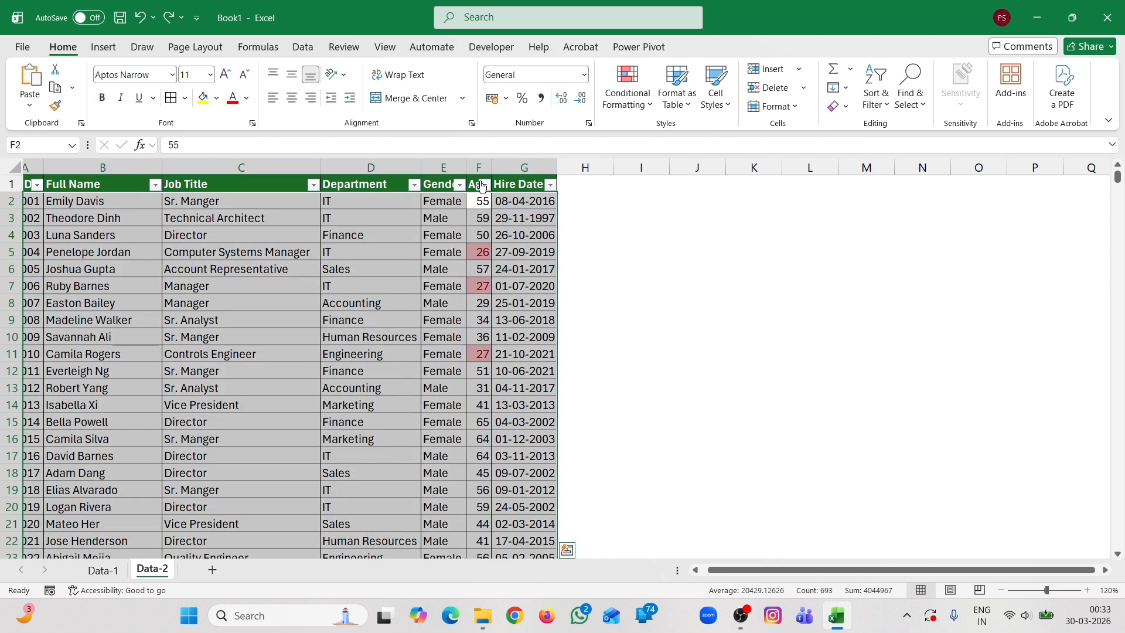
click(477, 164)
click(627, 91)
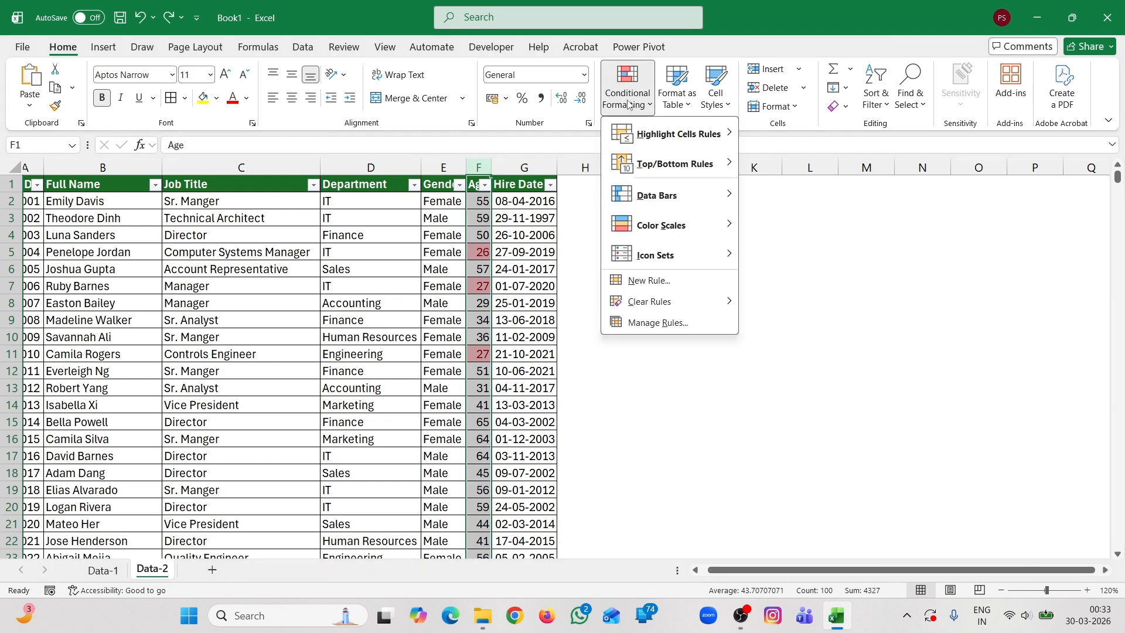
mouse_move(698, 308)
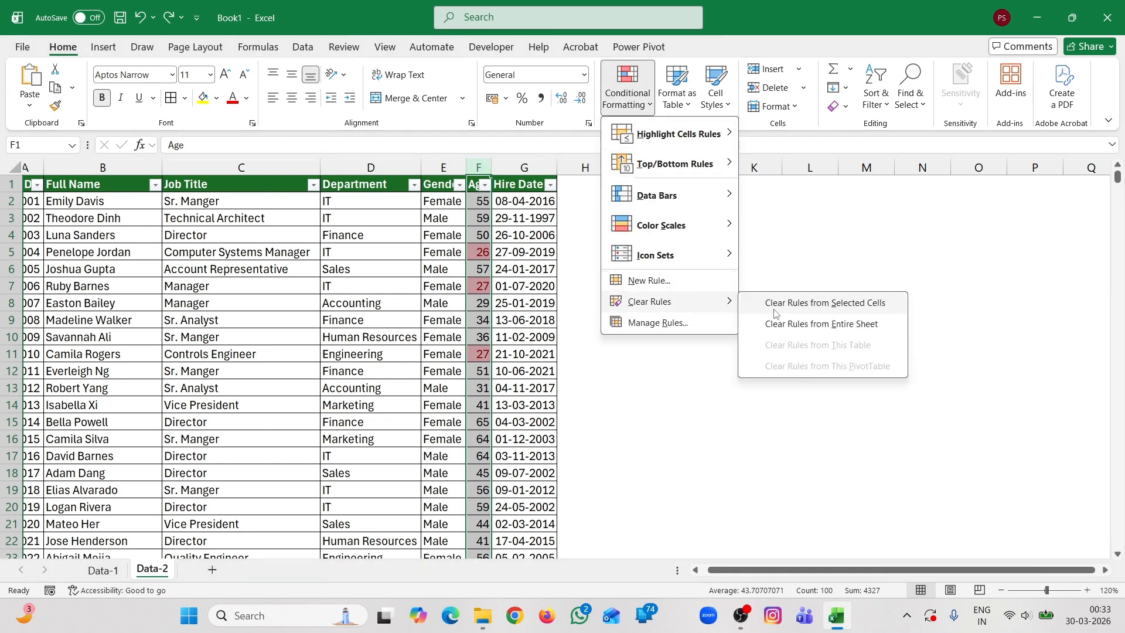
click(775, 305)
click(627, 94)
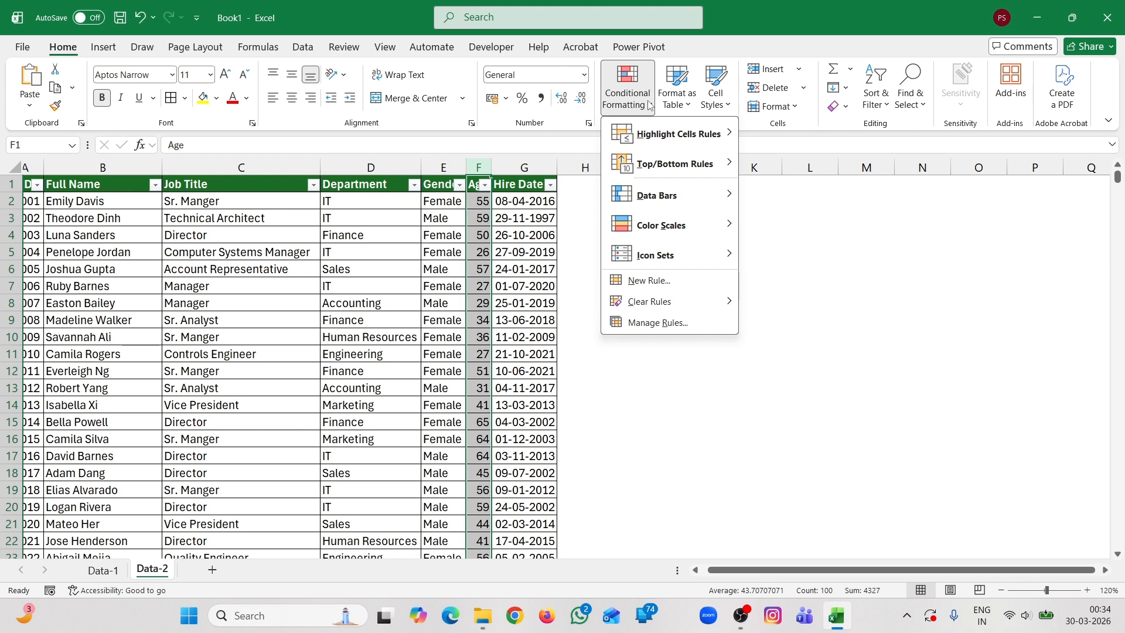
mouse_move(683, 198)
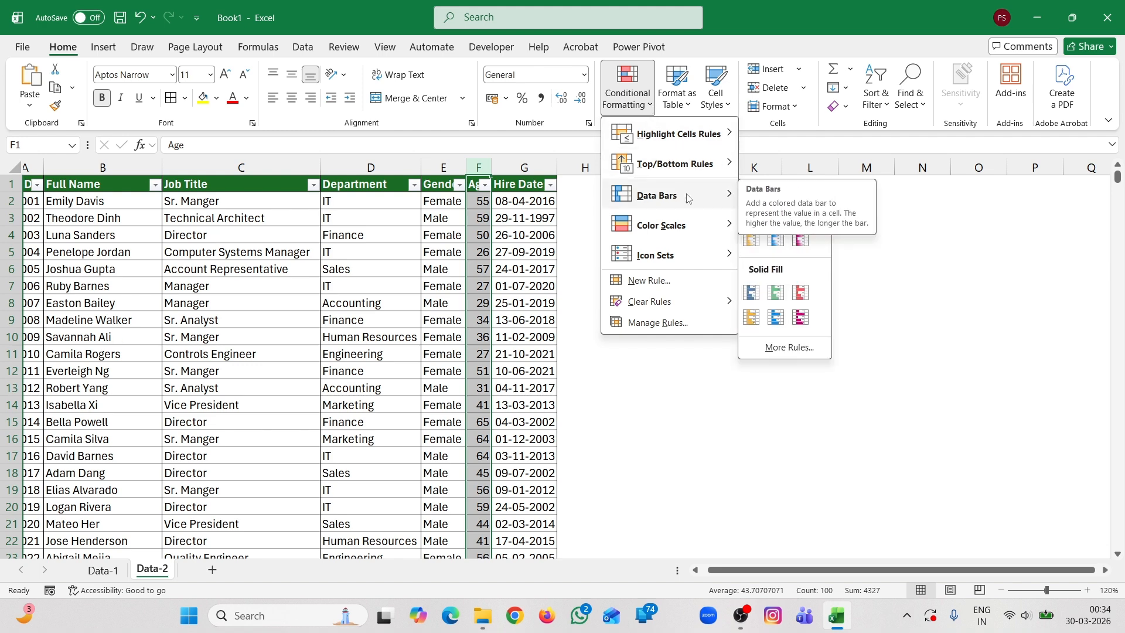
click(950, 240)
click(949, 238)
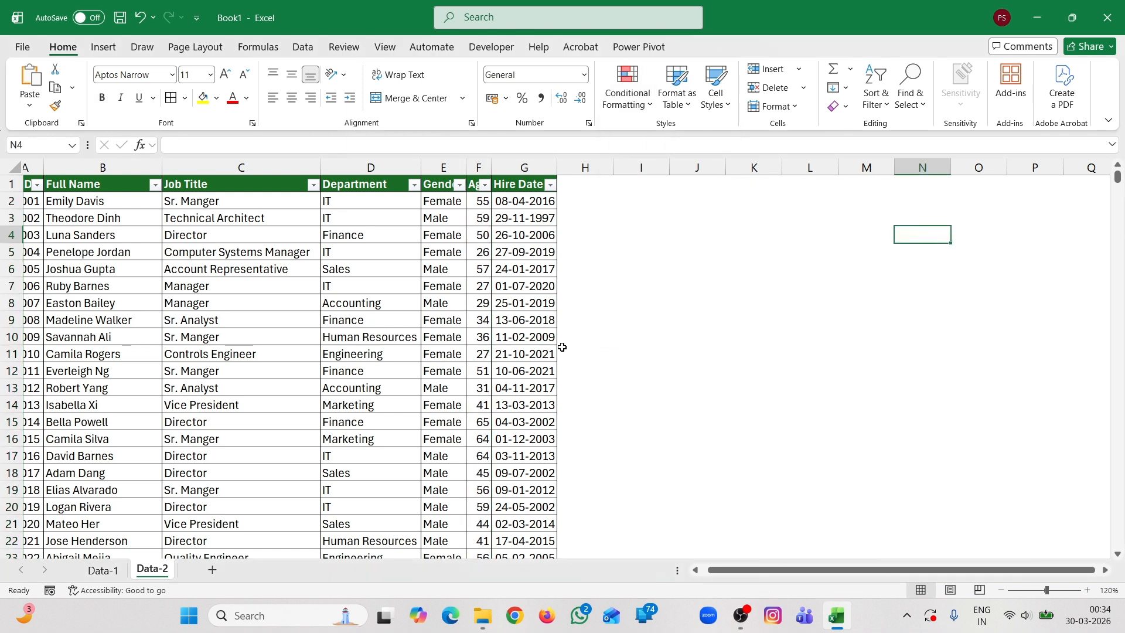
- Switch to the Data-1 sheet and select all values of the Total column below its header
click(101, 571)
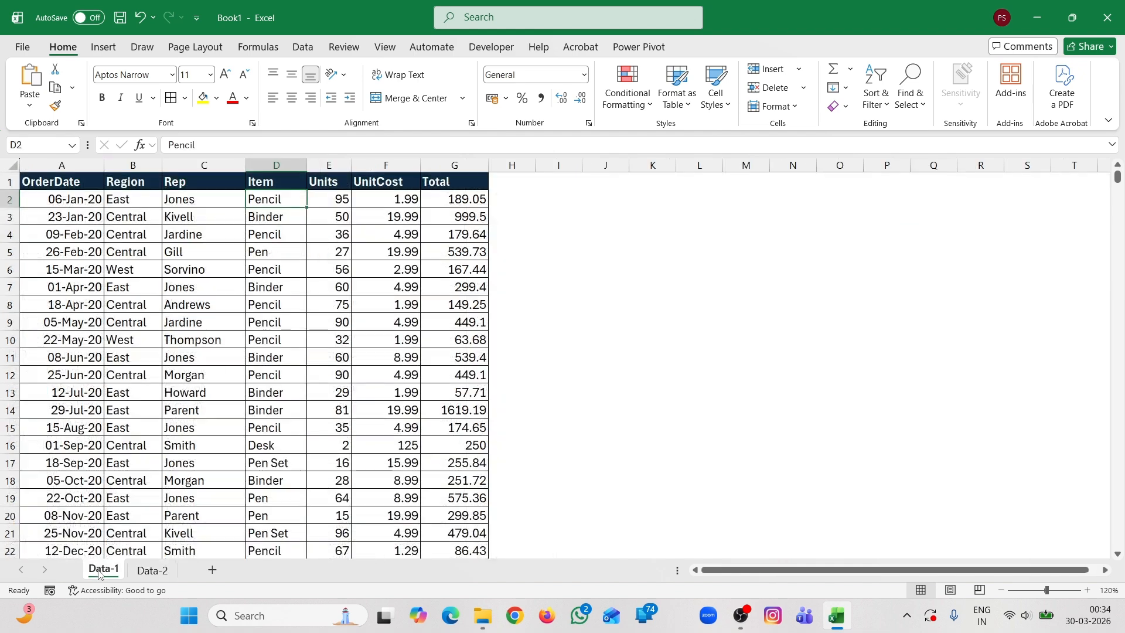
click(568, 364)
click(458, 197)
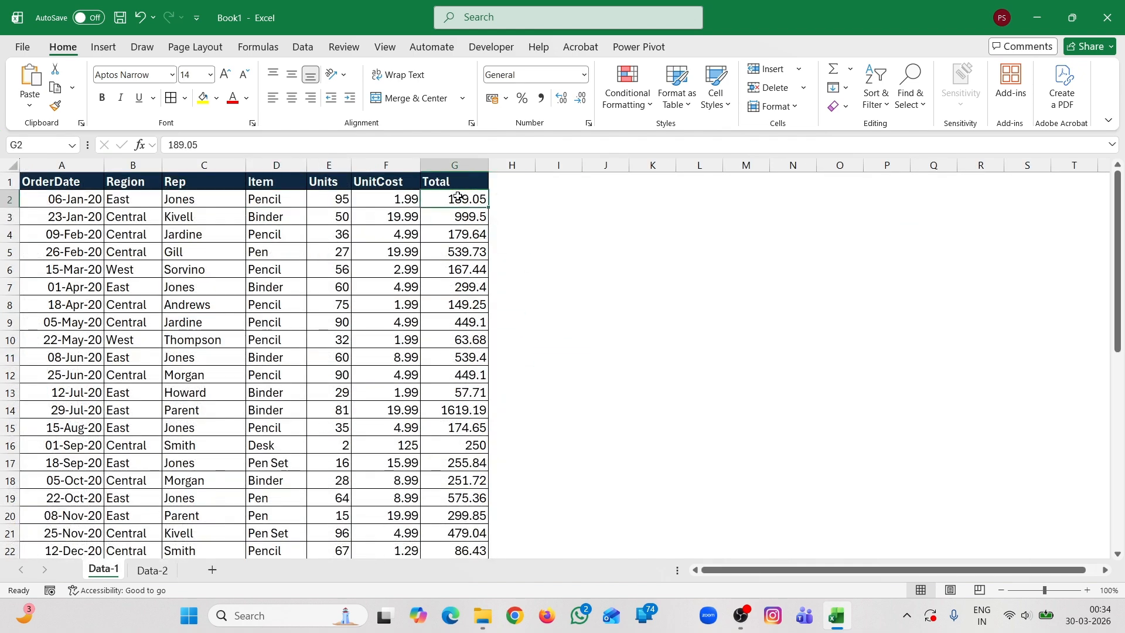
key(ctrl+shift+Down)
scroll(454, 249, up, 7)
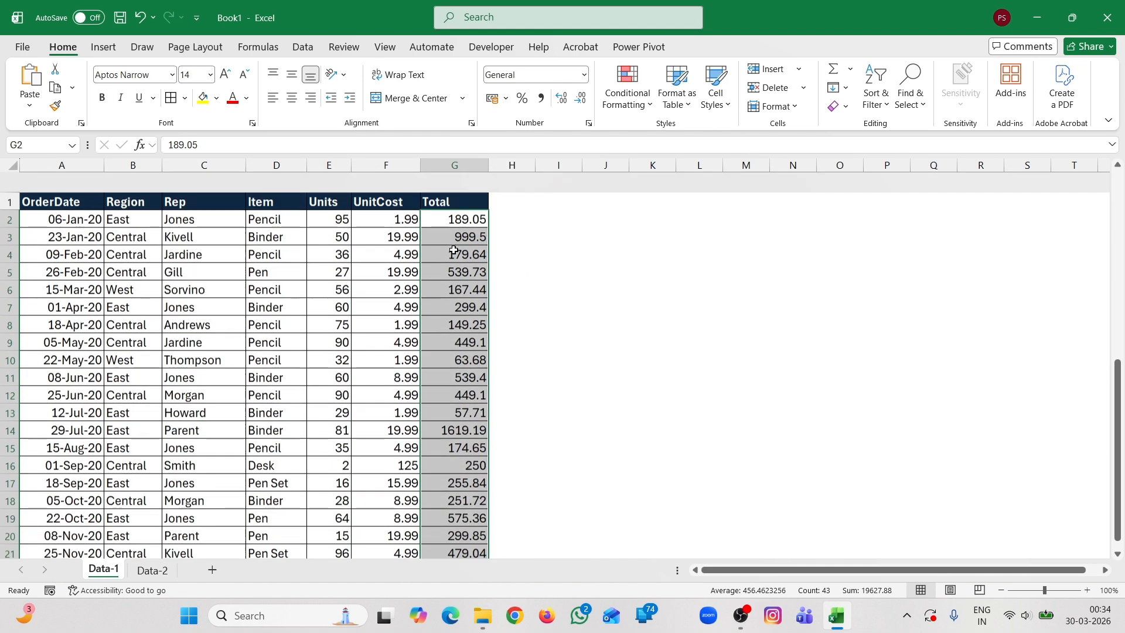
- Apply a custom data bar rule to the selected Total values, with a Number minimum of 50 and a Number maximum of 60
click(628, 98)
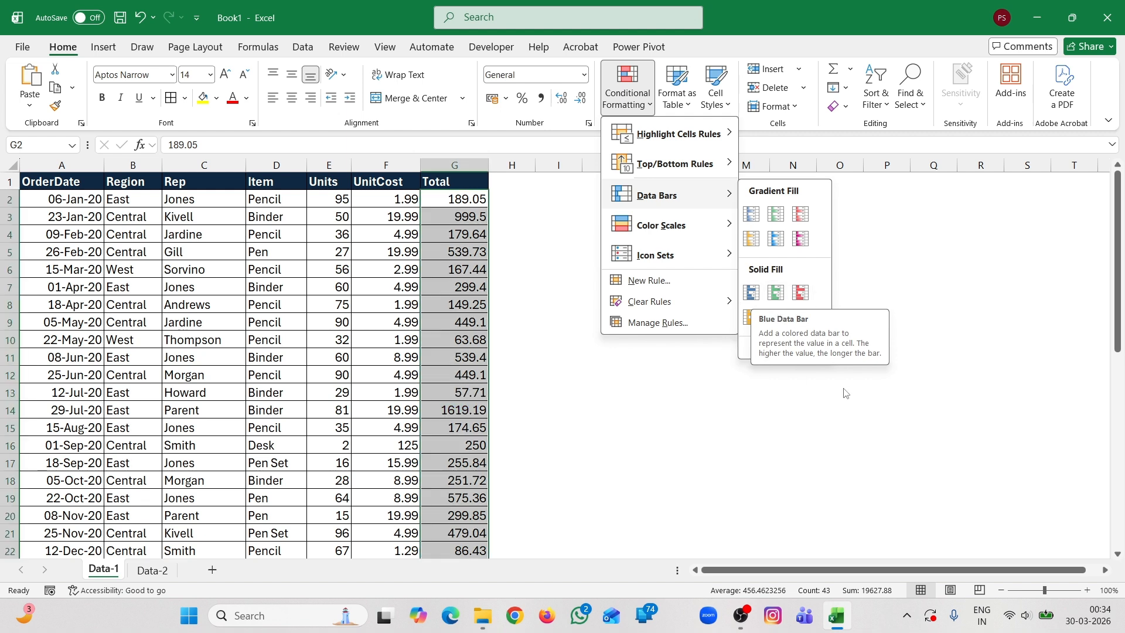
click(780, 350)
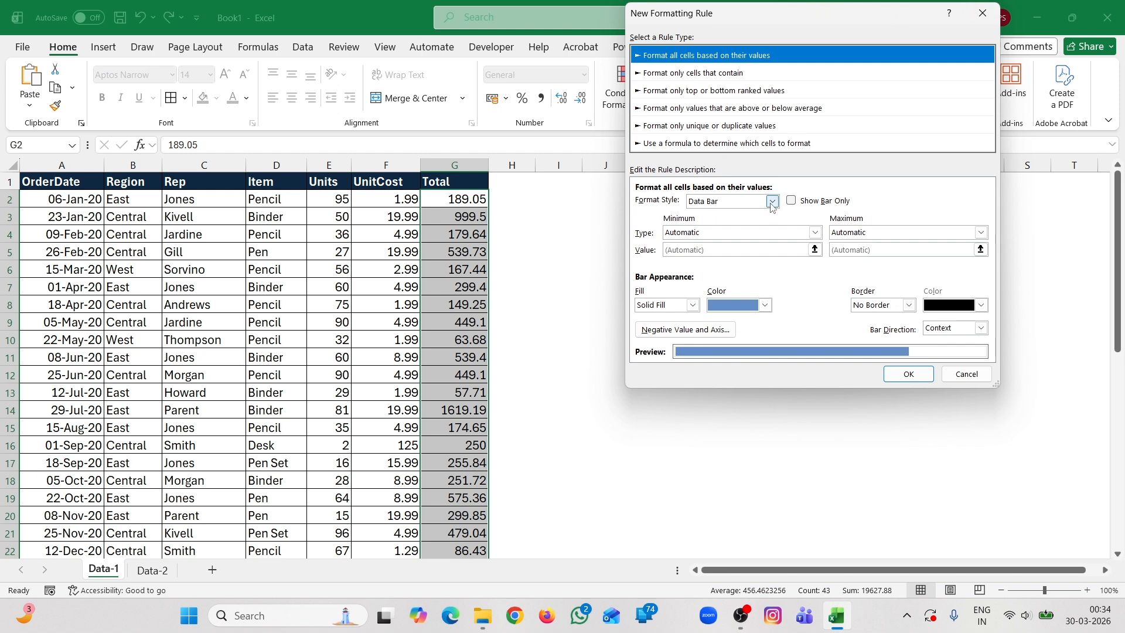
click(815, 234)
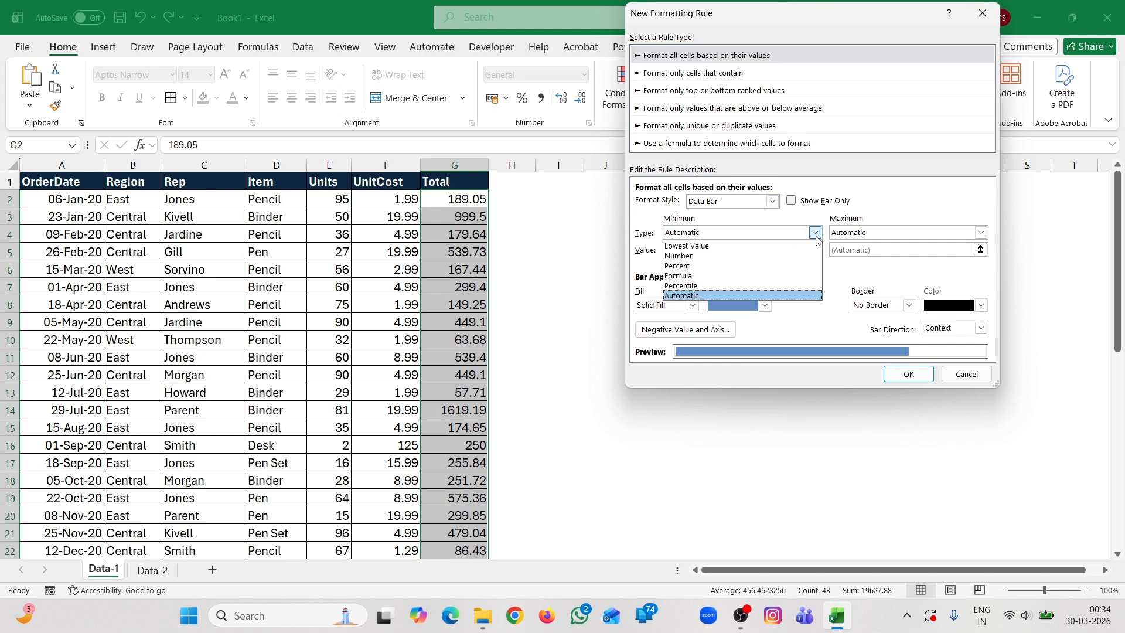
click(746, 258)
click(706, 251)
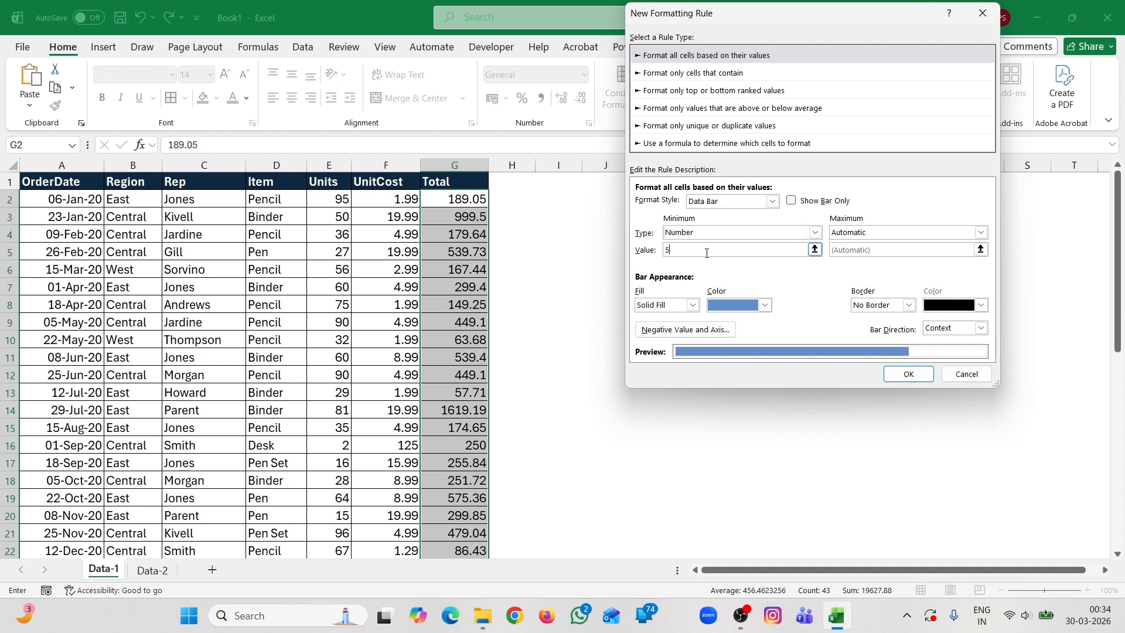
click(981, 233)
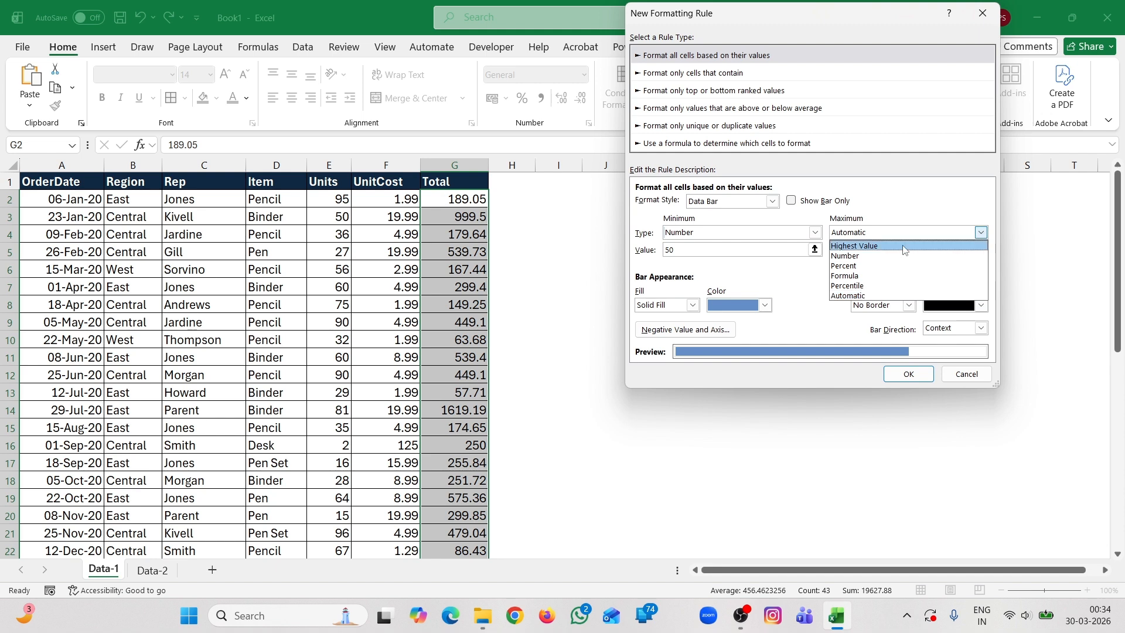
click(878, 256)
click(864, 250)
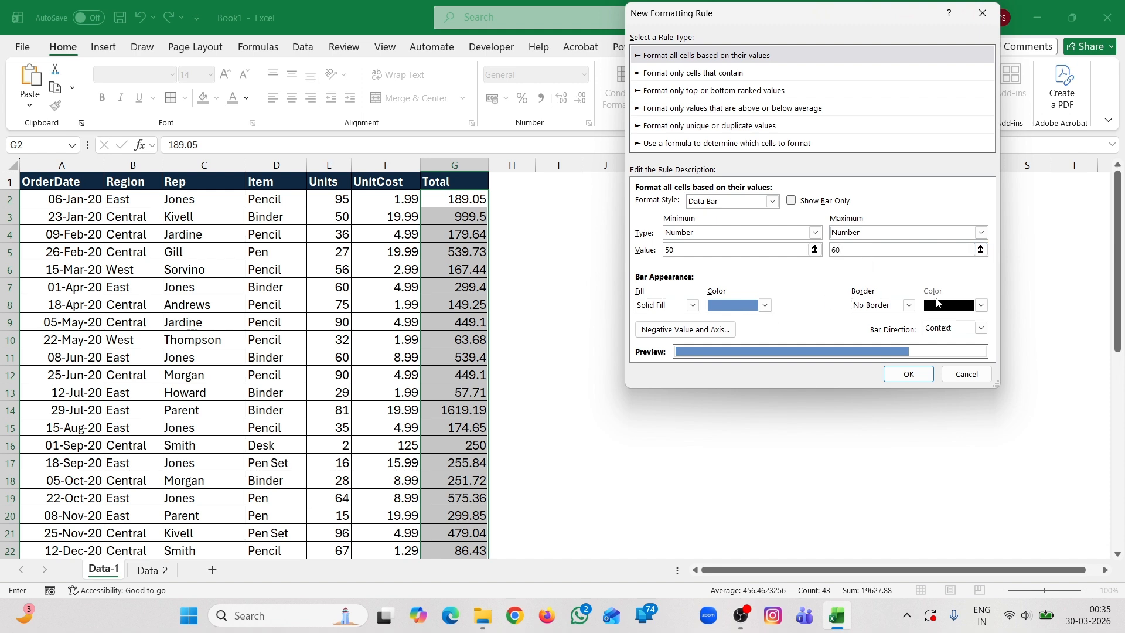
click(909, 376)
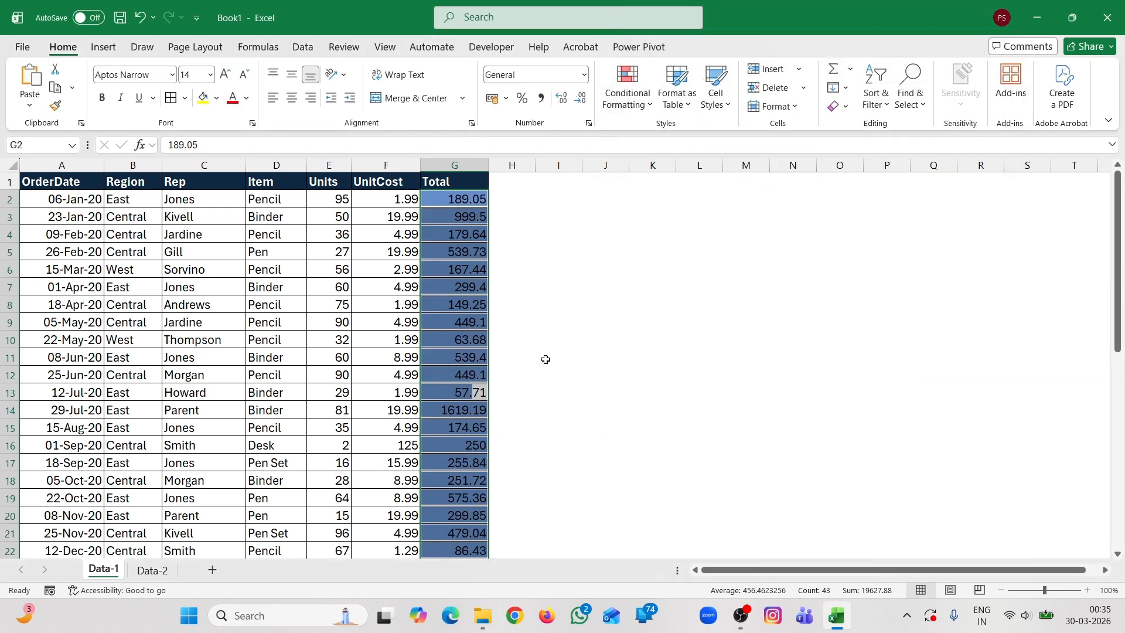
- Check the data bars down the Total column and clear the rule from the selected cells
scroll(546, 362, down, 6)
scroll(546, 362, down, 2)
scroll(546, 363, up, 6)
scroll(546, 324, down, 6)
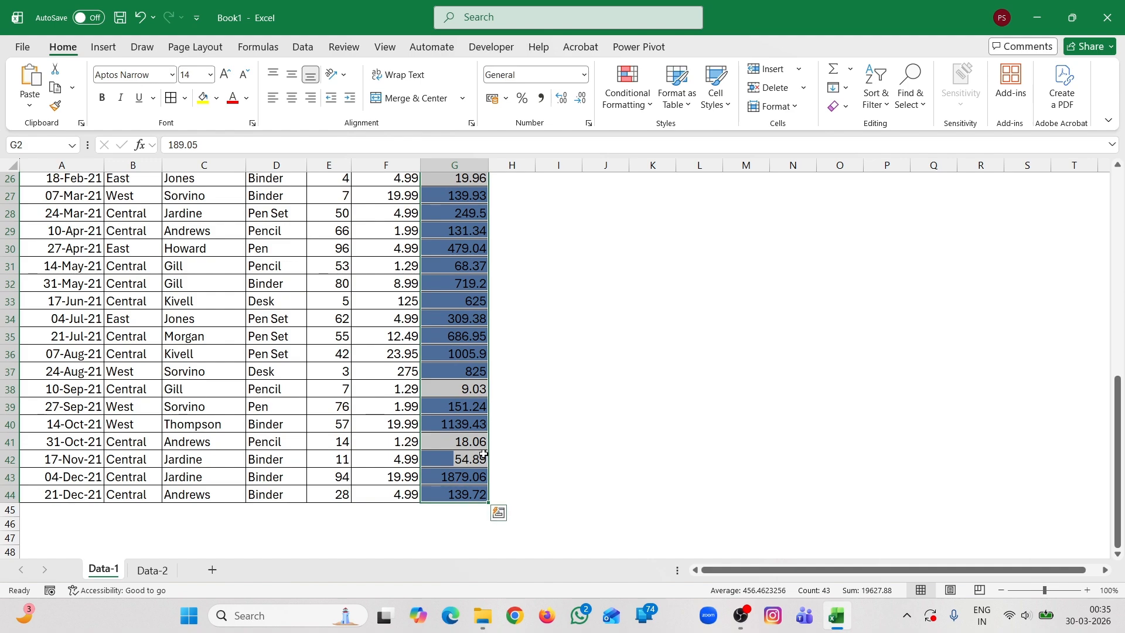
scroll(512, 285, up, 8)
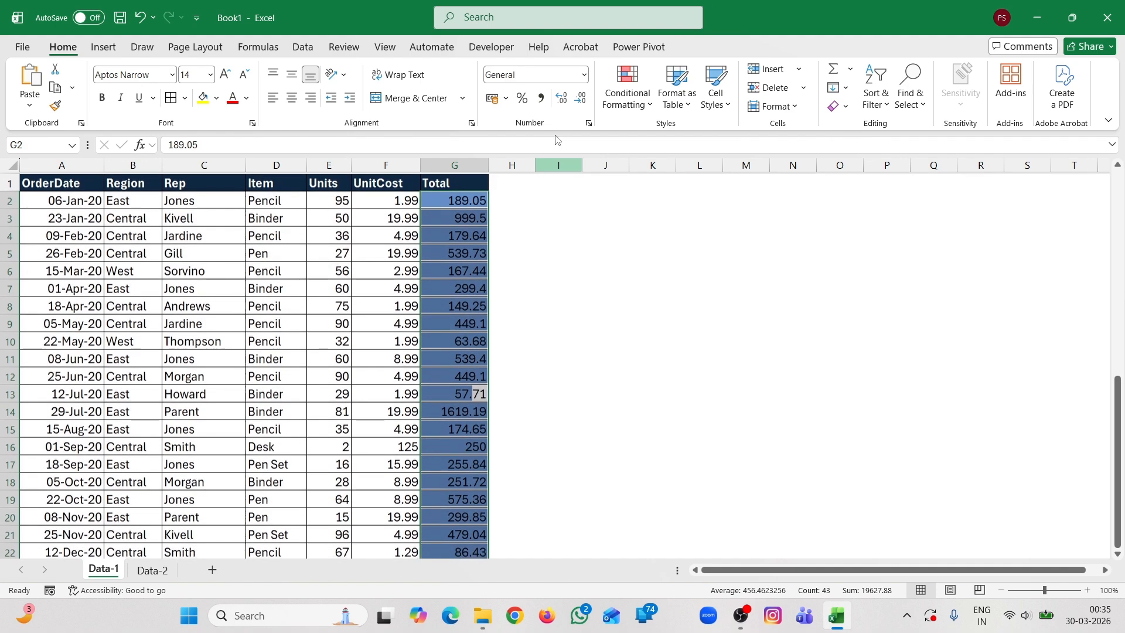
click(637, 104)
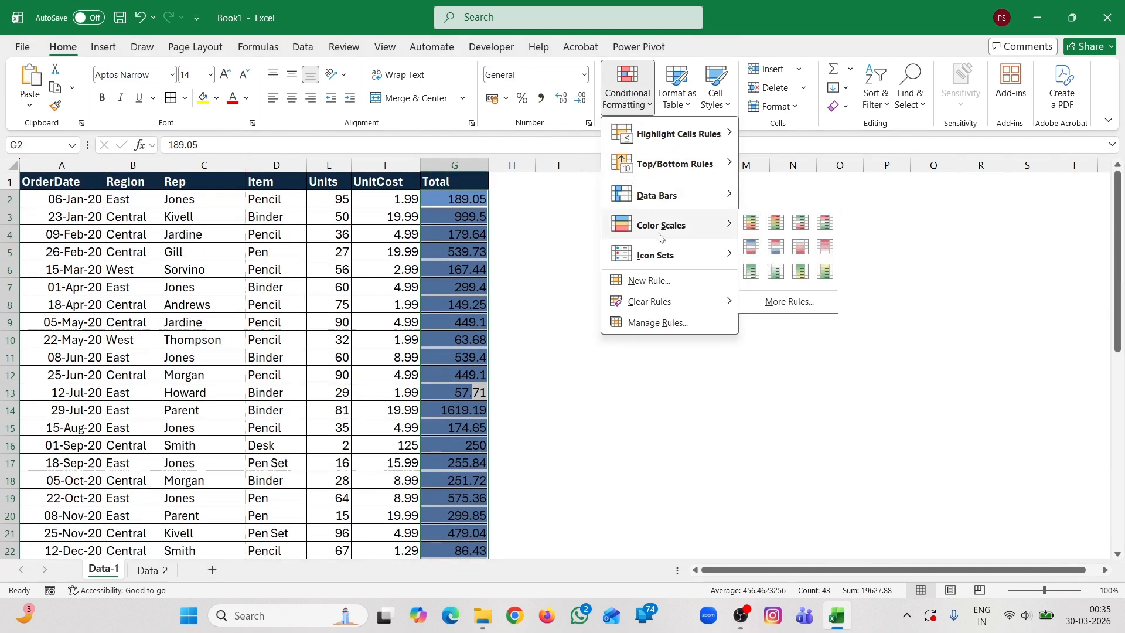
mouse_move(697, 306)
click(772, 302)
- Apply the Green-Yellow-Red color scale to the selected Total values and check the shading down the column
click(639, 103)
mouse_move(700, 227)
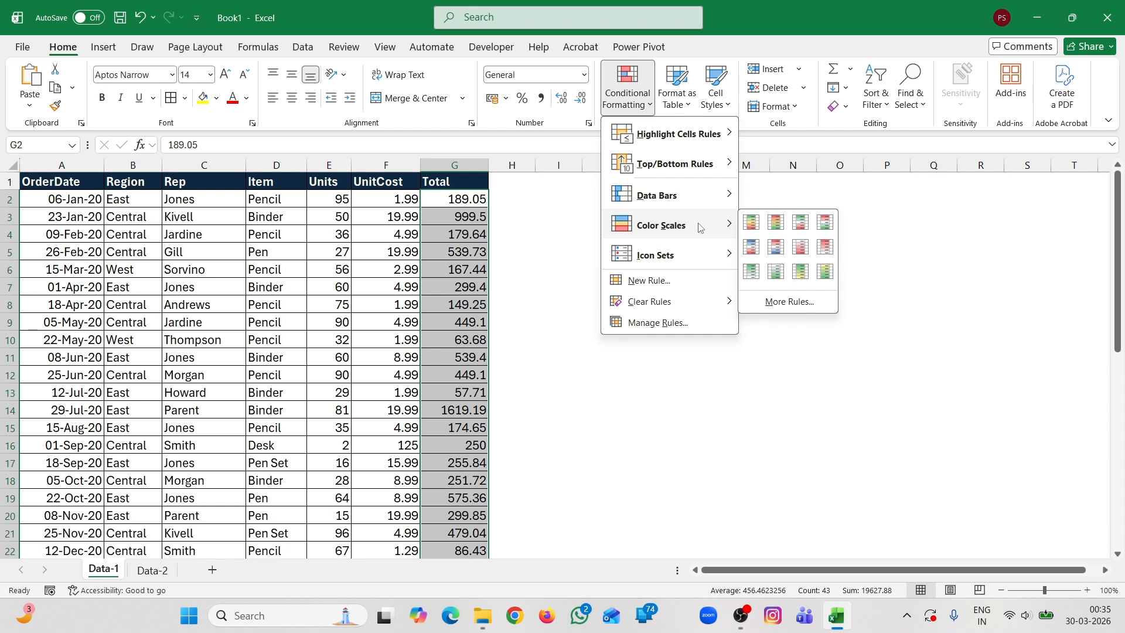
click(752, 221)
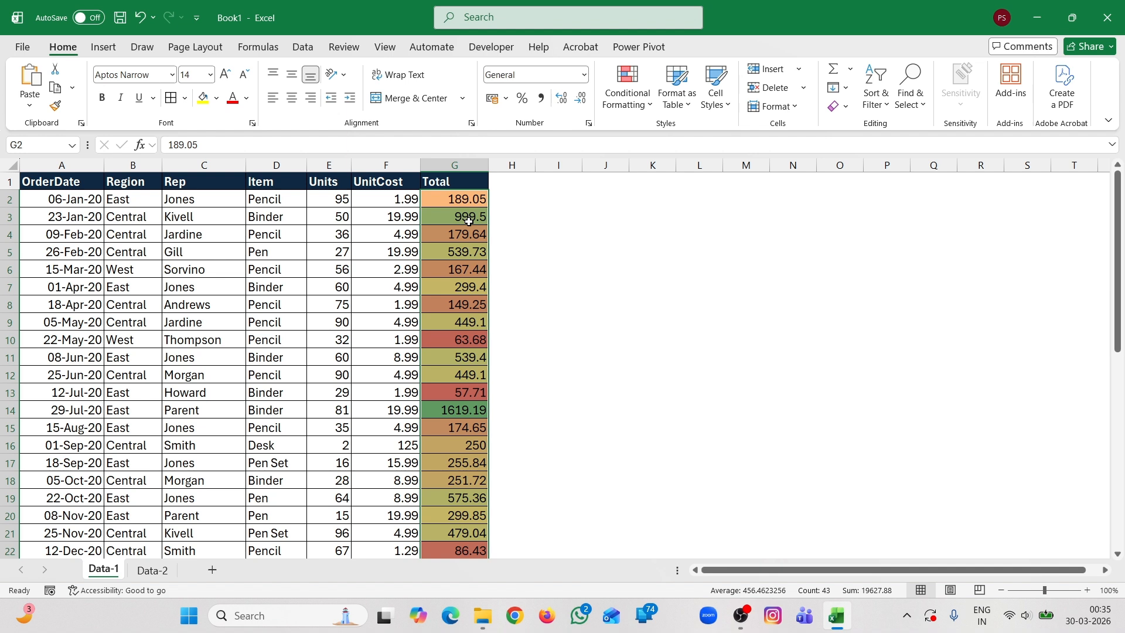
click(445, 411)
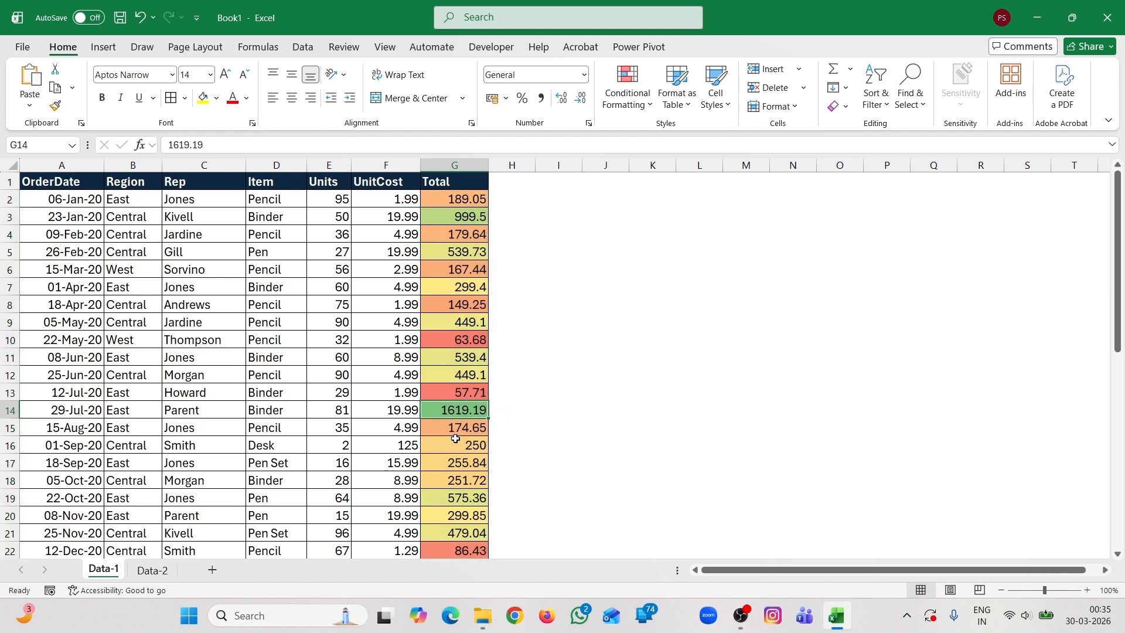
scroll(463, 476, down, 4)
scroll(464, 430, up, 4)
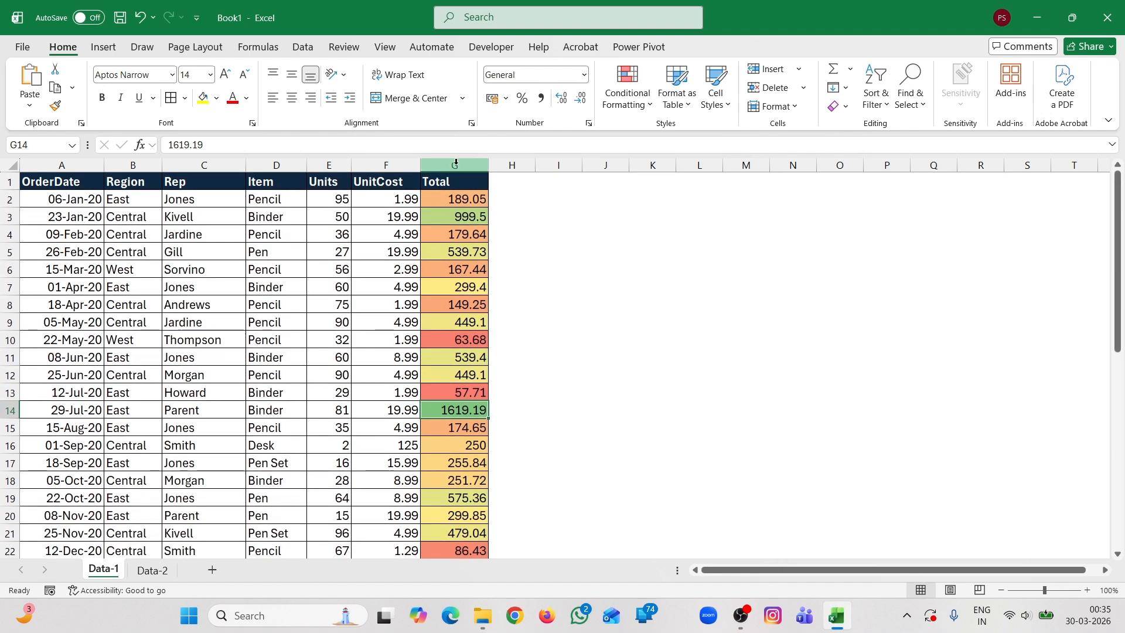
- Clear the color scale rule from the whole Total column
click(456, 164)
click(627, 87)
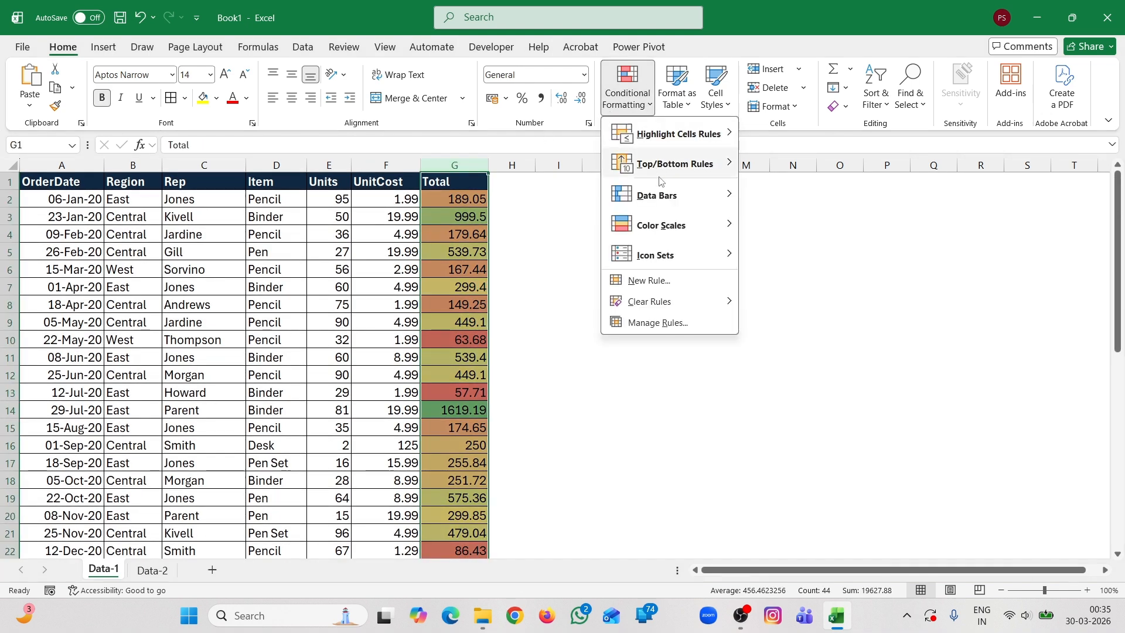
mouse_move(678, 302)
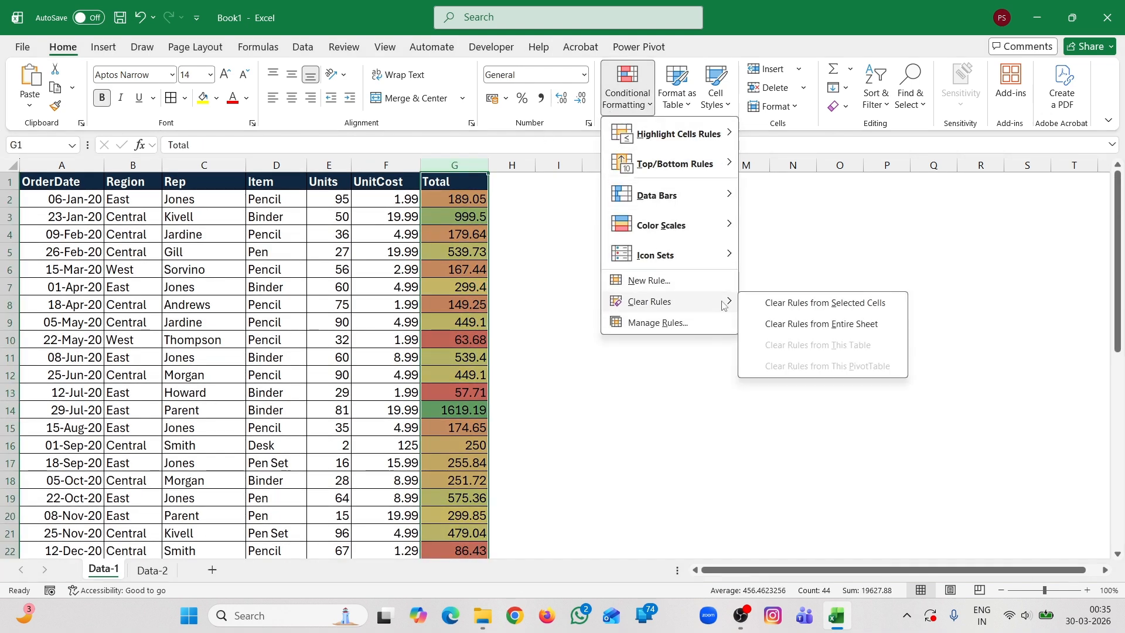
click(785, 304)
- View the custom color scale rule options for the Total column and close them without applying a rule
click(639, 100)
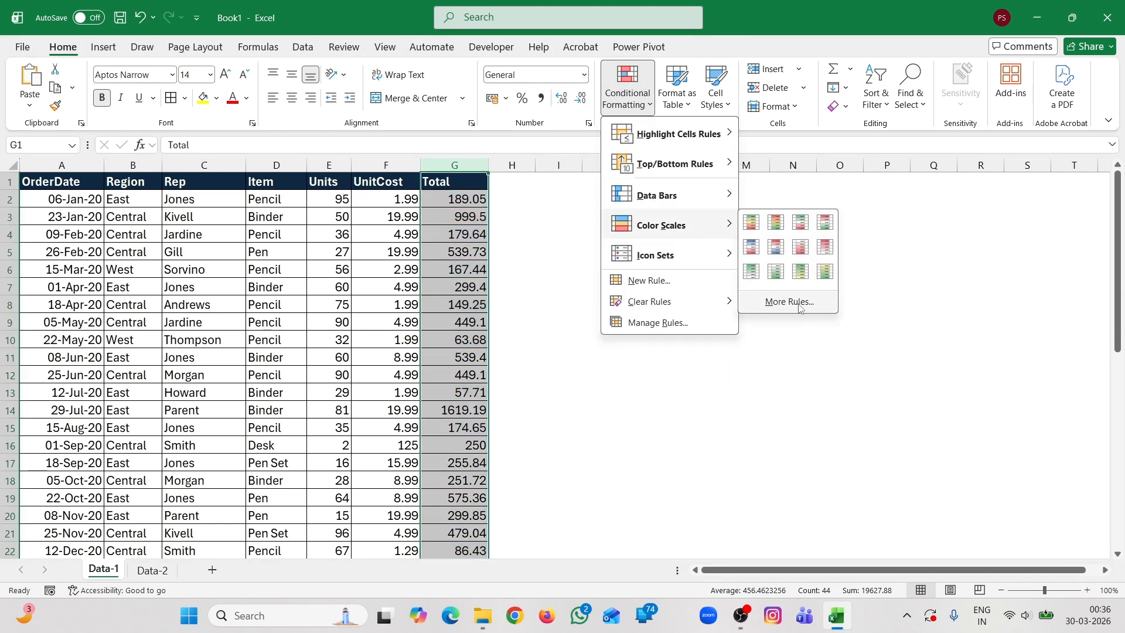
click(788, 303)
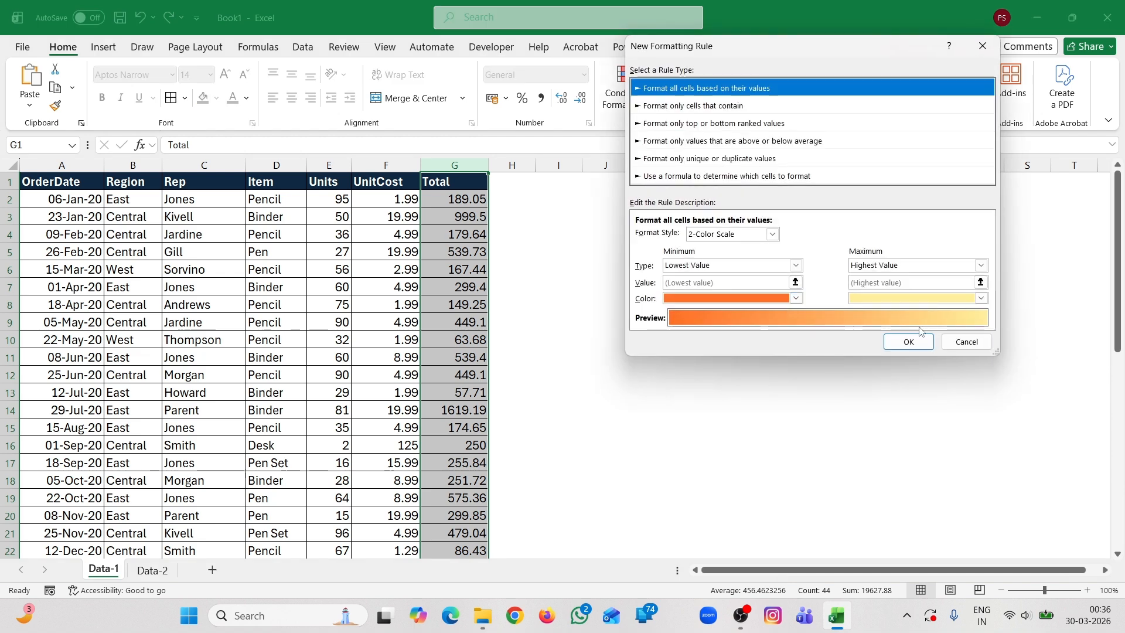
click(963, 343)
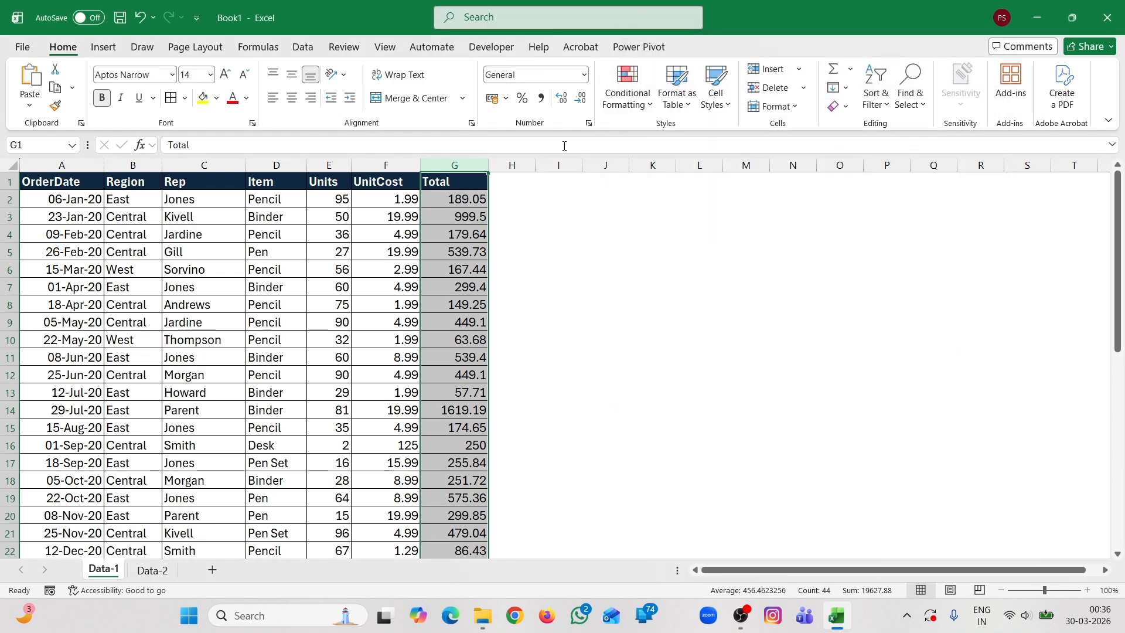
- Apply a custom data bar rule to the Total column with Automatic minimum and maximum and a blue Solid Fill
click(620, 101)
mouse_move(692, 195)
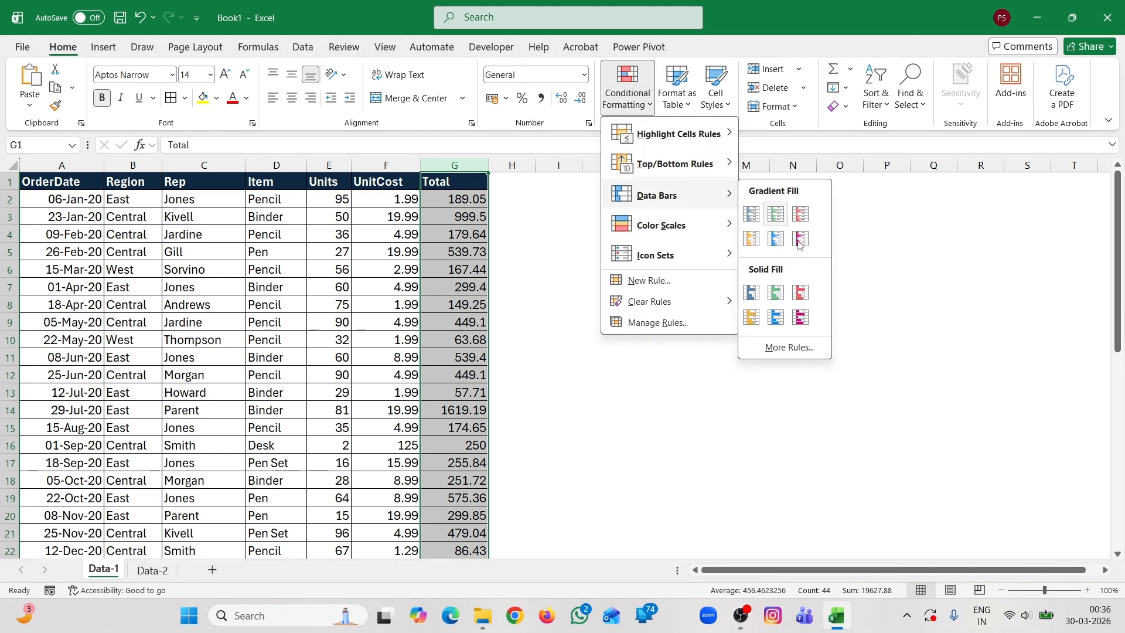
click(806, 351)
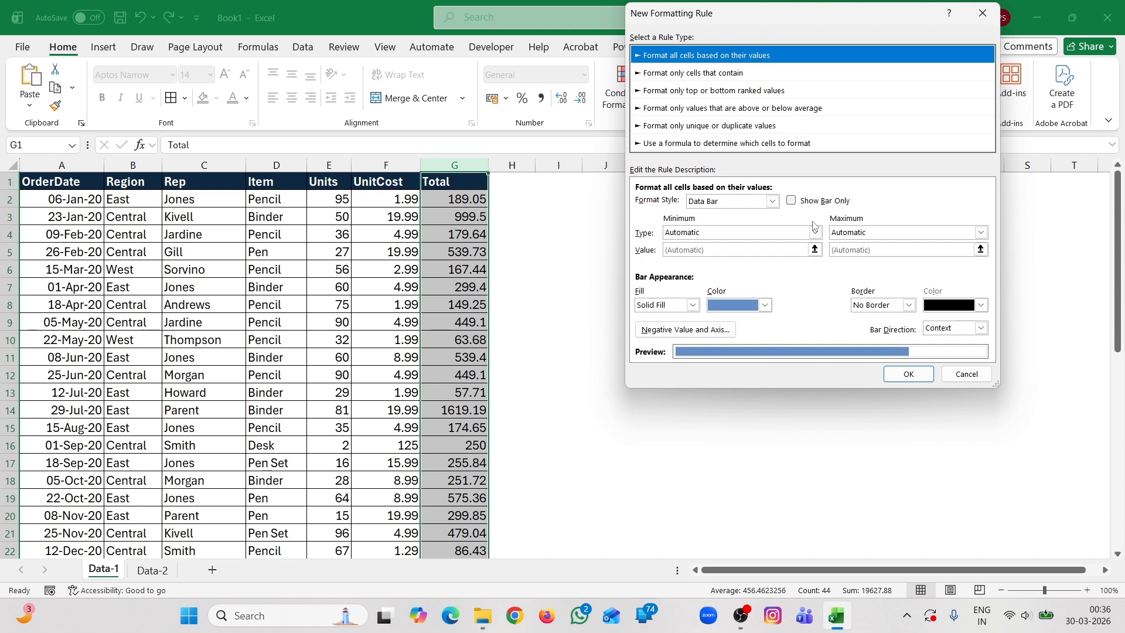
click(903, 369)
drag(517, 240, 459, 198)
click(460, 199)
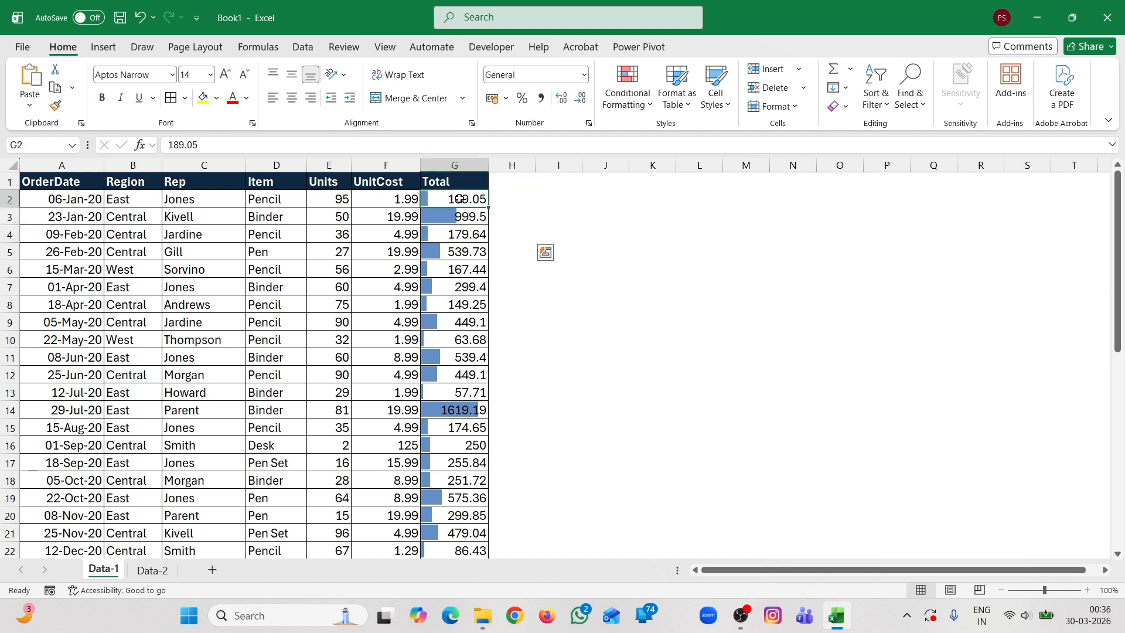
- Apply a data bar rule with Show Bar Only and a blue Solid Fill to the whole Total column
click(455, 165)
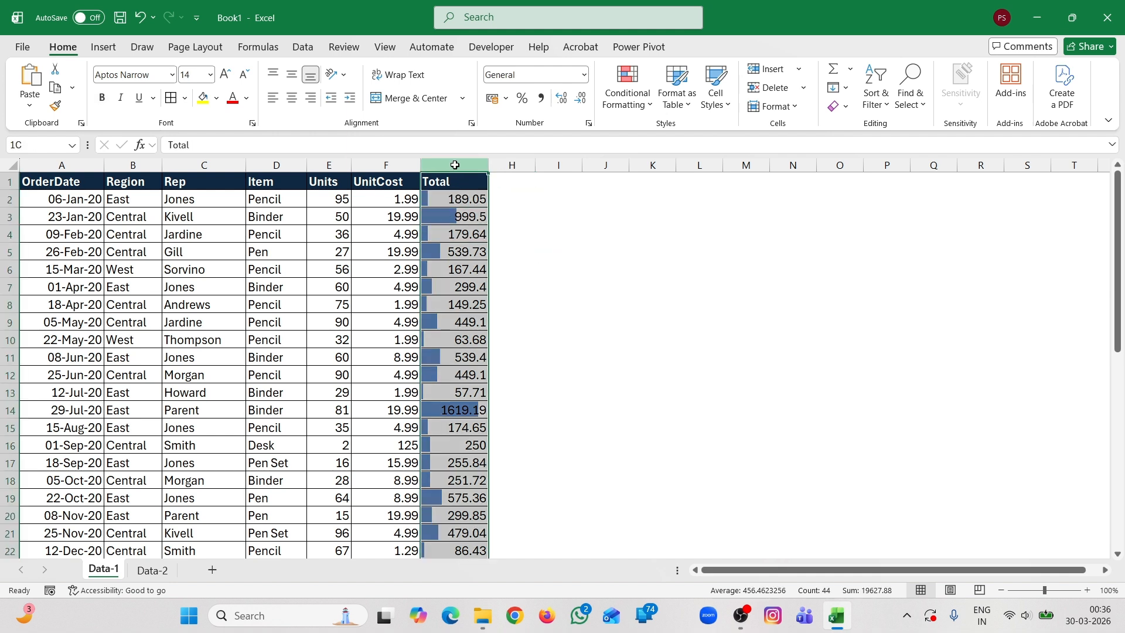
click(636, 112)
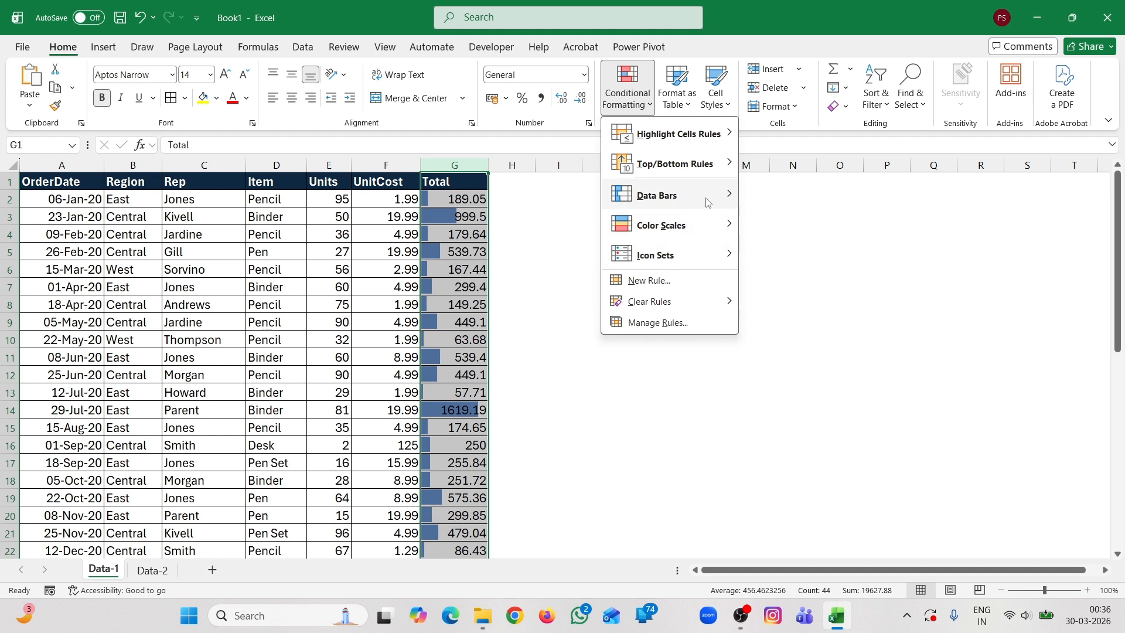
mouse_move(707, 203)
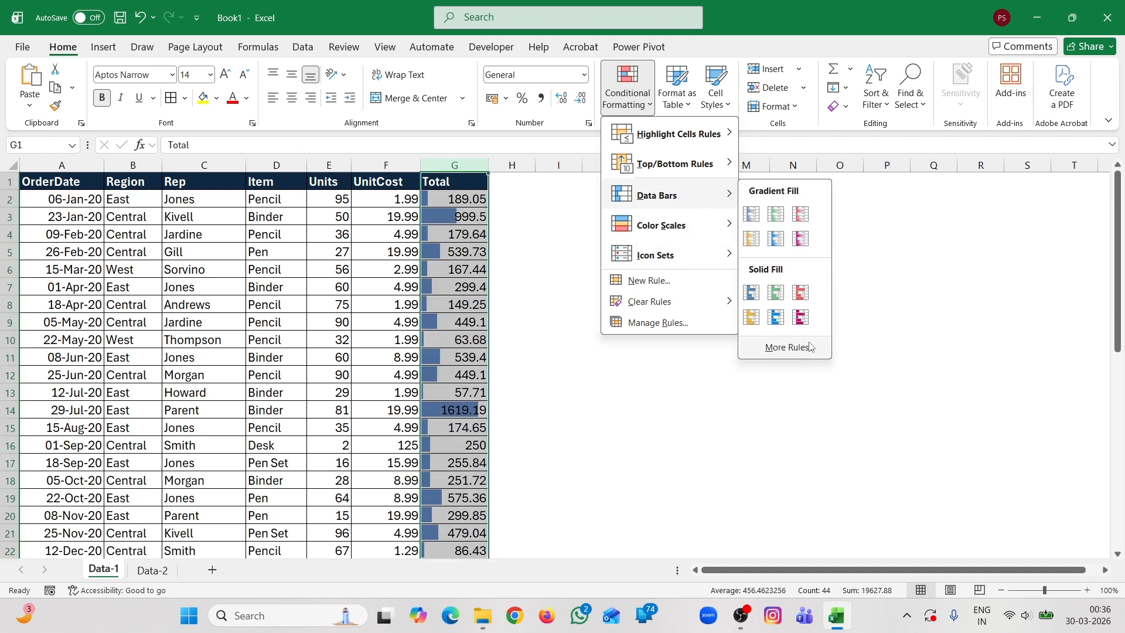
click(786, 347)
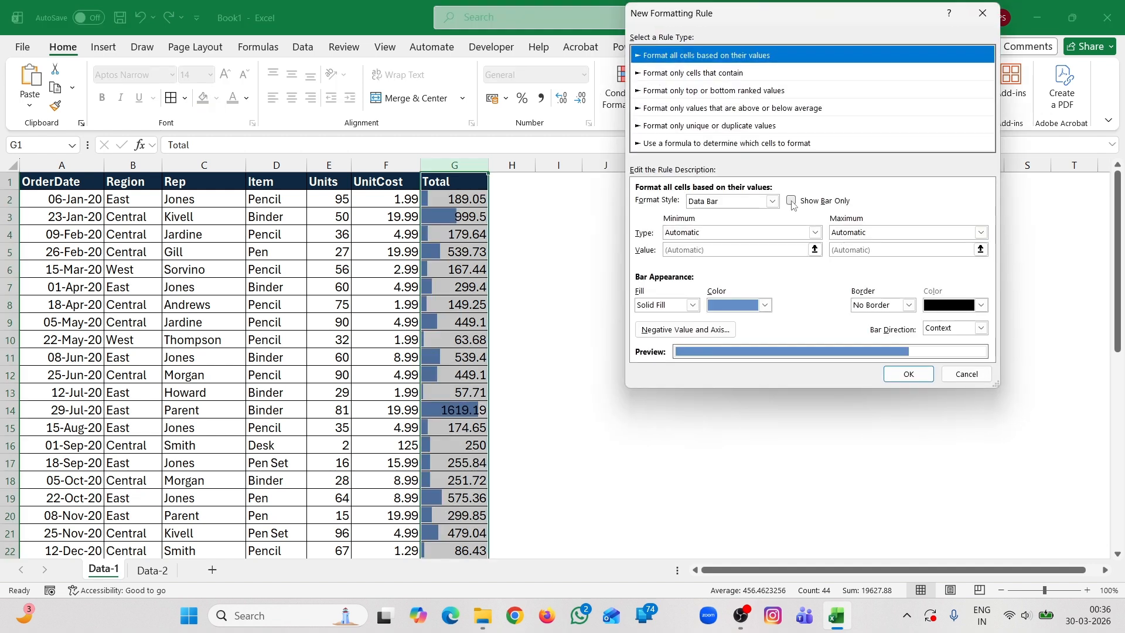
click(791, 201)
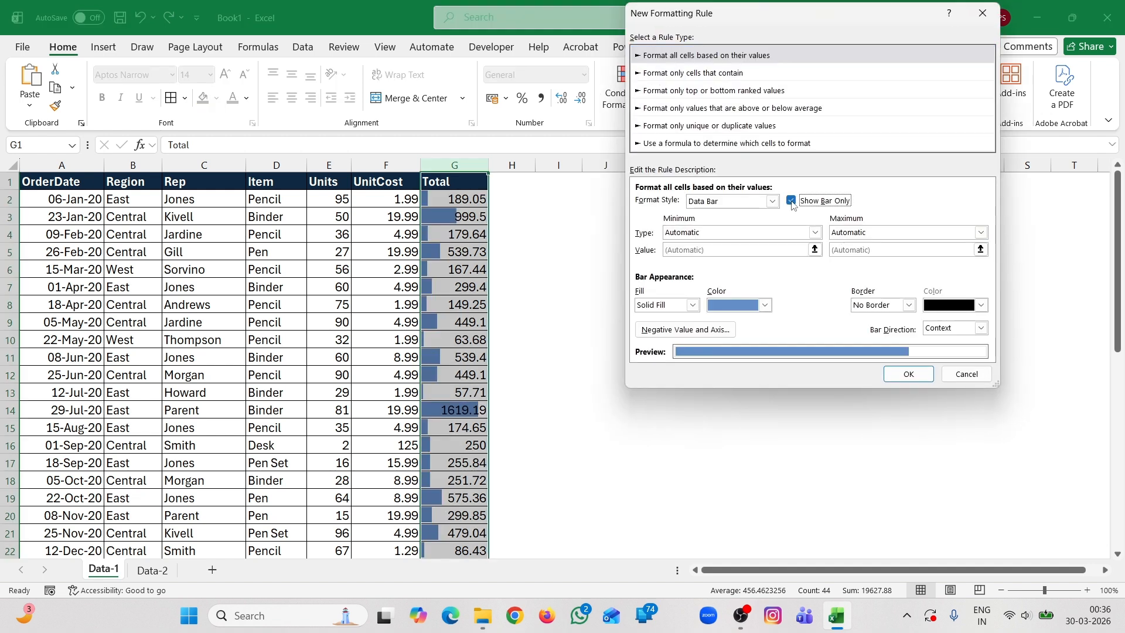
click(908, 375)
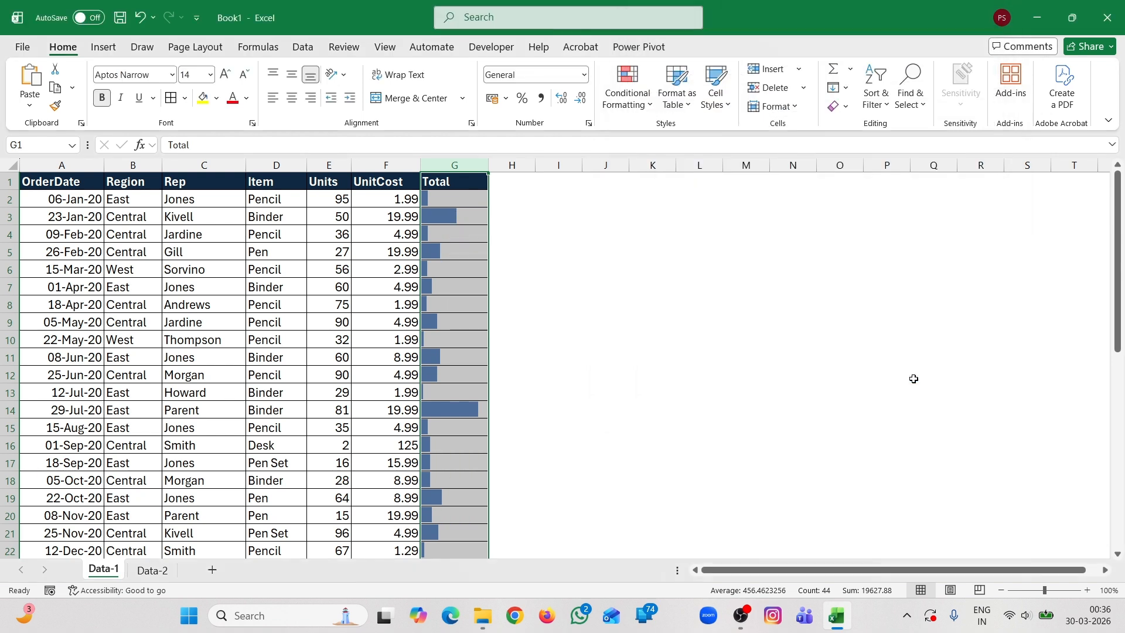
click(528, 246)
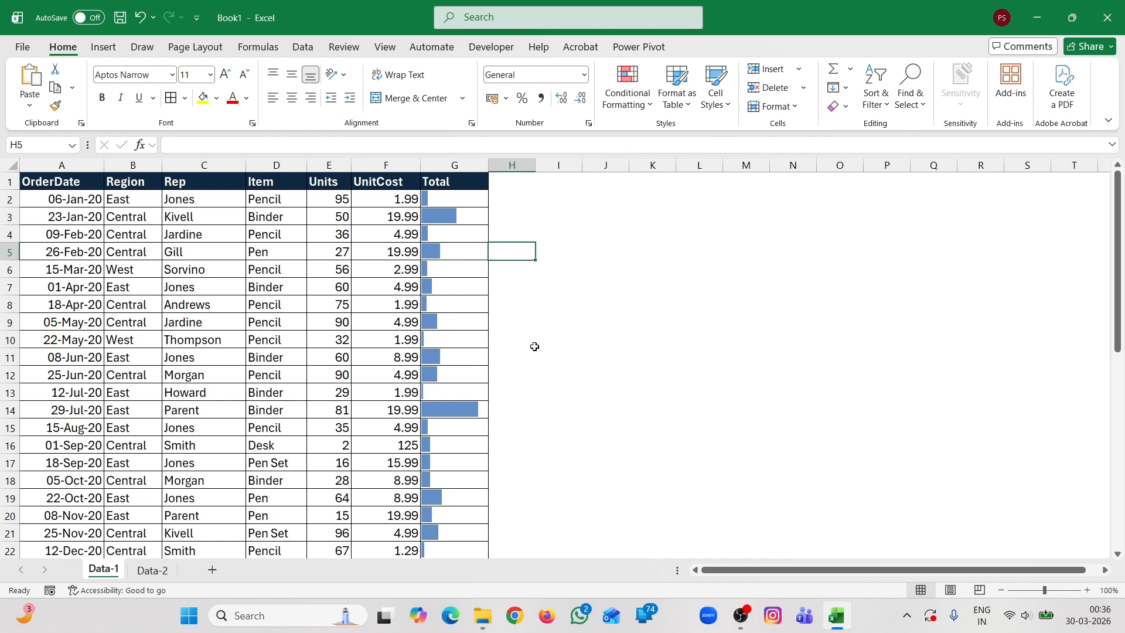
- Clear the conditional formatting rules from the whole Total column
click(455, 164)
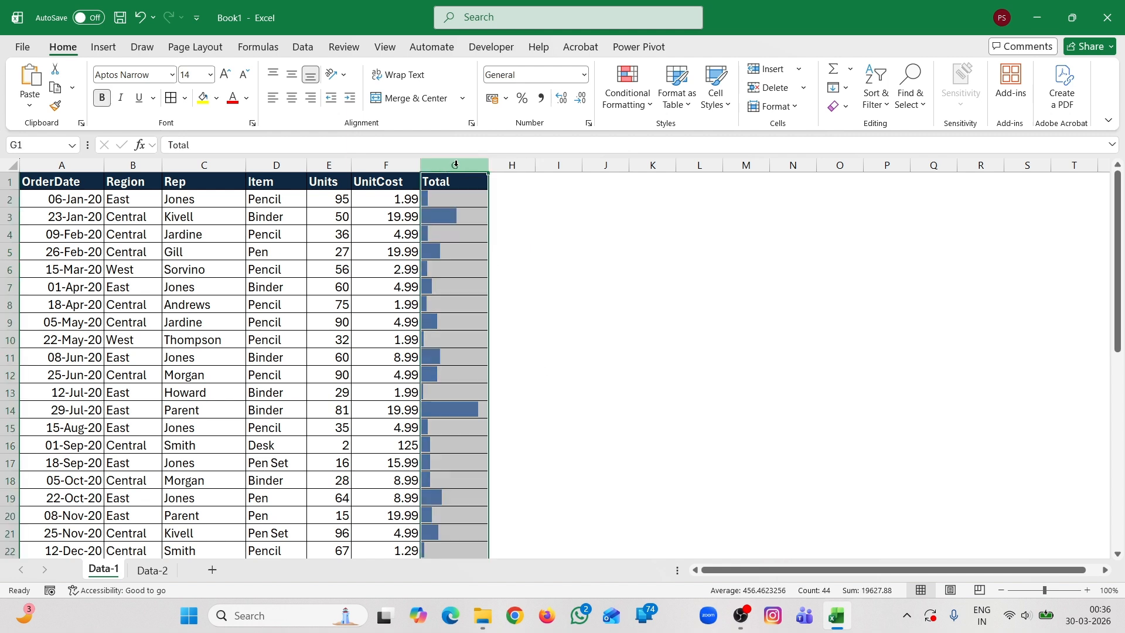
click(627, 97)
mouse_move(692, 305)
click(787, 305)
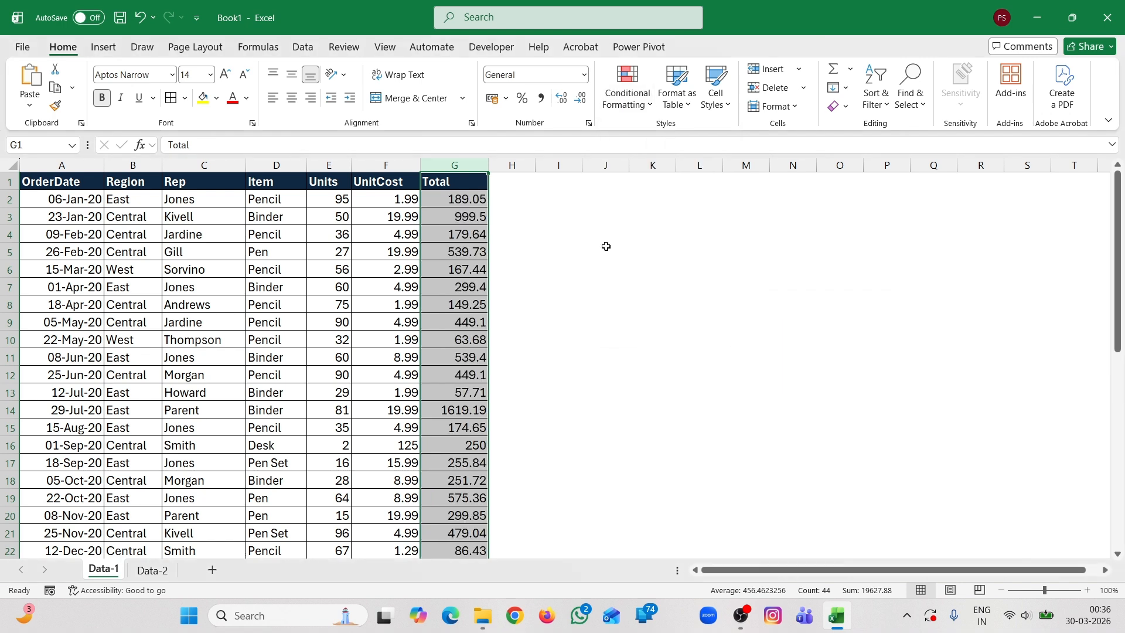
- Enter the formula =G2 in cell H2 to reference the first Total value
click(518, 195)
text(=G2)
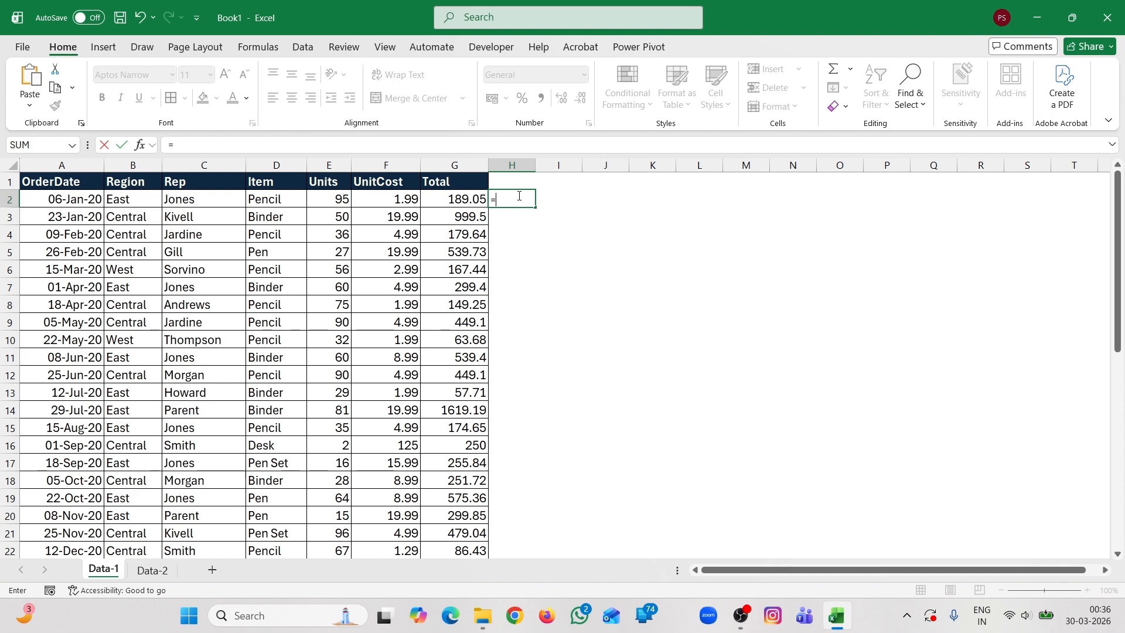
key(Return)
- Fill the H2 formula down column H through row 44, matching the last row of the Total data
key(Left)
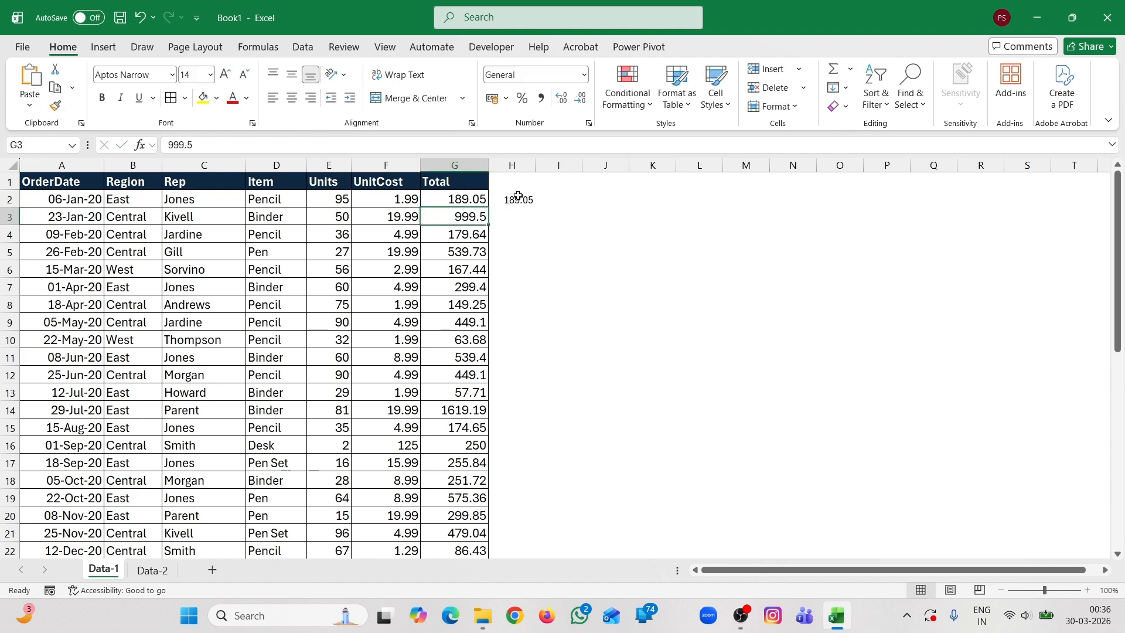
key(Up)
key(Up)
key(Down)
key(Down)
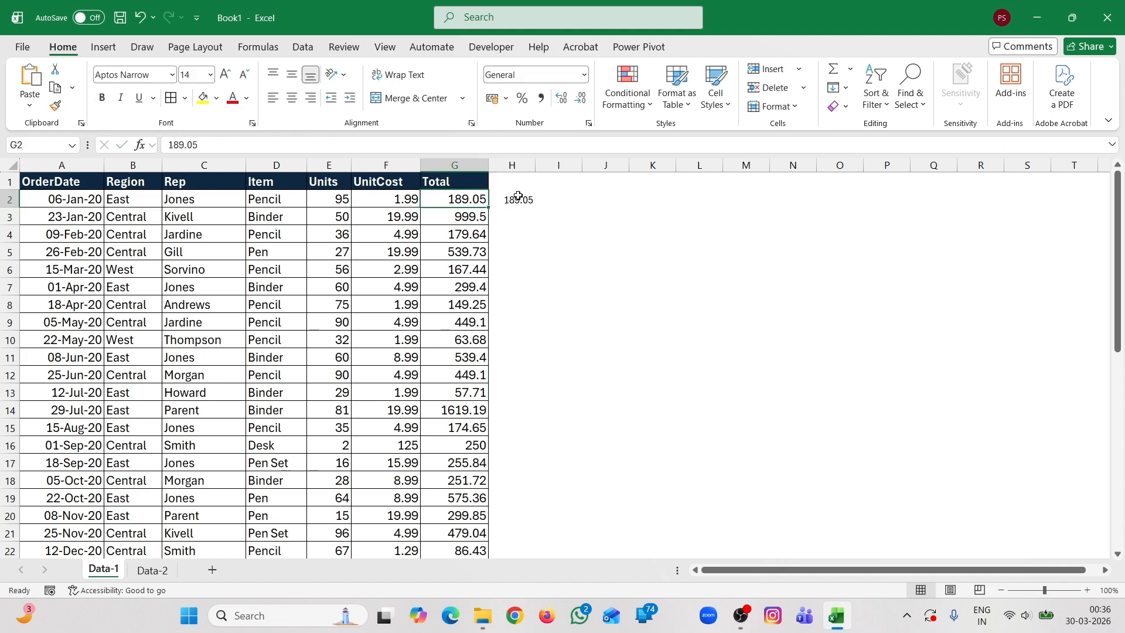
key(ctrl+Down)
key(Right)
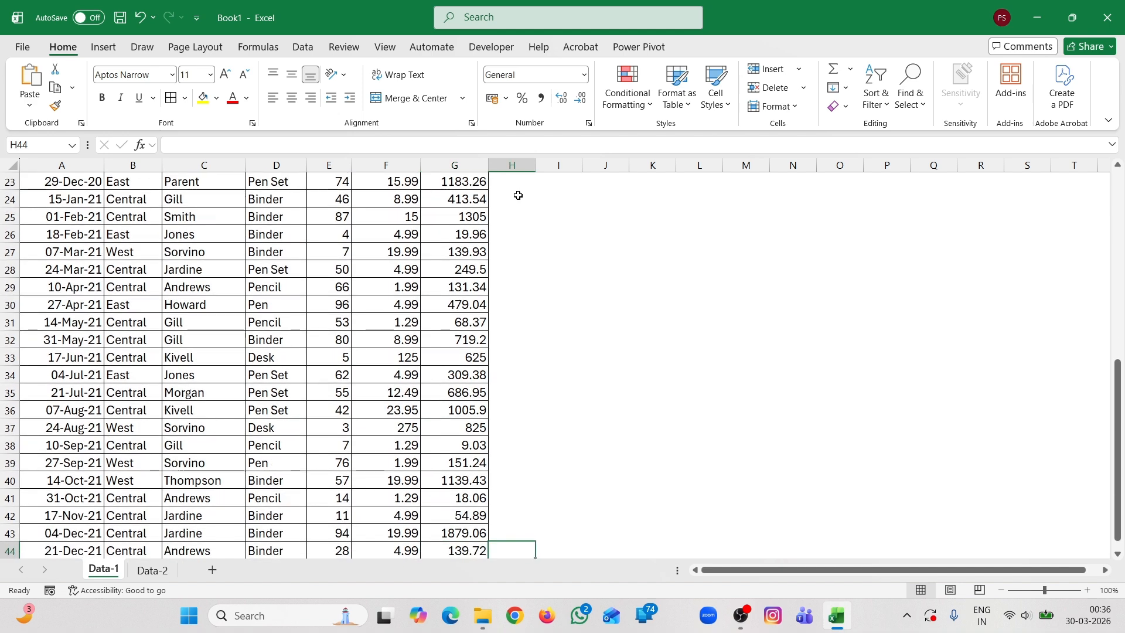
key(ctrl+shift+Up)
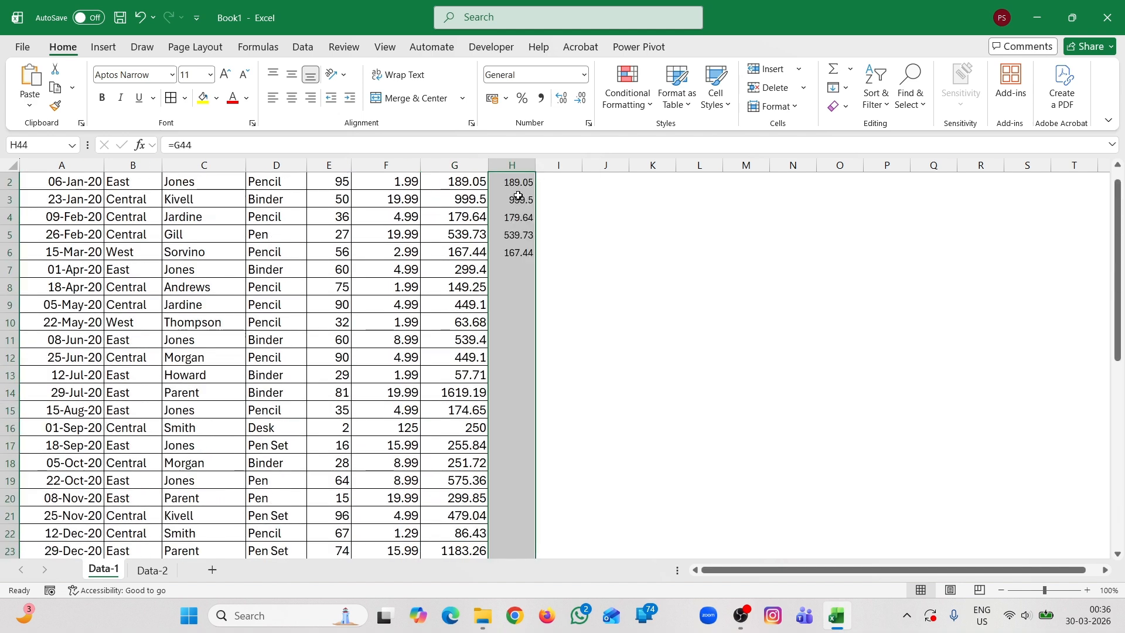
key(ctrl+d)
key(ctrl+Up)
key(Up)
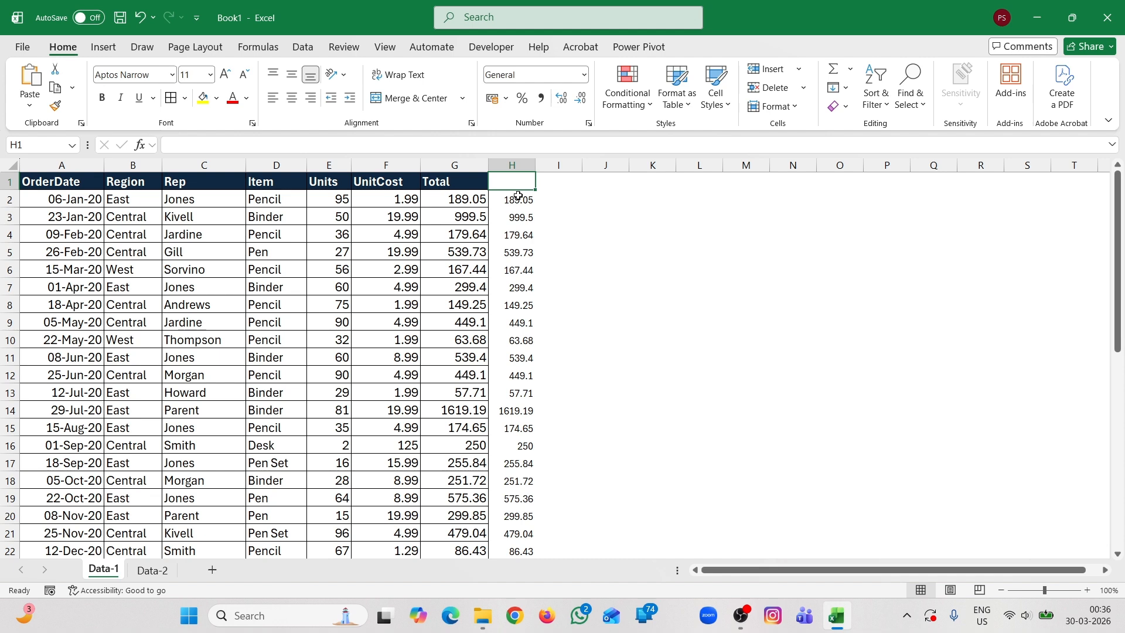
- Apply a custom data bar rule with Show Bar Only and a blue Solid Fill to the whole of column H
click(515, 160)
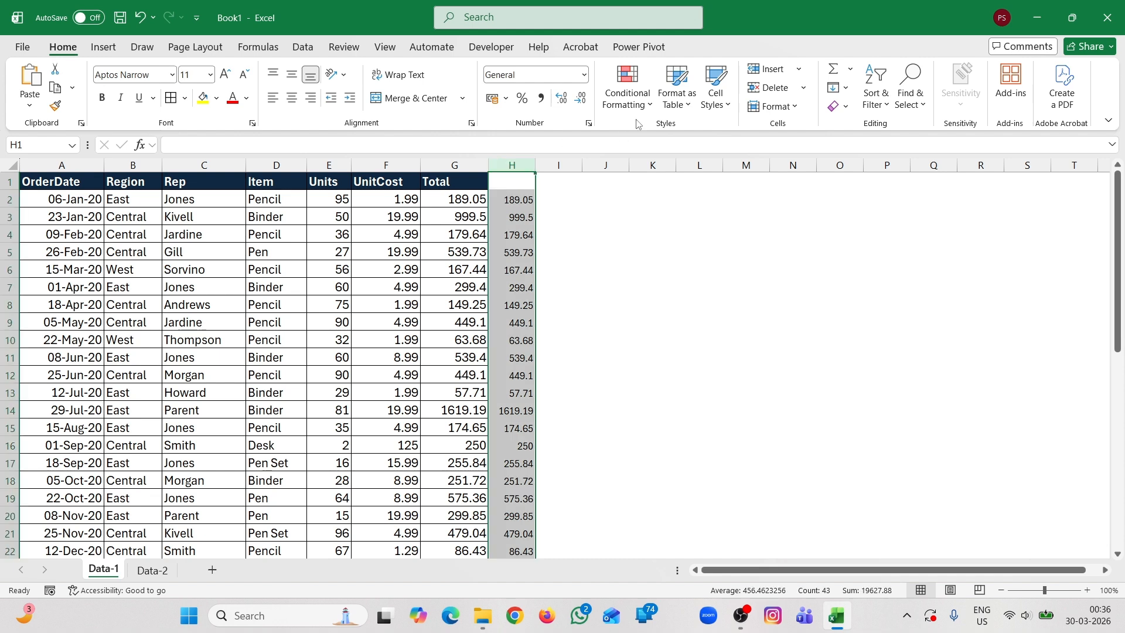
click(646, 104)
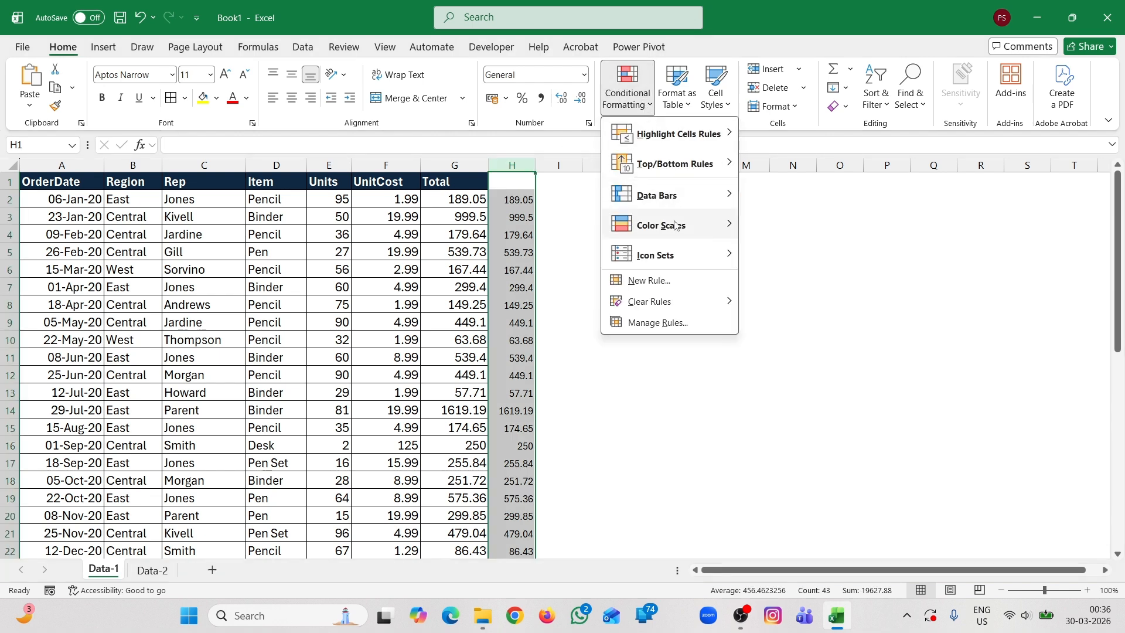
mouse_move(678, 229)
mouse_move(688, 199)
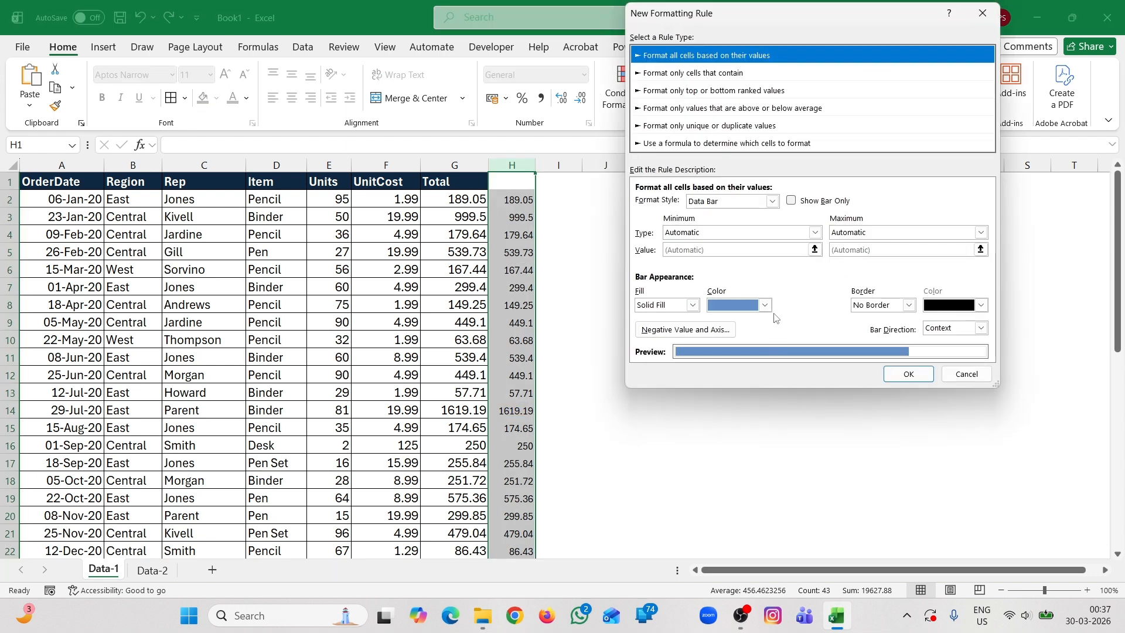
click(792, 201)
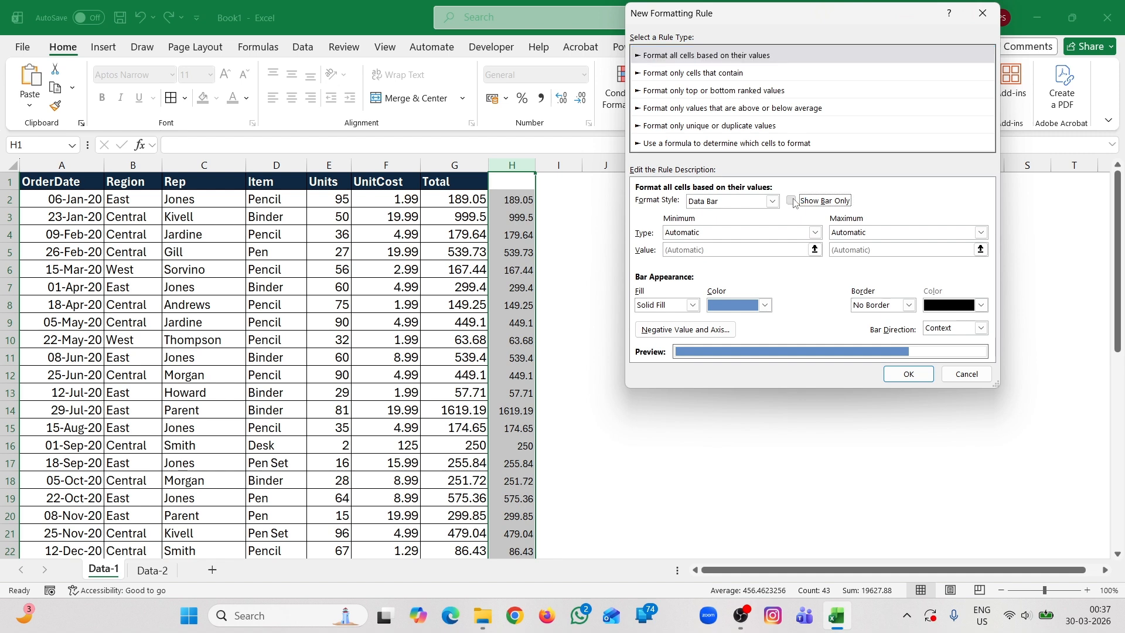
click(907, 374)
click(617, 249)
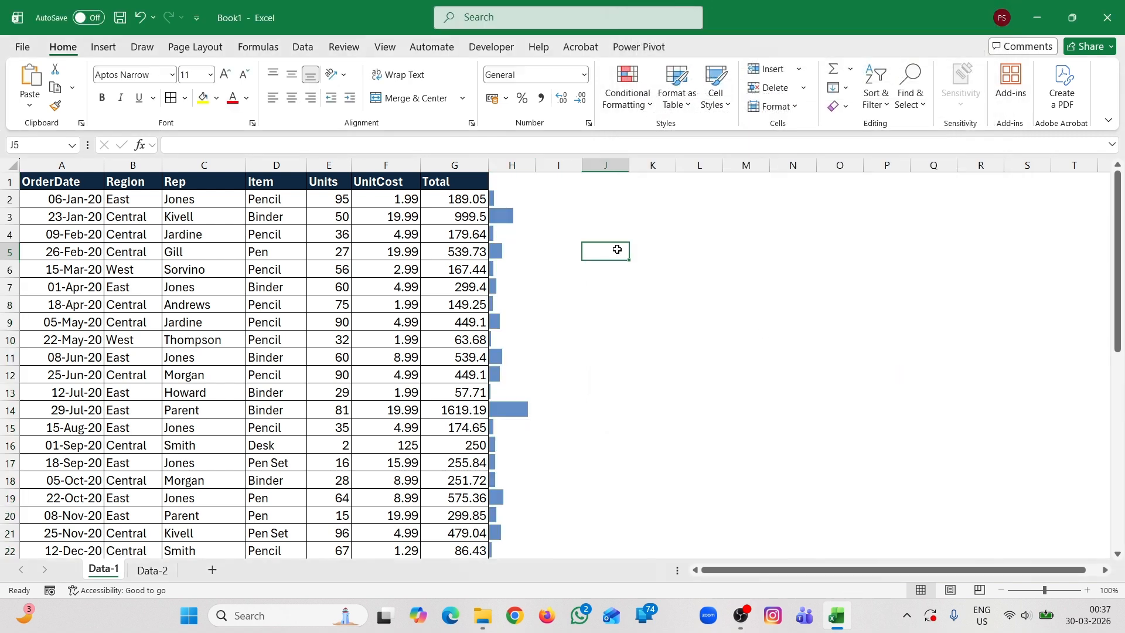
- Enter the header Analysis in H1 and autofit the width of column H
click(518, 182)
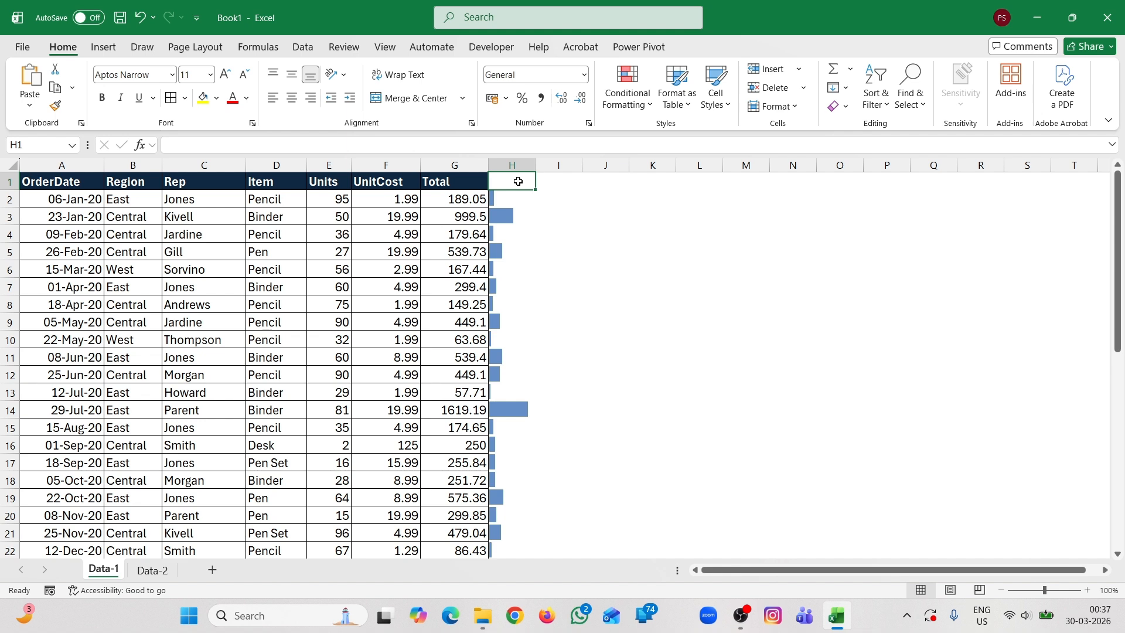
text(Analhy)
key(BackSpace)
key(BackSpace)
text(ysis)
key(Return)
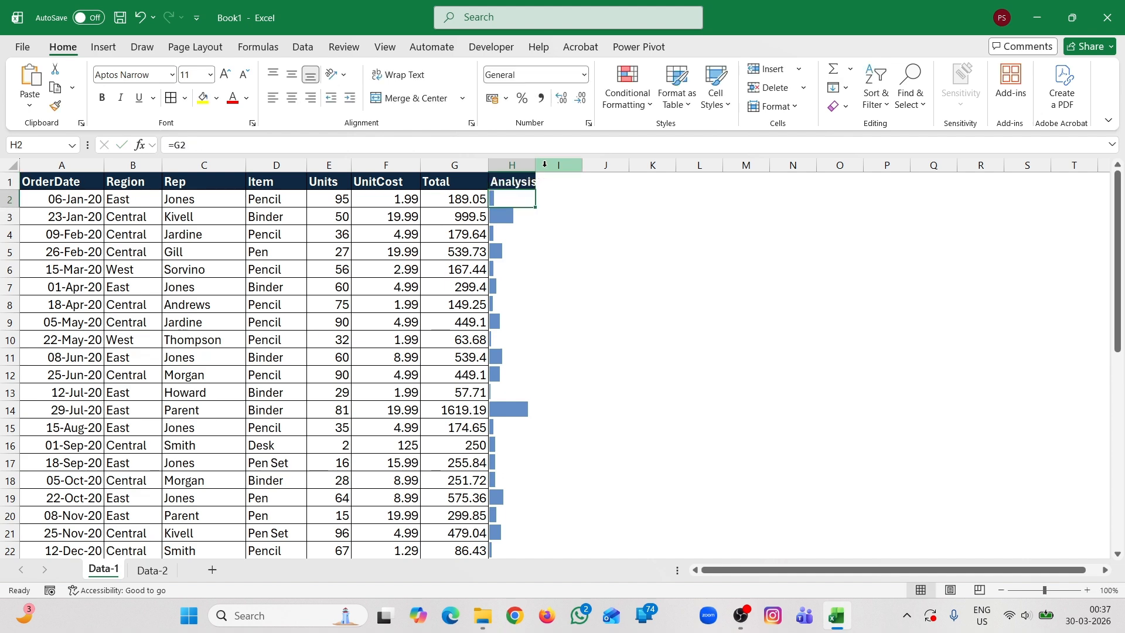
double_click(535, 165)
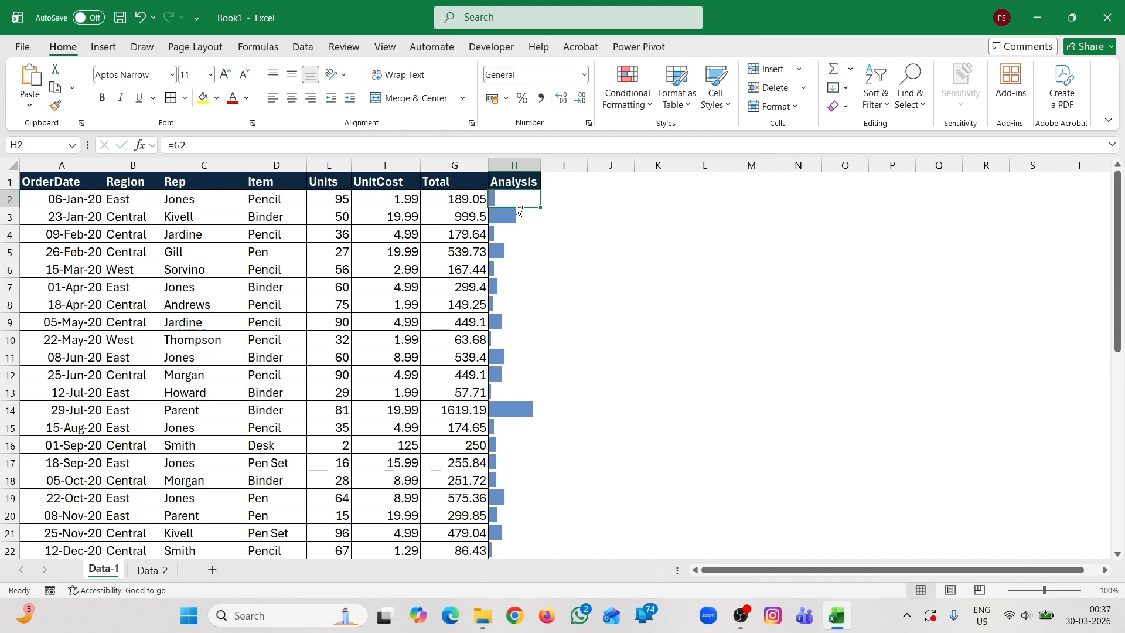
- Add borders to all the Analysis cells from H2 to H44
key(ctrl+shift+Down)
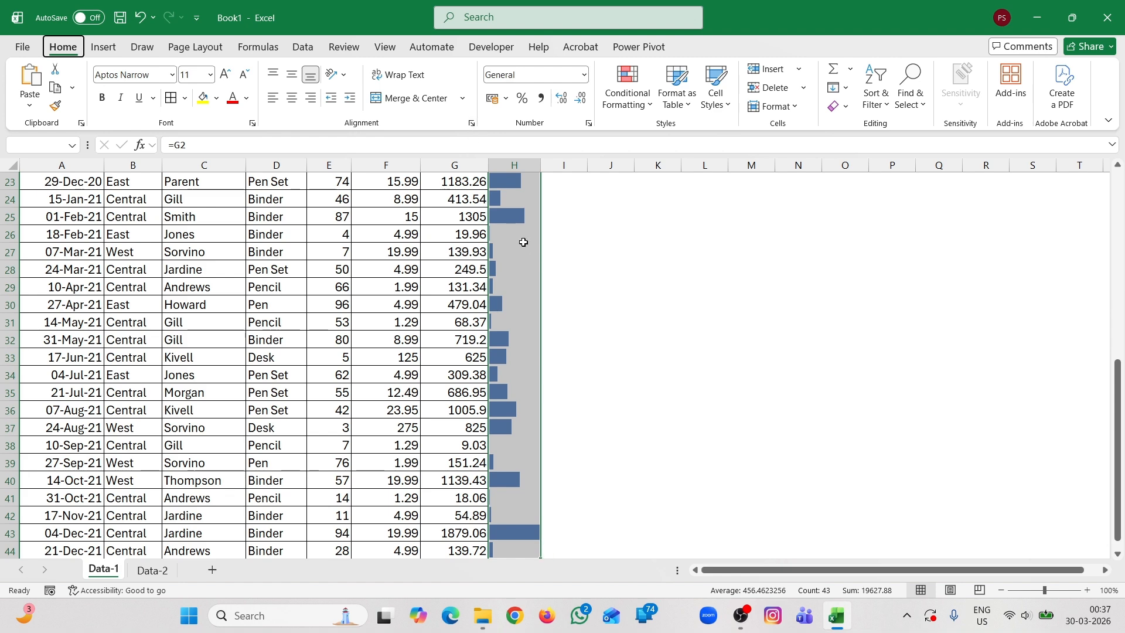
scroll(523, 242, up, 7)
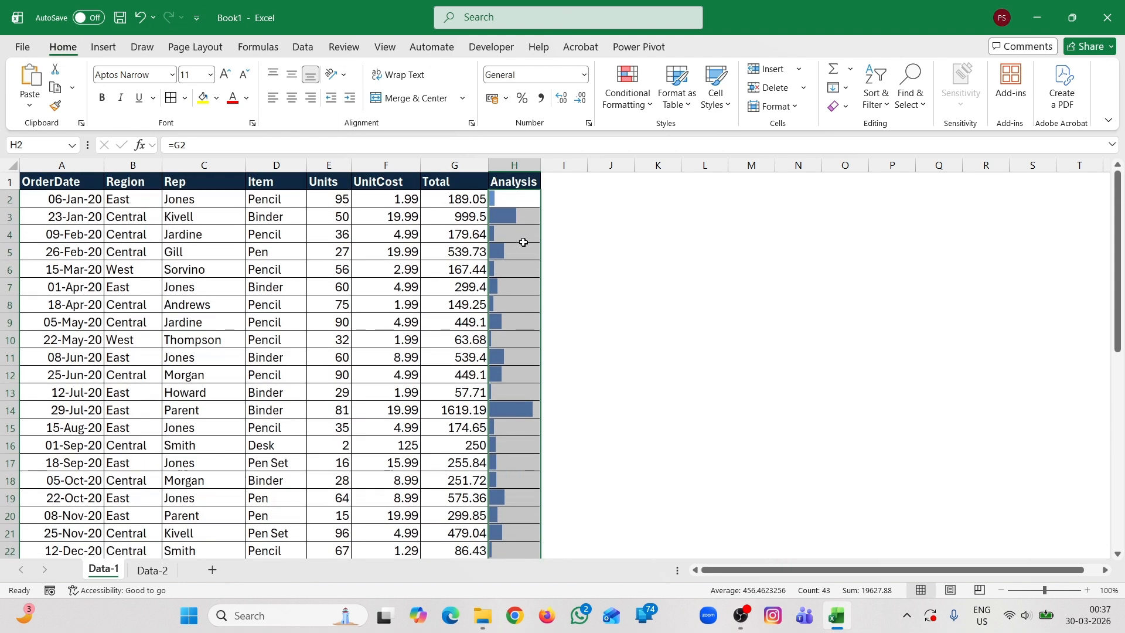
key(ctrl+q)
click(625, 223)
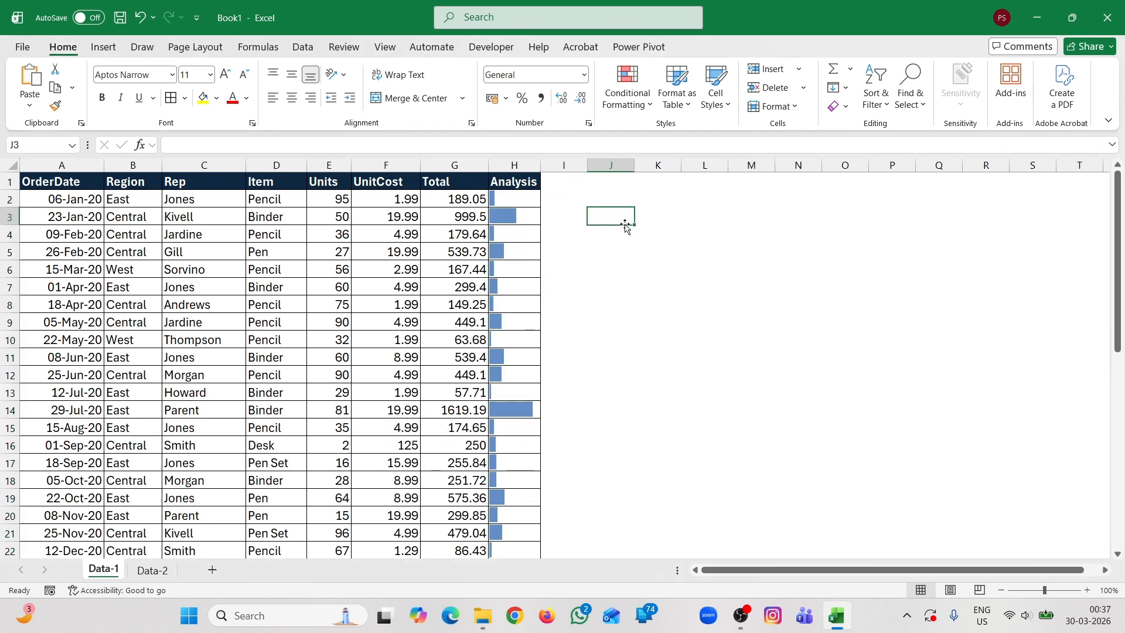
- Compare the formula behind the bar in H2 with the Total value in G2
click(511, 199)
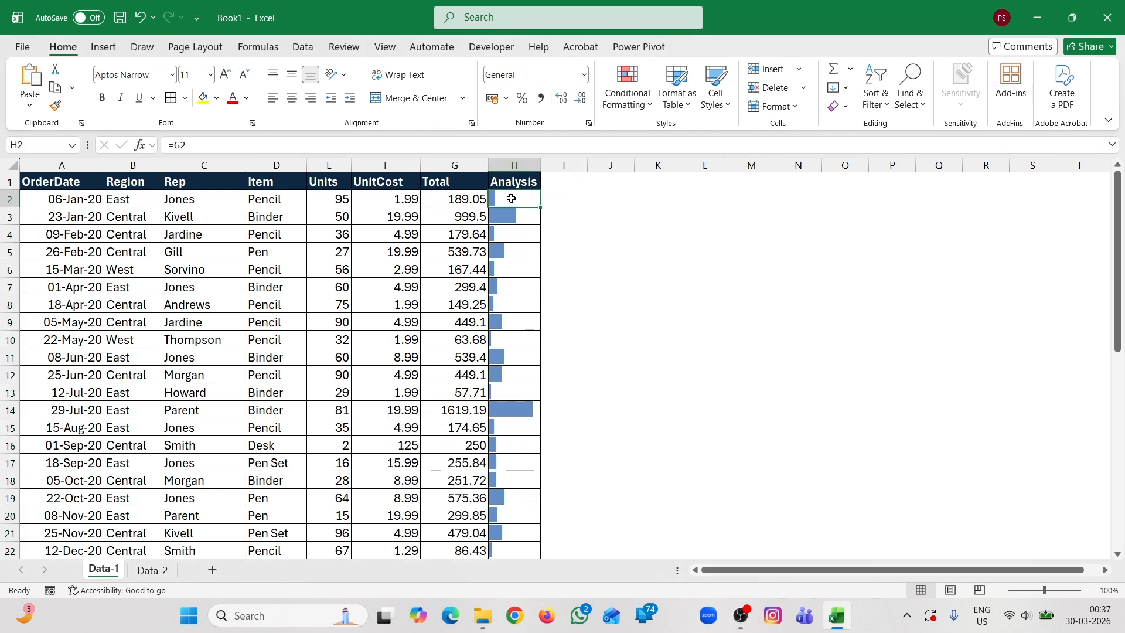
click(452, 199)
click(509, 197)
click(453, 199)
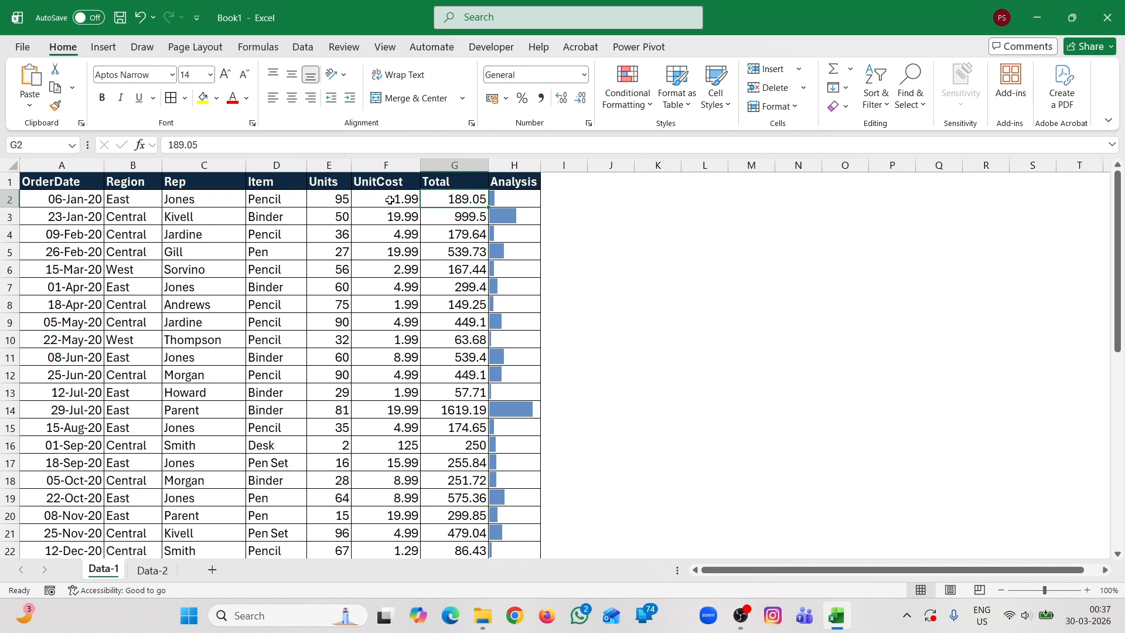
click(576, 198)
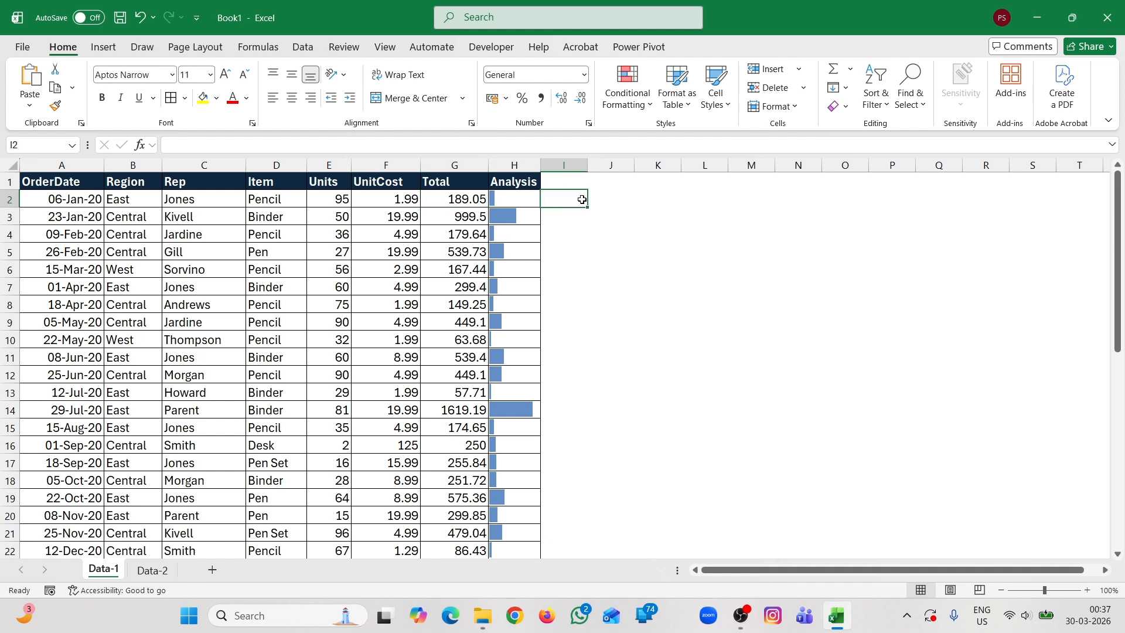
- Delete the entire Analysis column
click(509, 164)
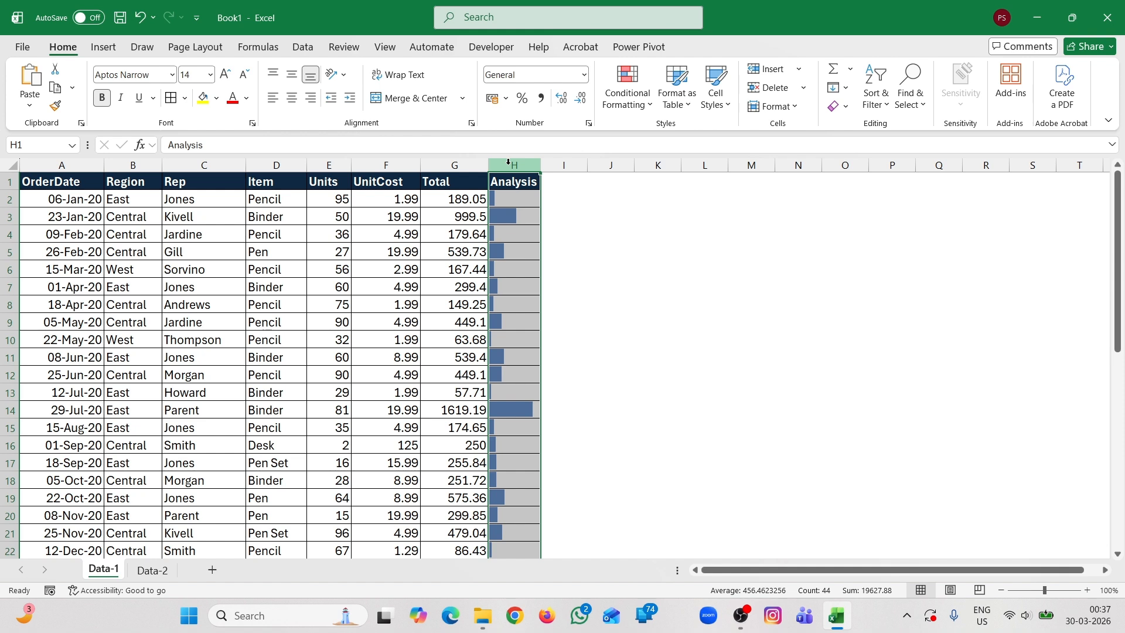
key(ctrl+minus)
click(574, 228)
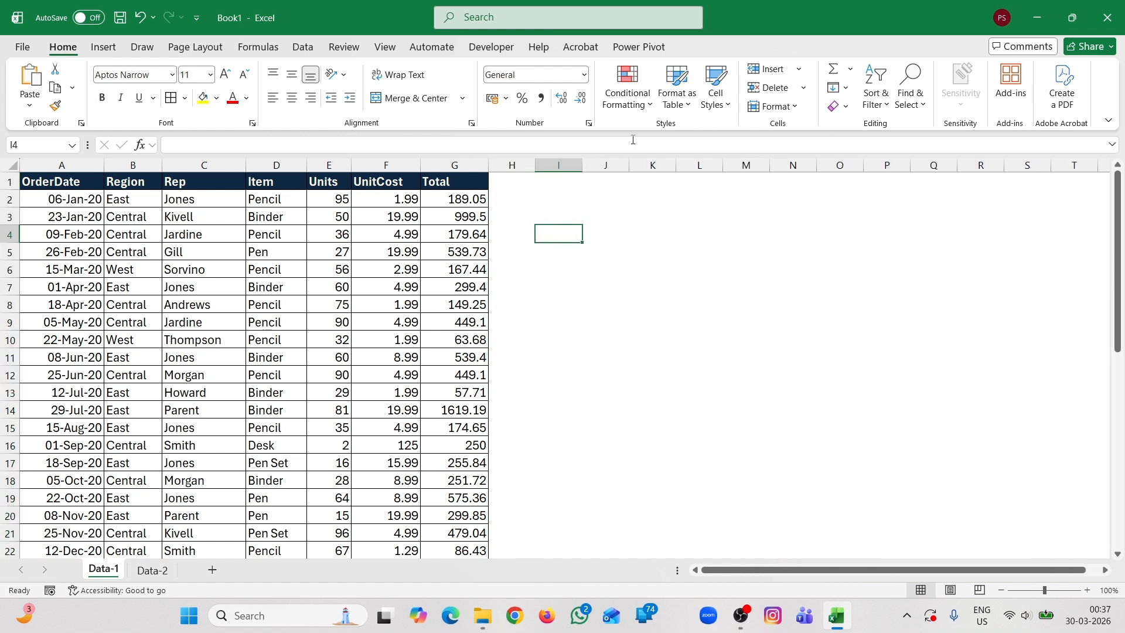
- View the available Icon Sets for conditional formatting and close the gallery without choosing one
click(647, 104)
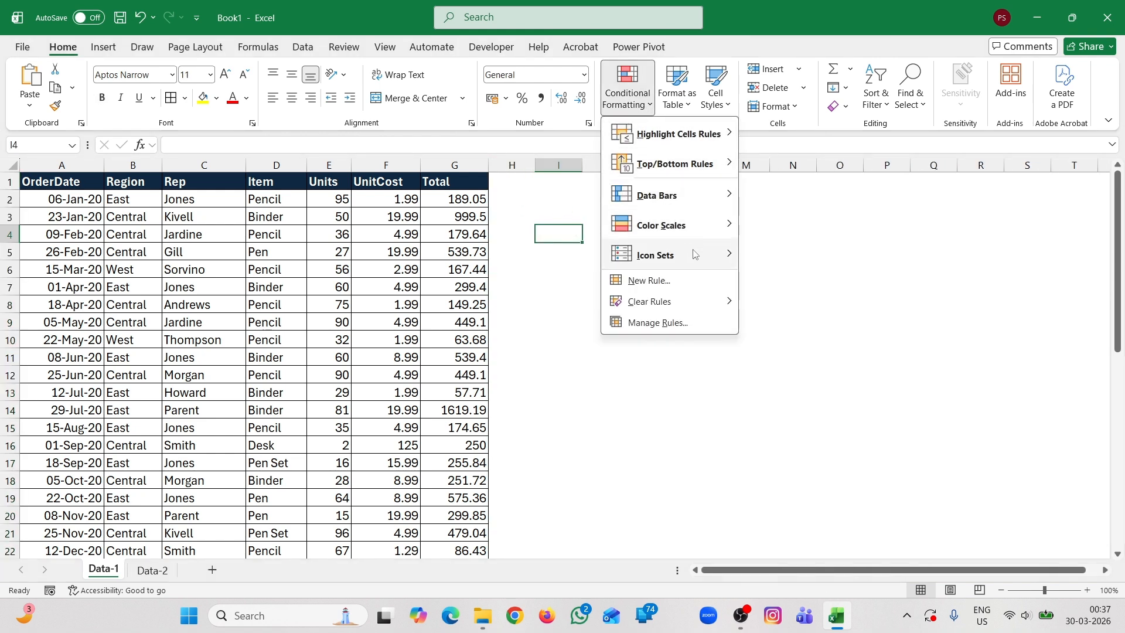
mouse_move(703, 257)
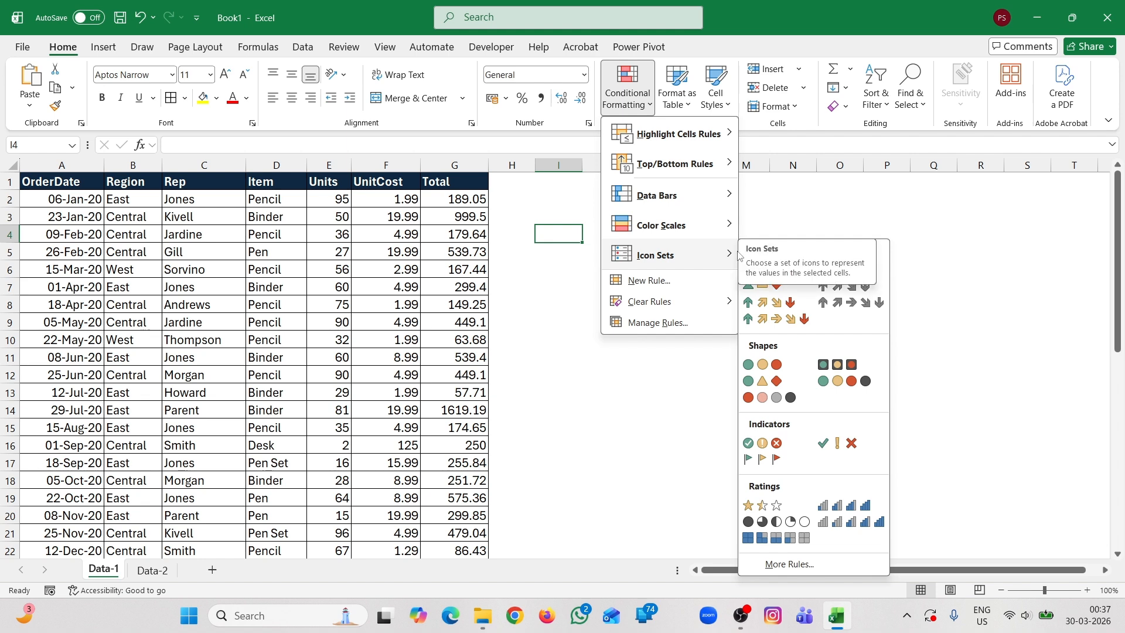
click(788, 199)
- Start a custom Icon Sets conditional formatting rule for the entire Total column
click(443, 200)
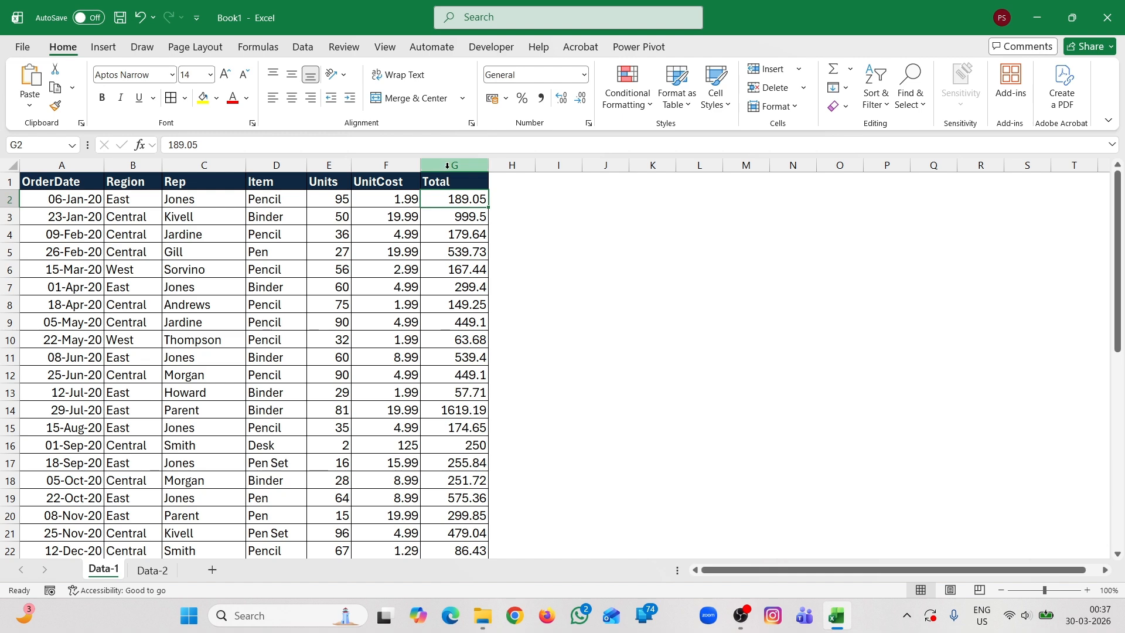
click(447, 165)
click(628, 97)
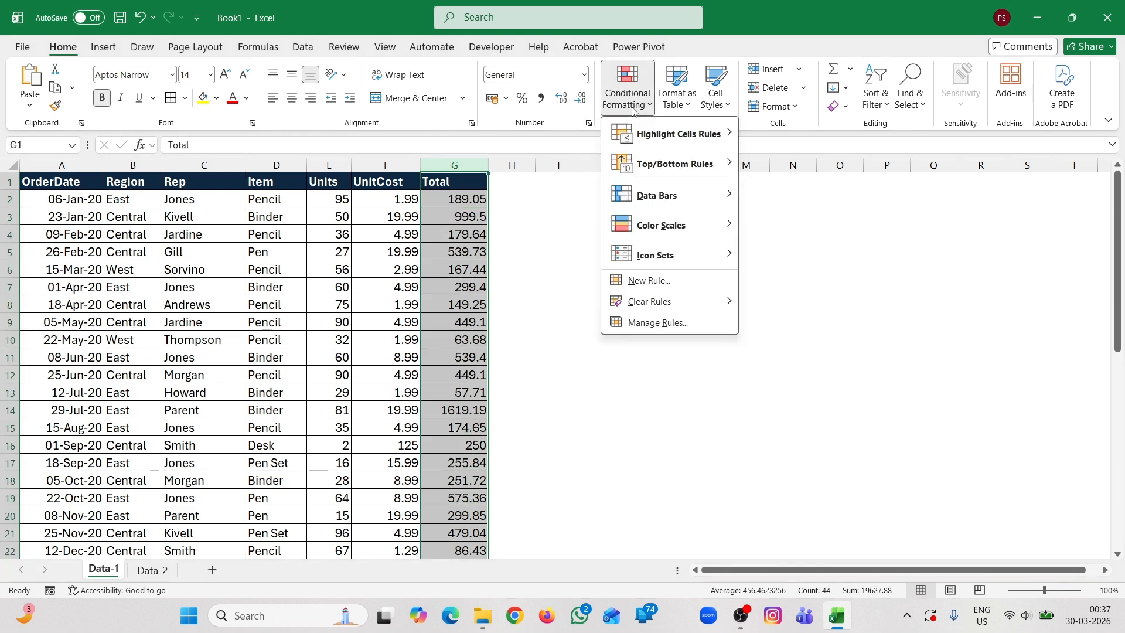
mouse_move(696, 236)
mouse_move(699, 258)
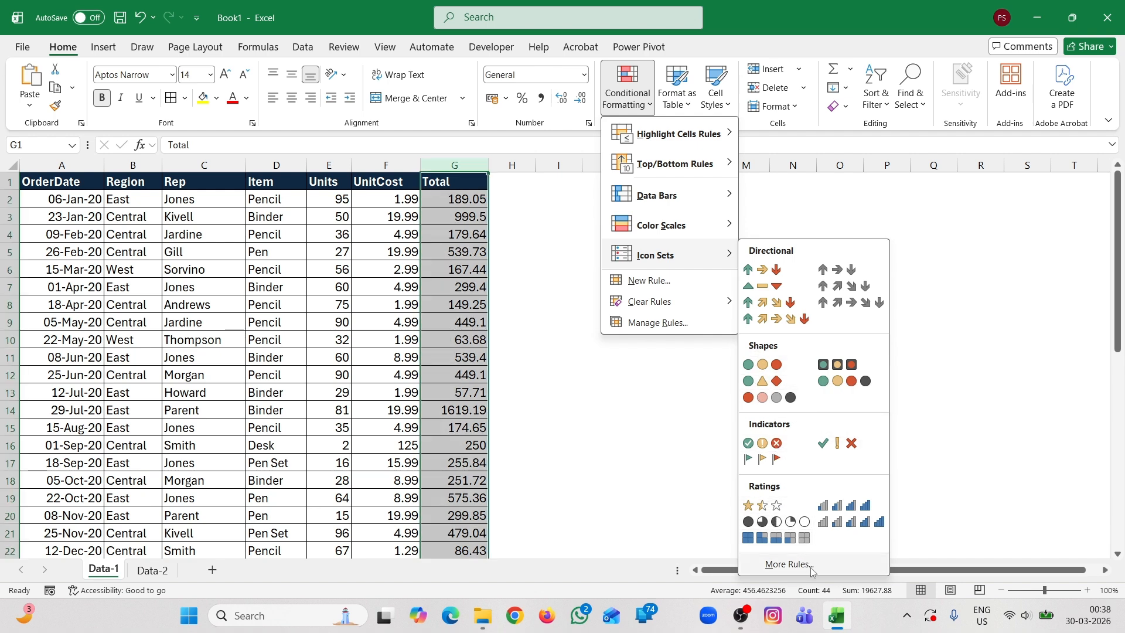
click(788, 564)
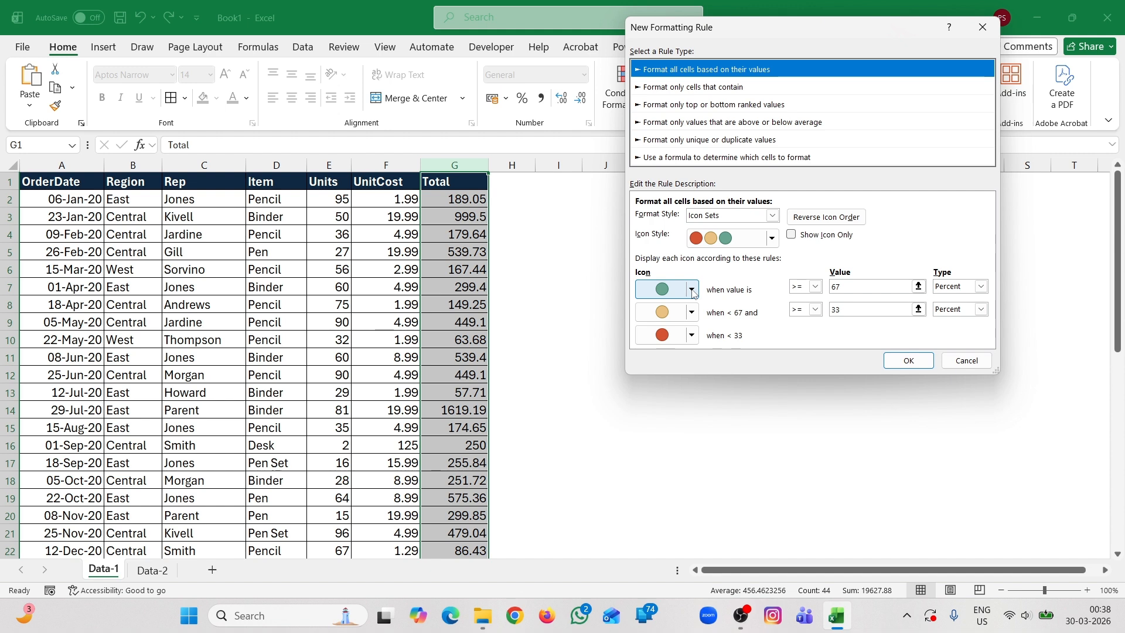
- Make the green circle's threshold a Number and set it to greater than or equal to 55
click(857, 286)
click(981, 287)
click(951, 299)
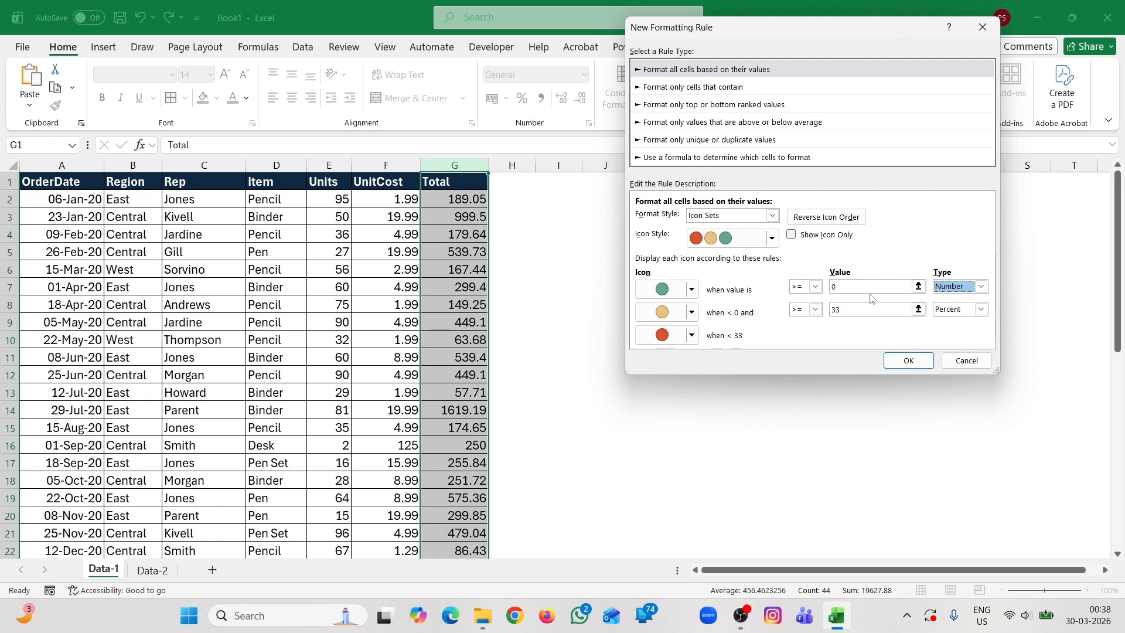
click(844, 287)
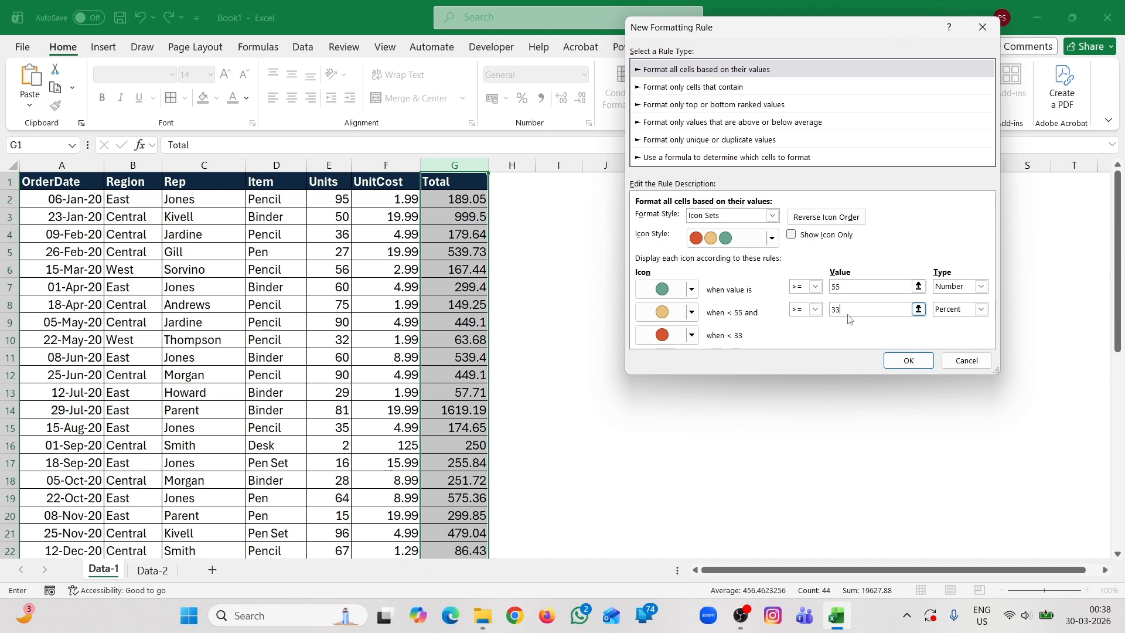
- Set the yellow circle's threshold to the Number 30 with >= and apply the icon rule to the Total column
key(BackSpace)
click(983, 311)
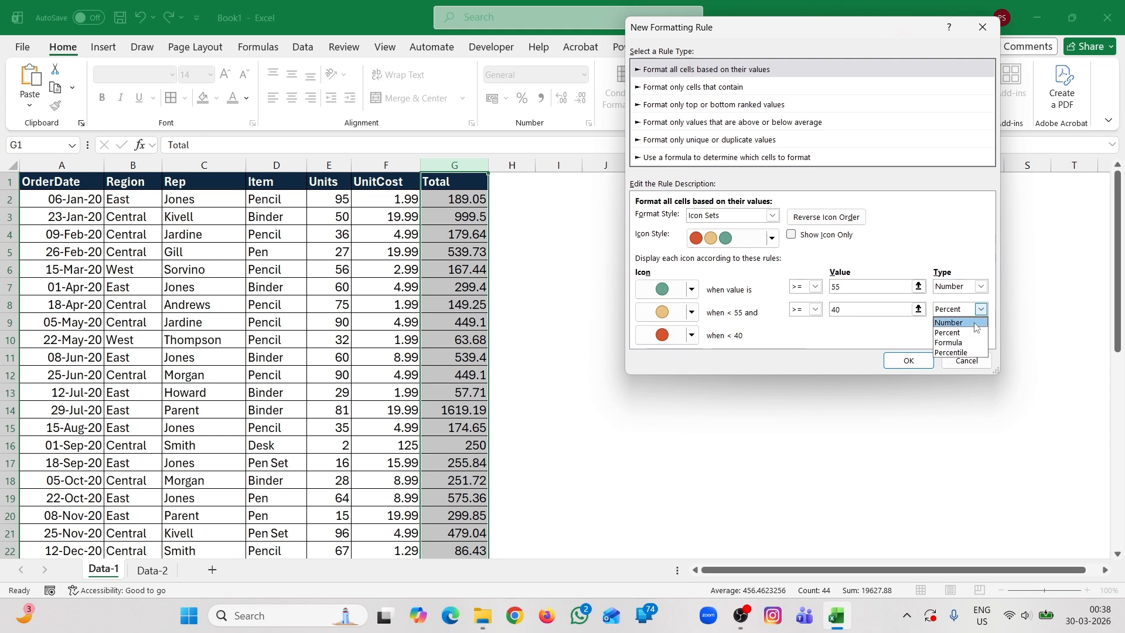
click(976, 323)
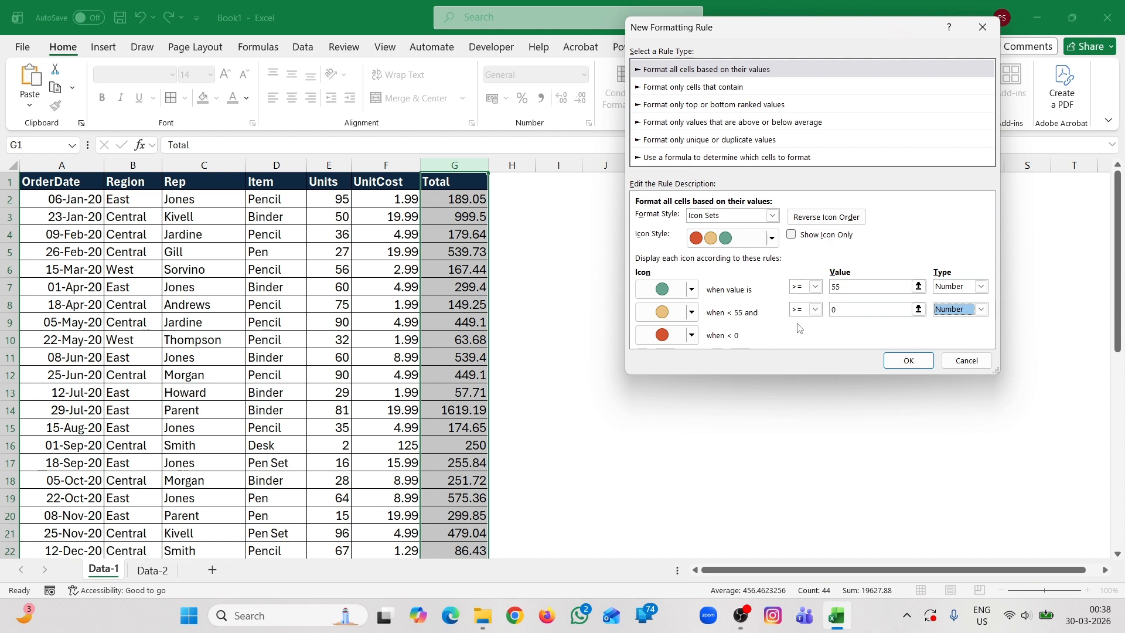
click(856, 313)
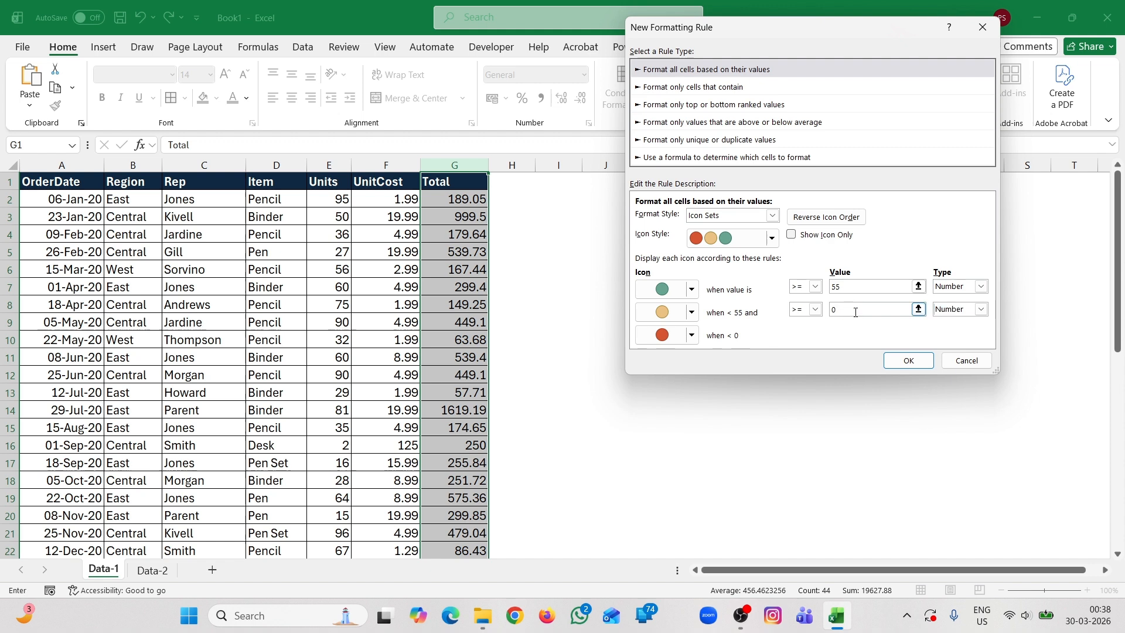
text(40)
click(907, 367)
- Examine the coloured circles against the Total values down to row 44
scroll(551, 420, down, 3)
scroll(551, 420, down, 7)
scroll(551, 420, up, 1)
scroll(491, 332, up, 10)
scroll(510, 476, down, 8)
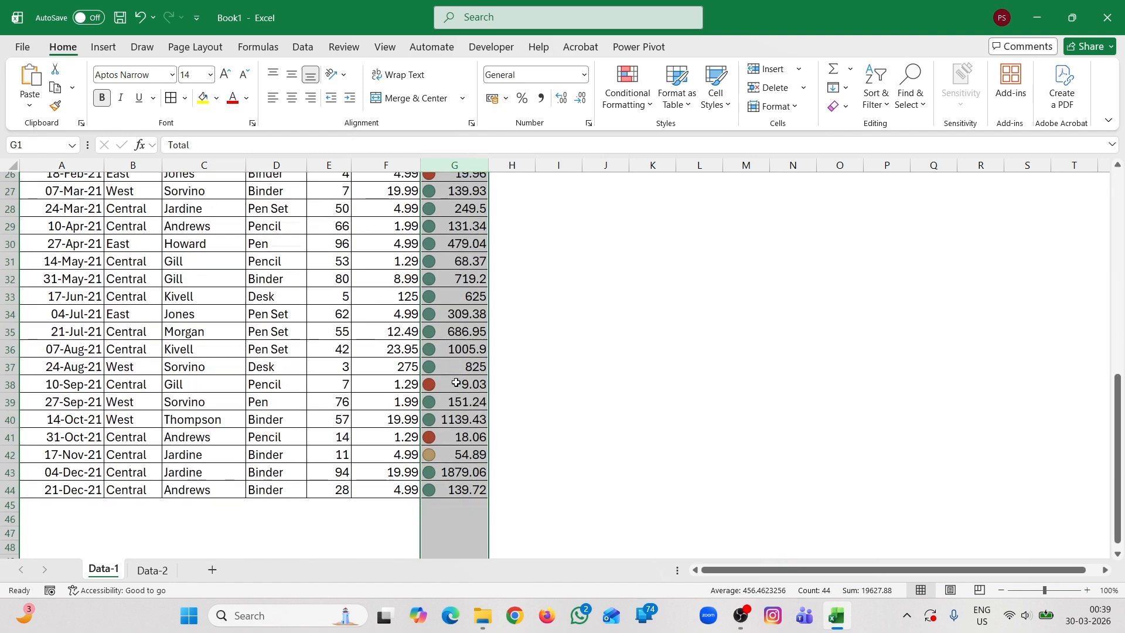
click(456, 382)
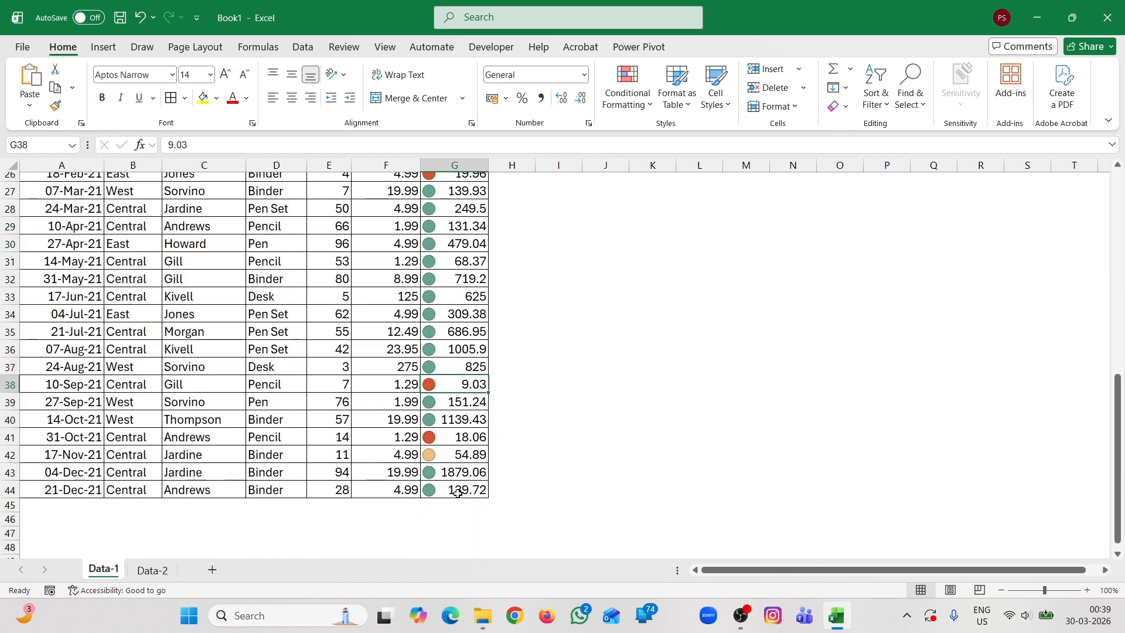
scroll(449, 351, up, 9)
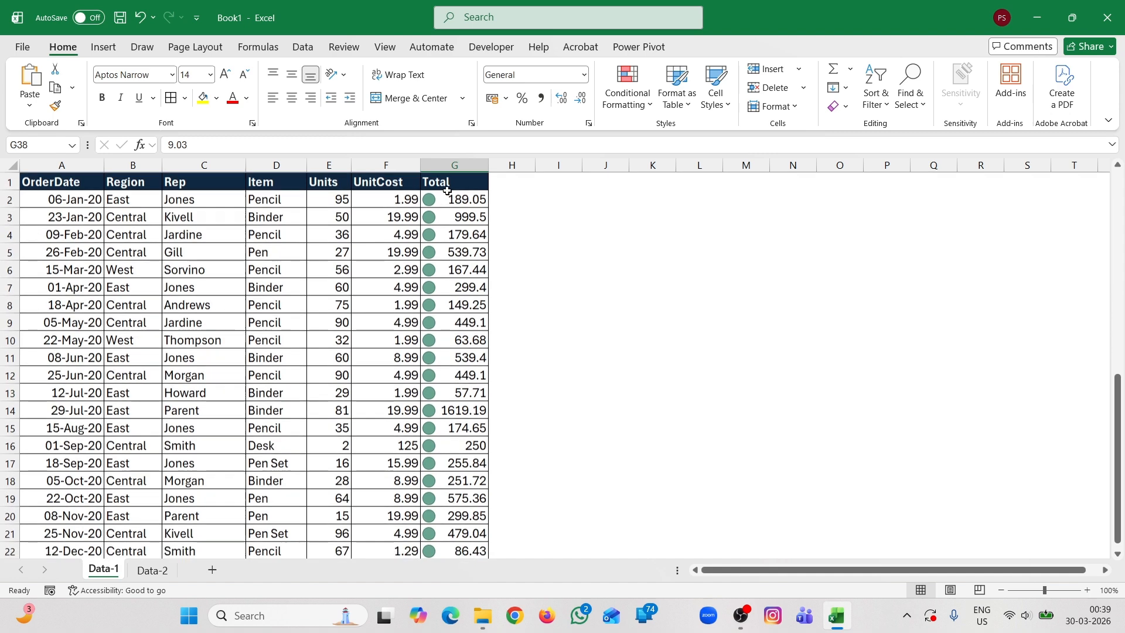
- Clear the conditional formatting rules from the Total column
click(446, 161)
click(628, 94)
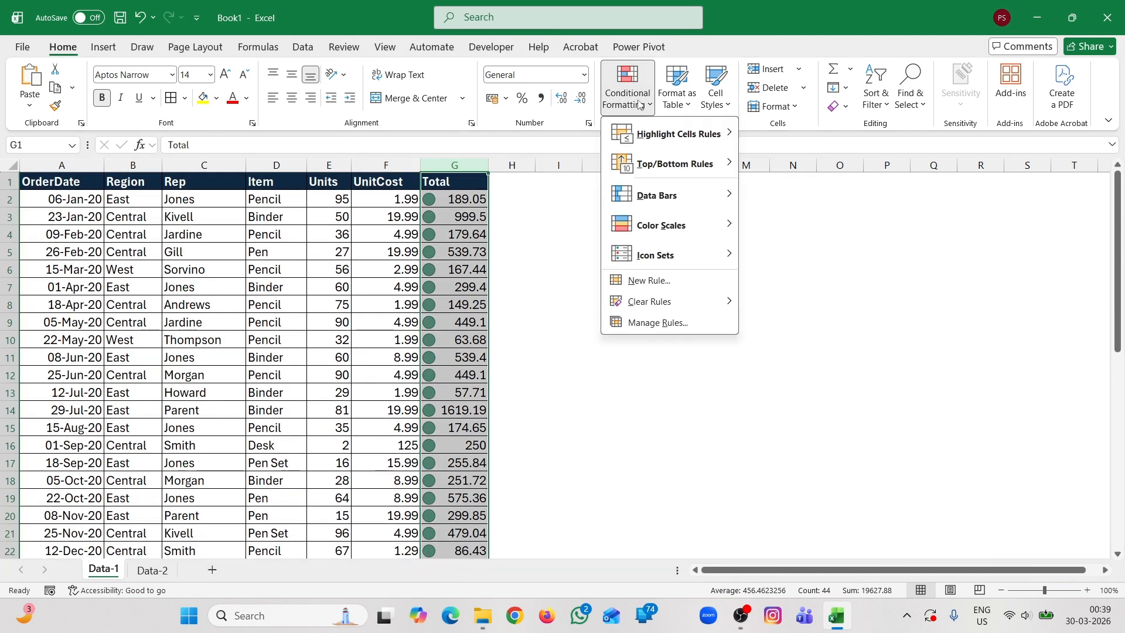
mouse_move(651, 301)
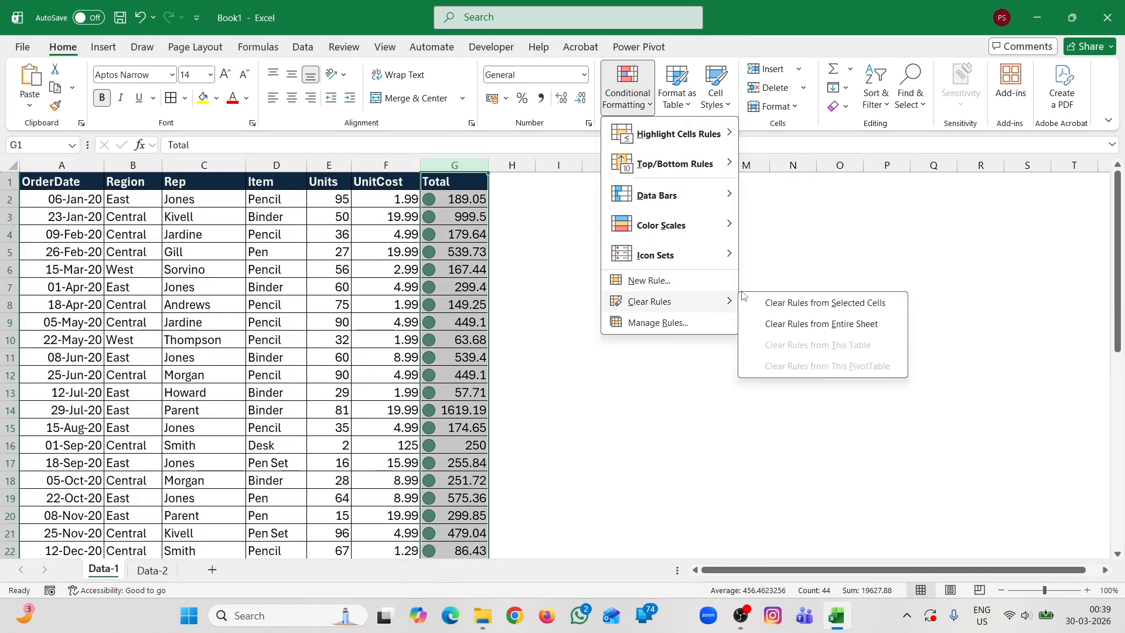
click(779, 301)
- Undo the clearing of the Total column's conditional formatting rules
click(628, 97)
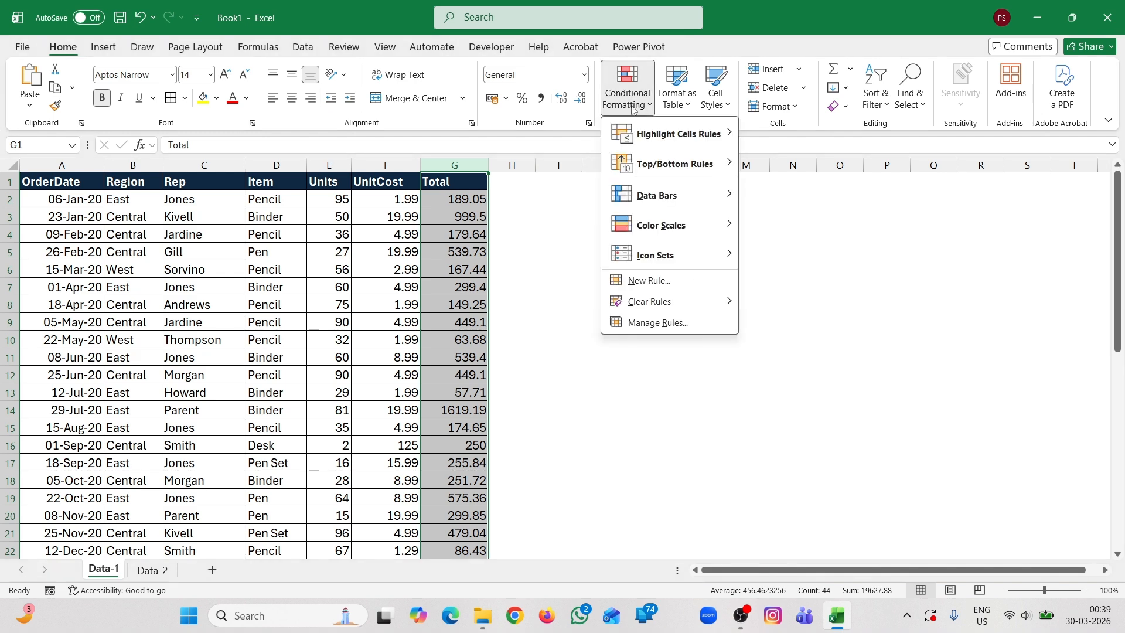
mouse_move(708, 258)
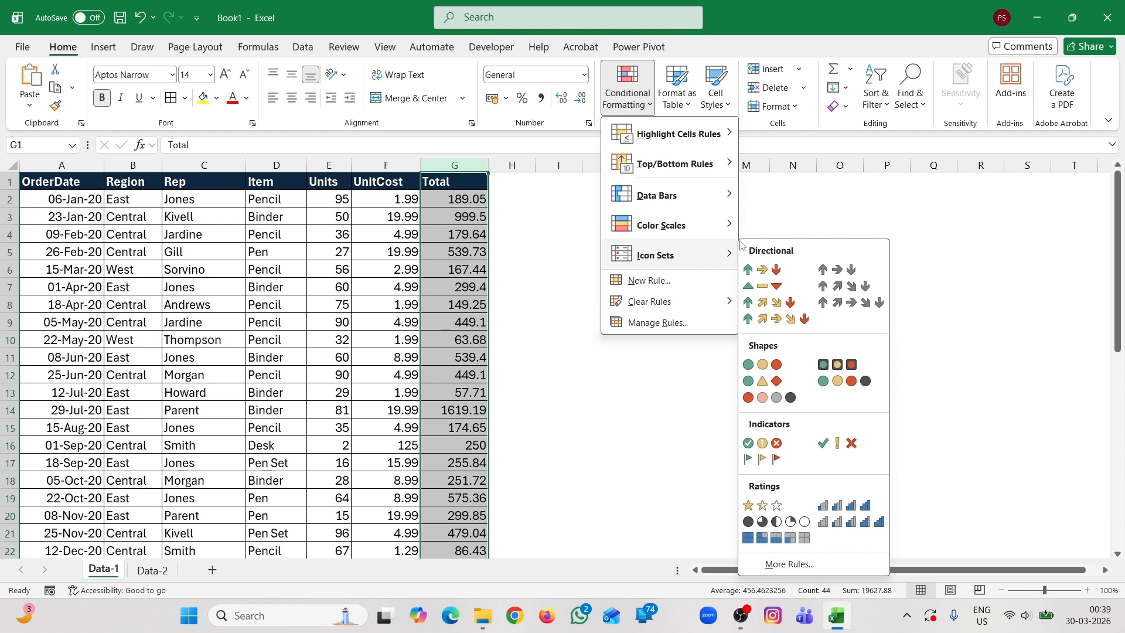
mouse_move(706, 300)
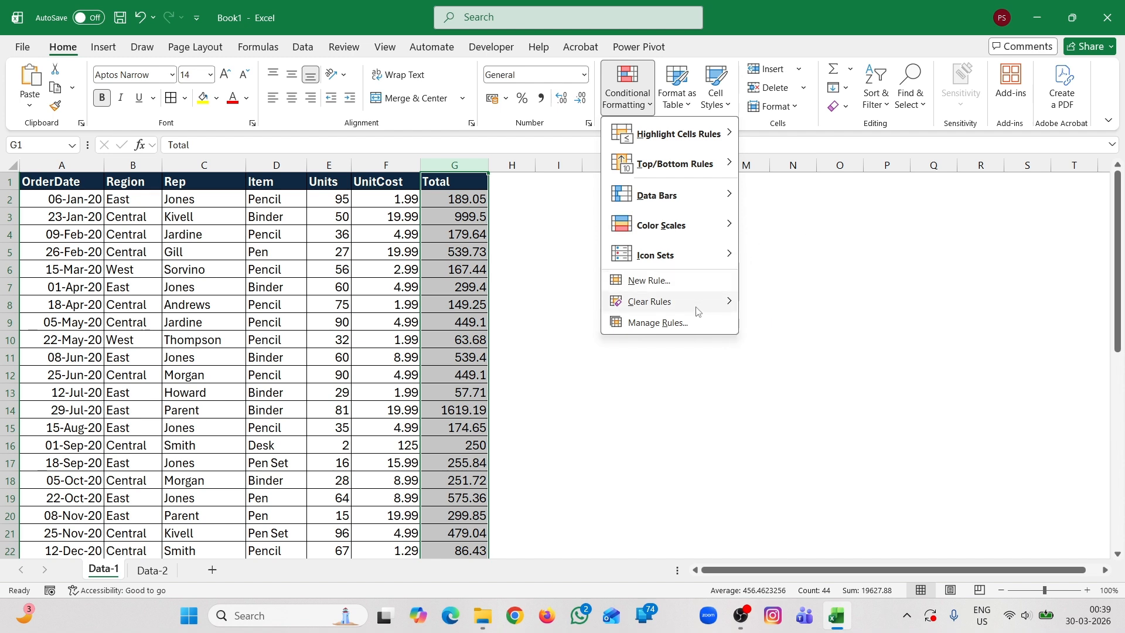
click(535, 317)
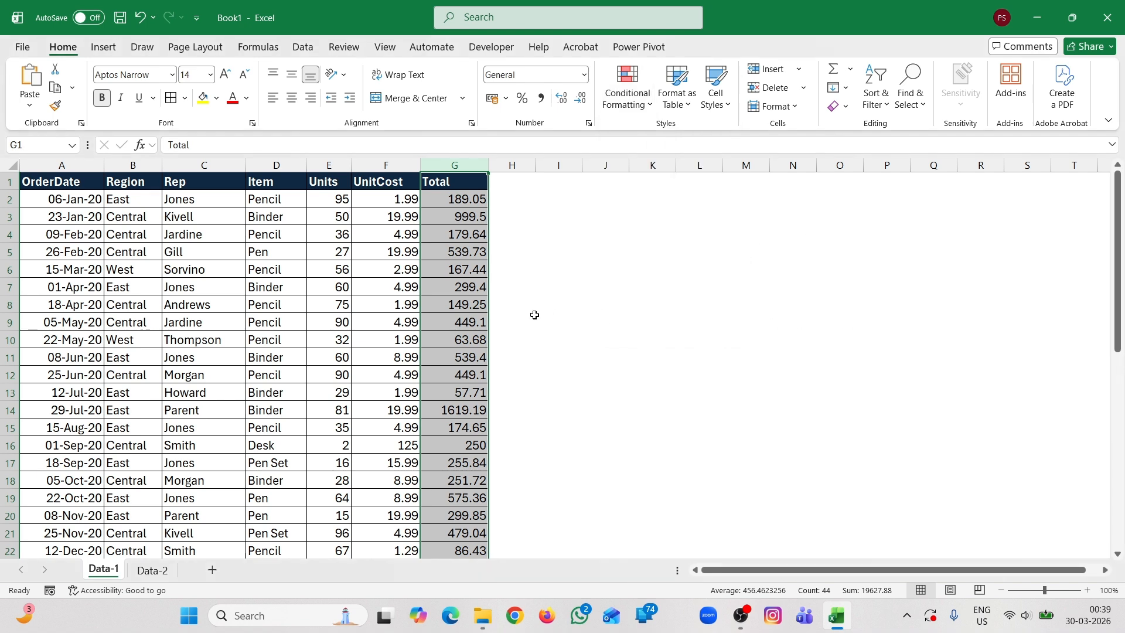
key(ctrl+z)
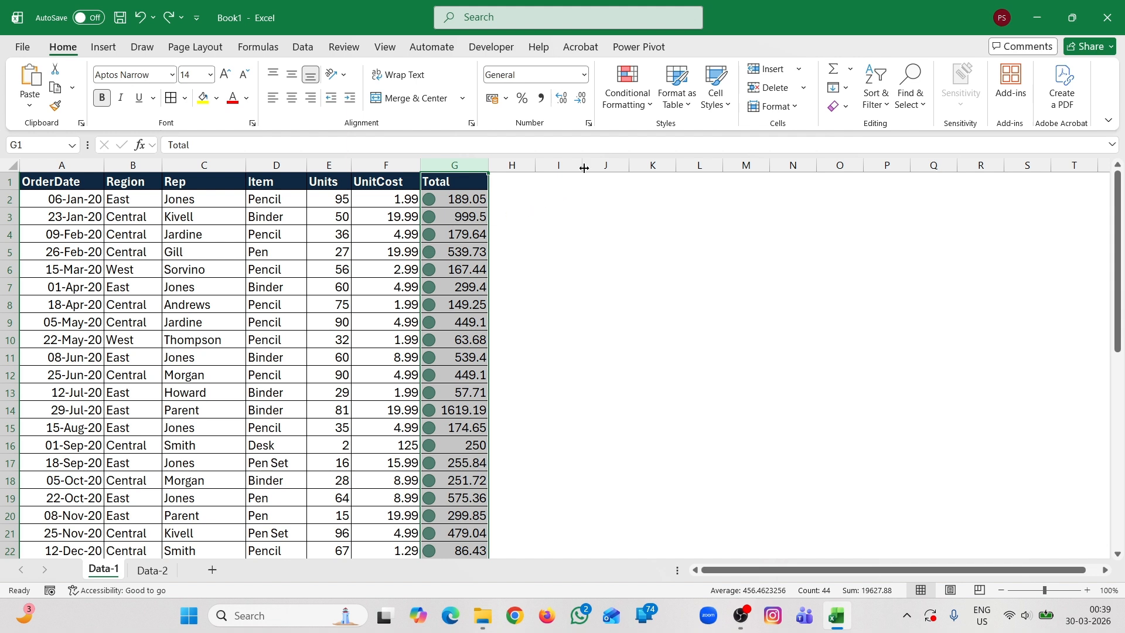
- Edit the Total column's existing Icon Set rule so the yellow circle's threshold is 40
click(630, 98)
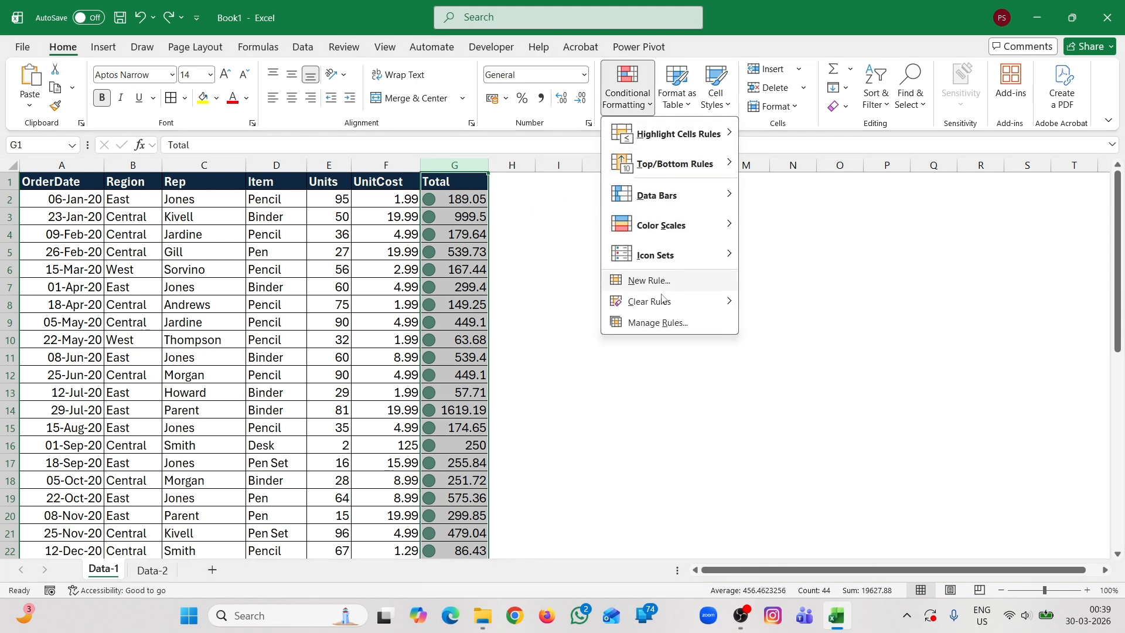
click(681, 325)
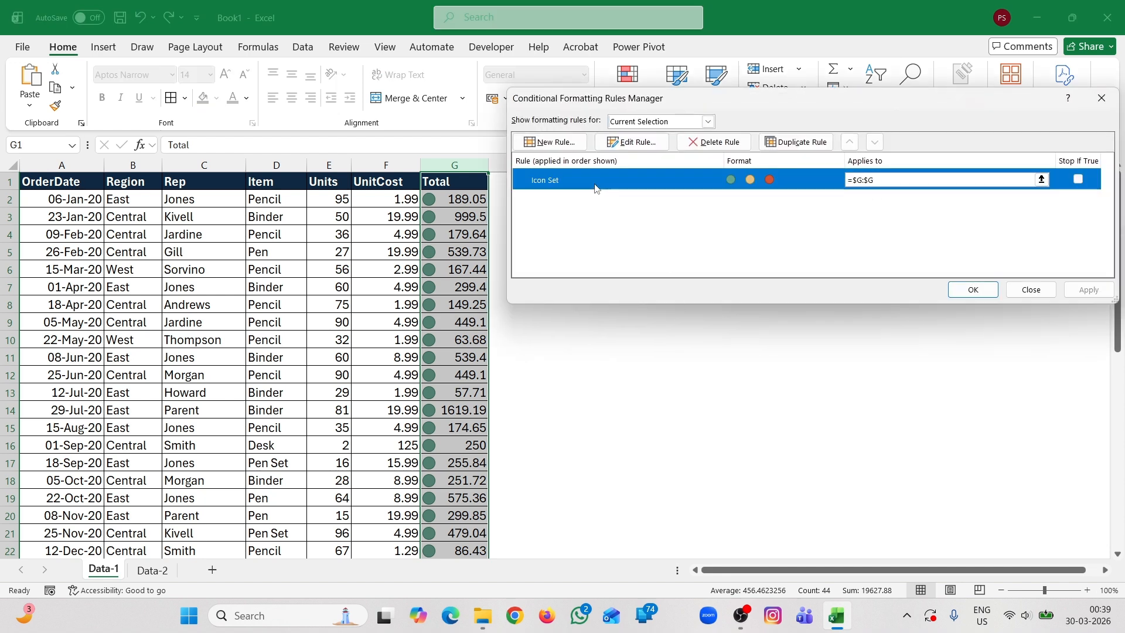
click(648, 141)
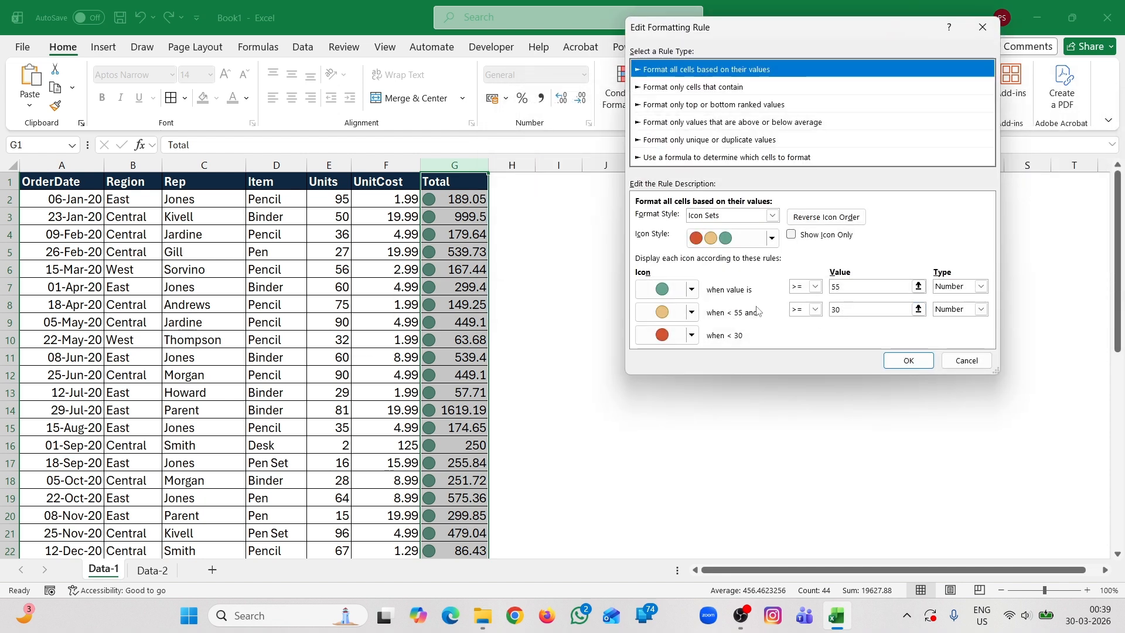
click(849, 309)
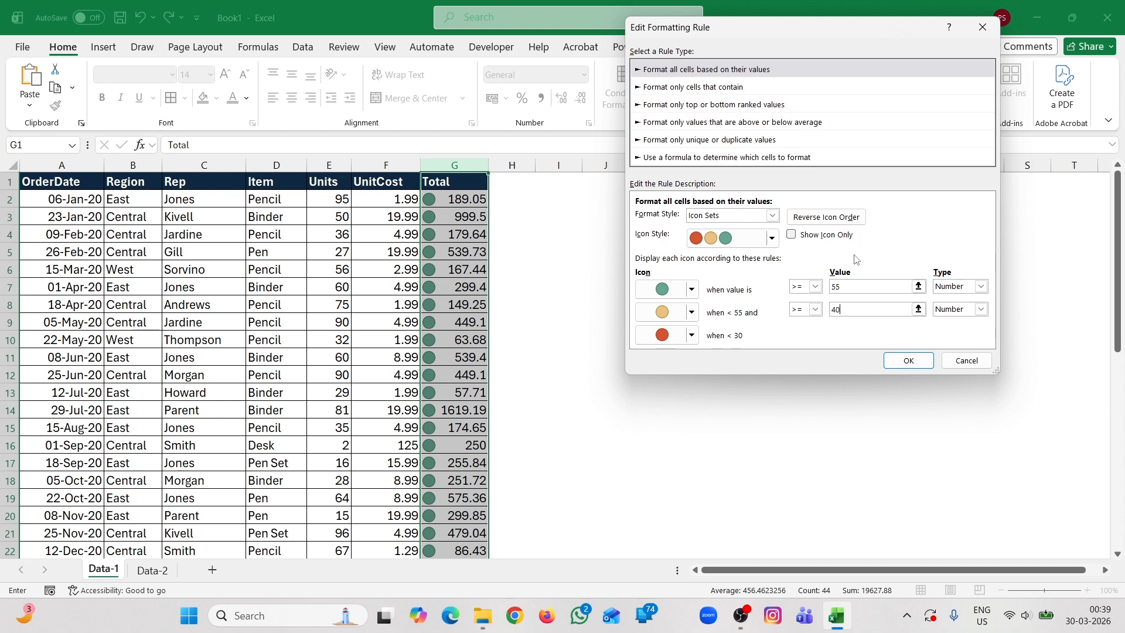
click(899, 367)
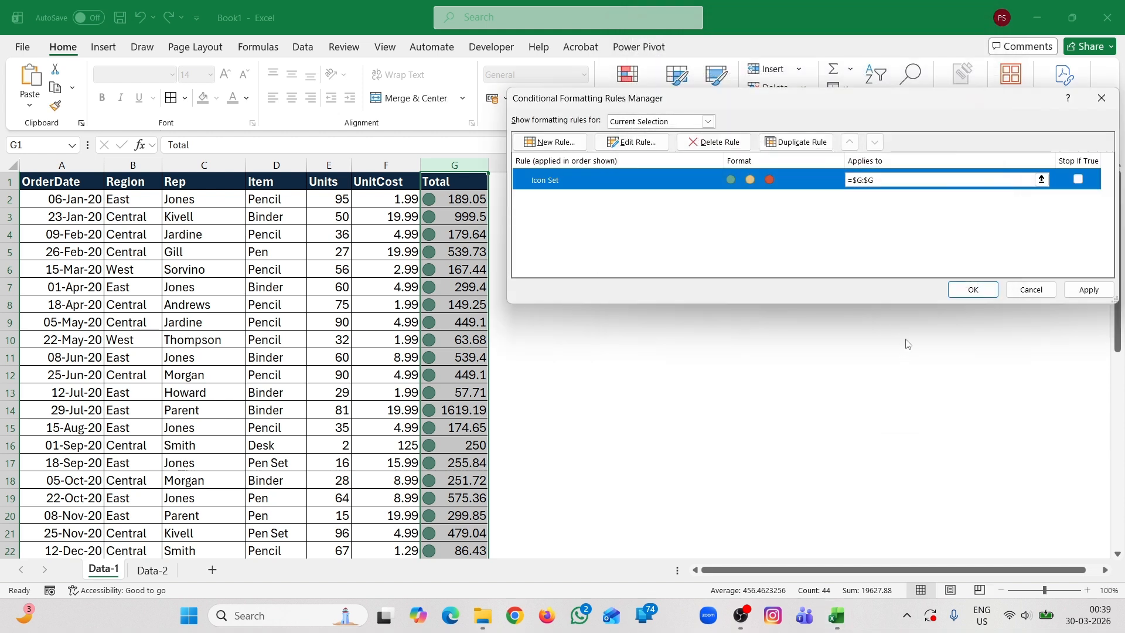
- Set the icon rule's green threshold to 550 and yellow threshold to 400, then apply it to the Total column
click(633, 142)
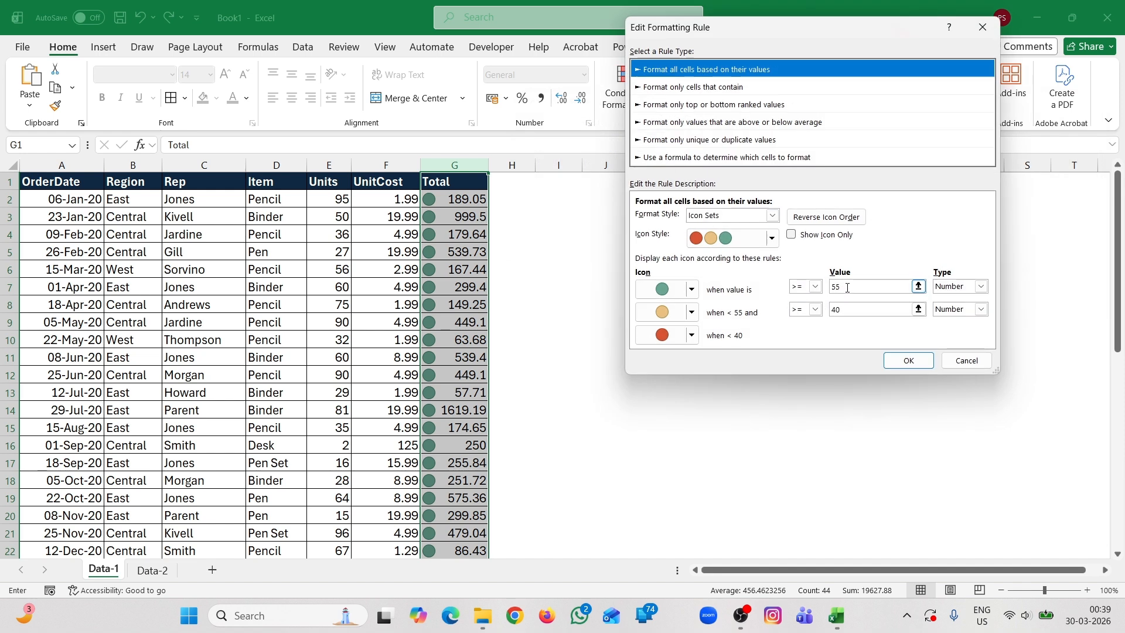
click(847, 288)
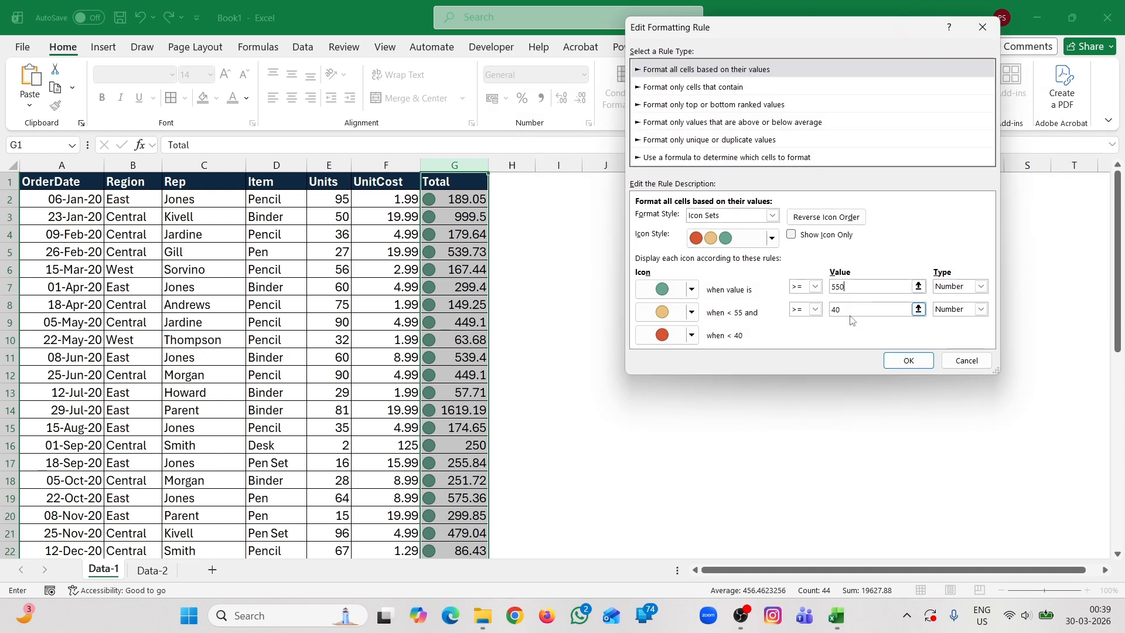
click(850, 311)
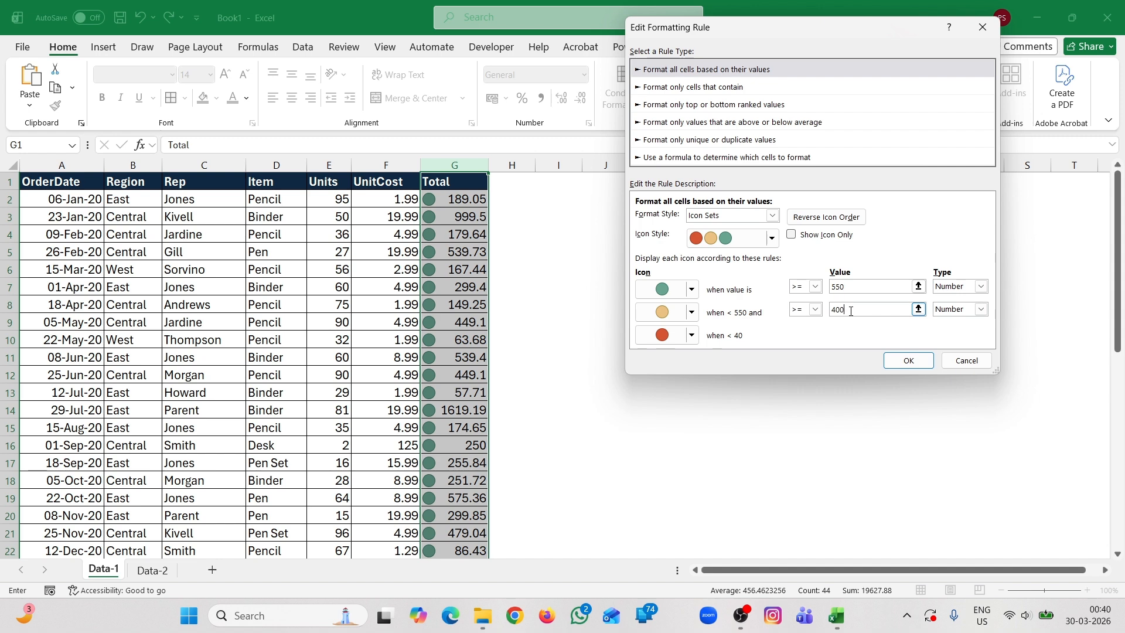
click(908, 360)
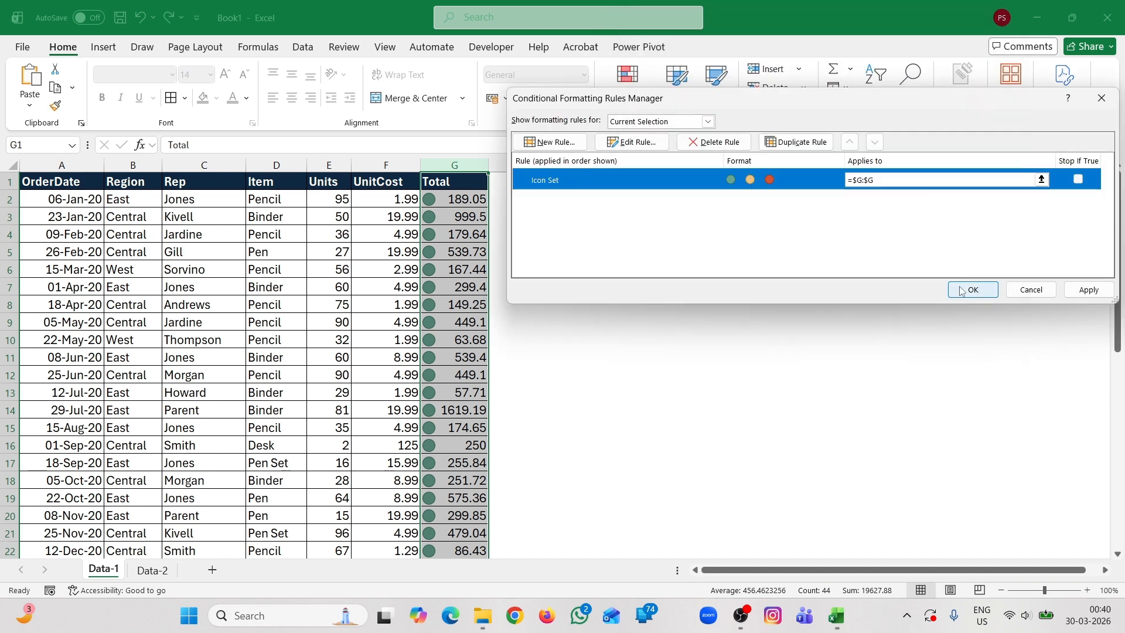
click(1084, 291)
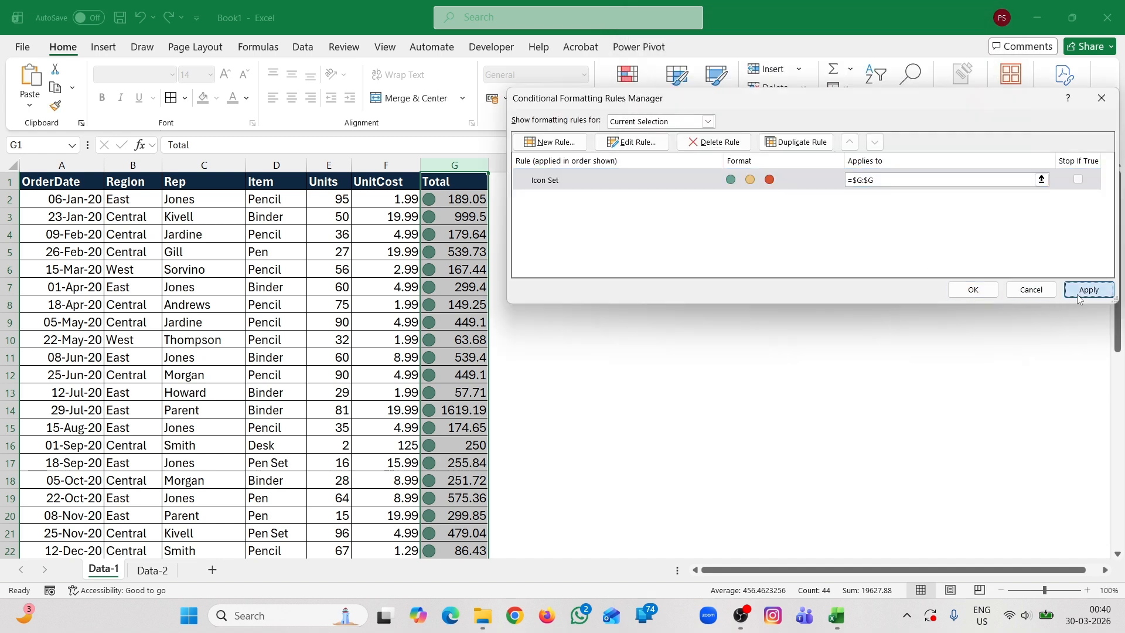
click(969, 291)
click(531, 374)
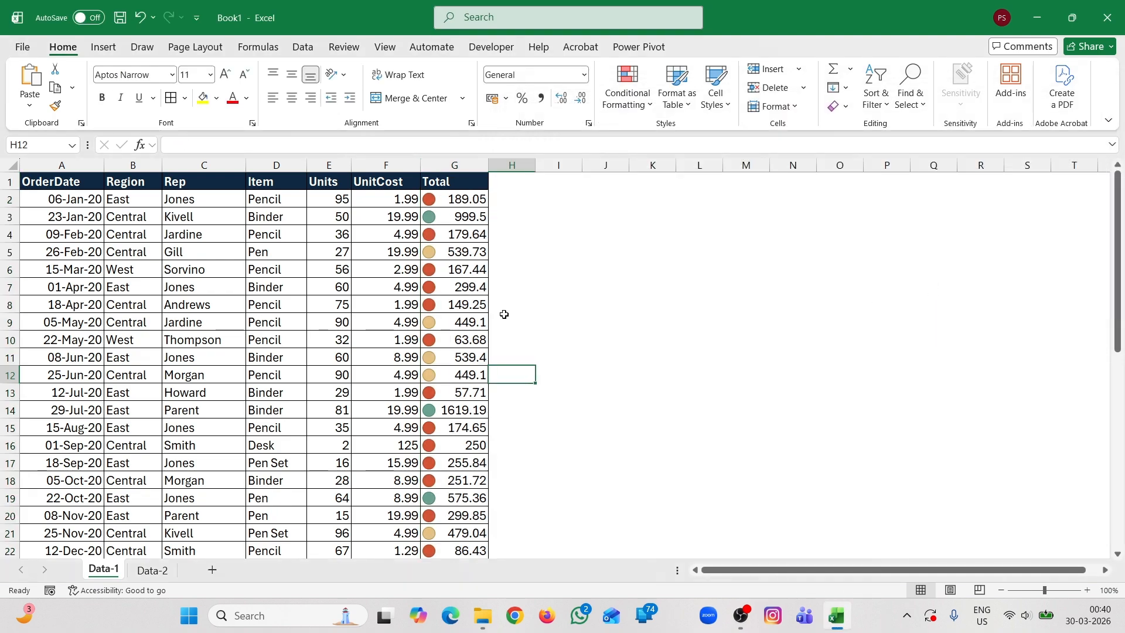
scroll(495, 449, down, 13)
scroll(495, 451, up, 13)
- Fill cell I2 with red and select the adjacent cell J2
click(570, 204)
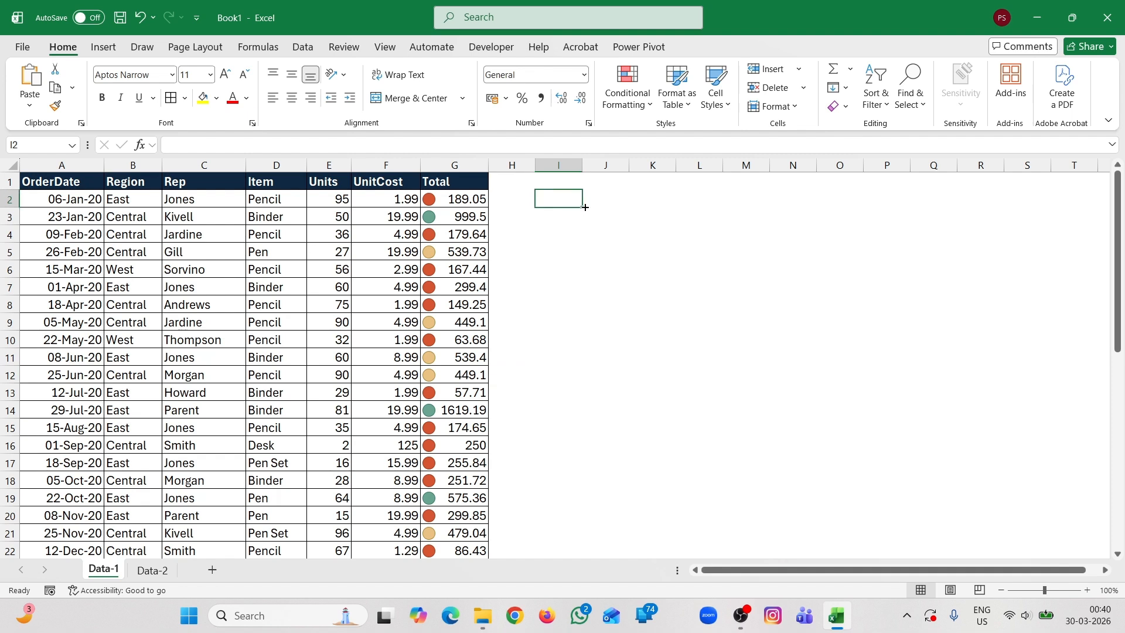
click(216, 99)
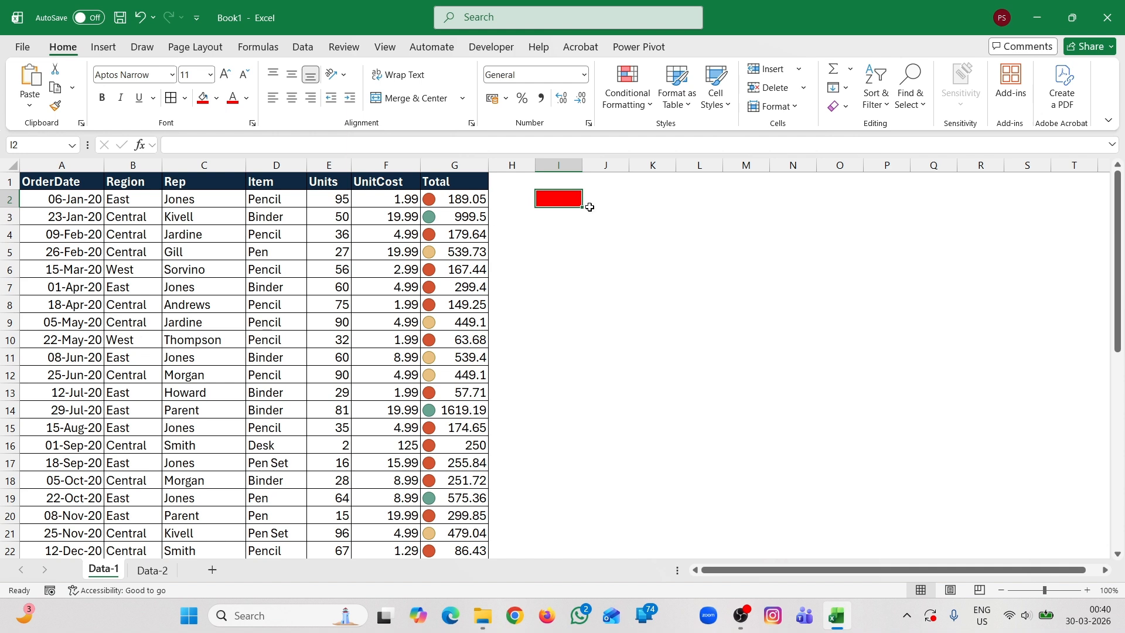
click(617, 202)
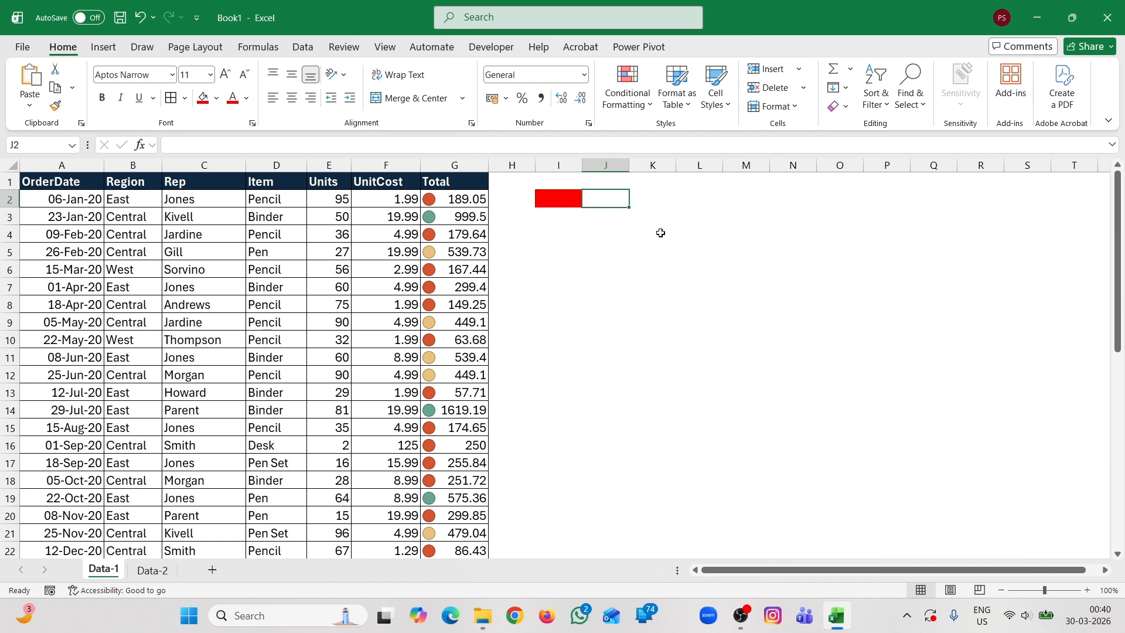
click(552, 196)
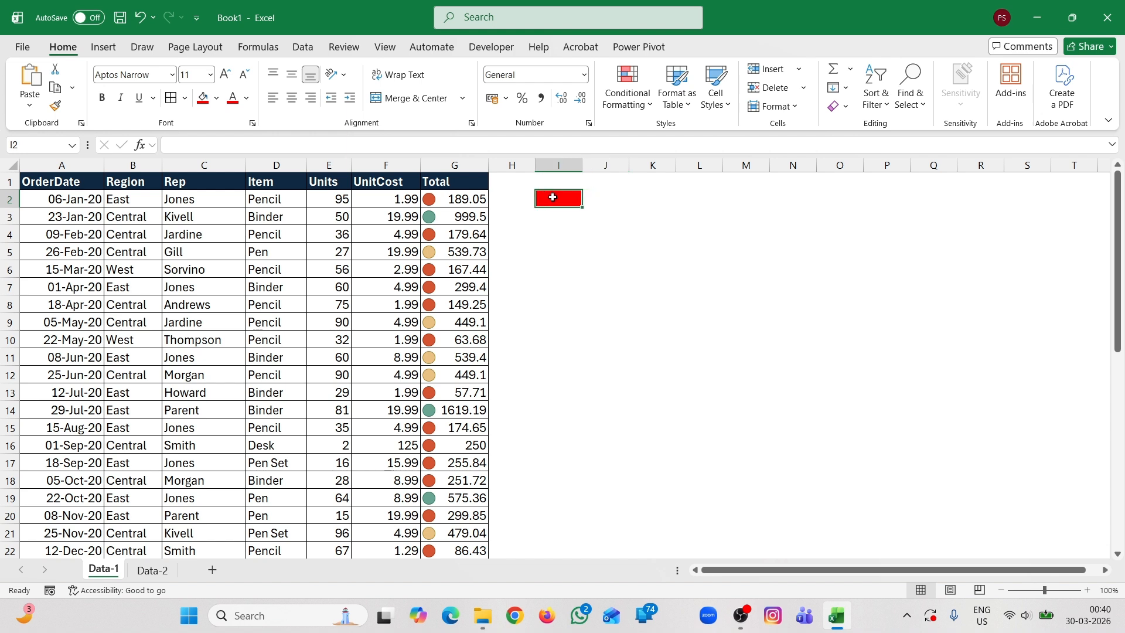
click(609, 197)
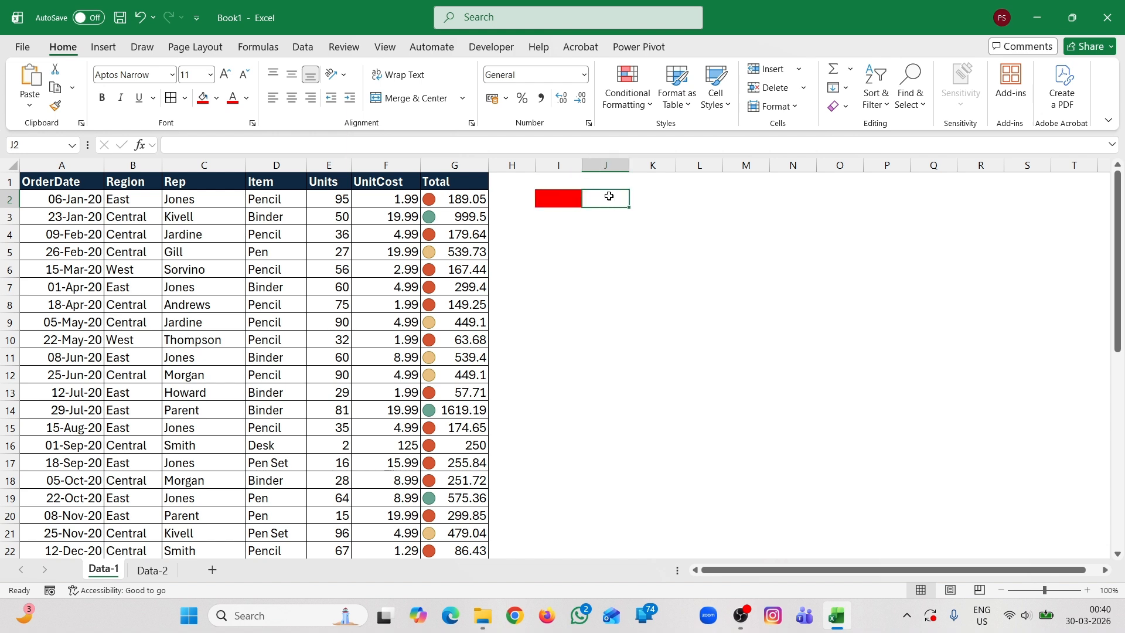
- Enter >500 in cell J2 and change the fill of cell I2 to green
text(>500)
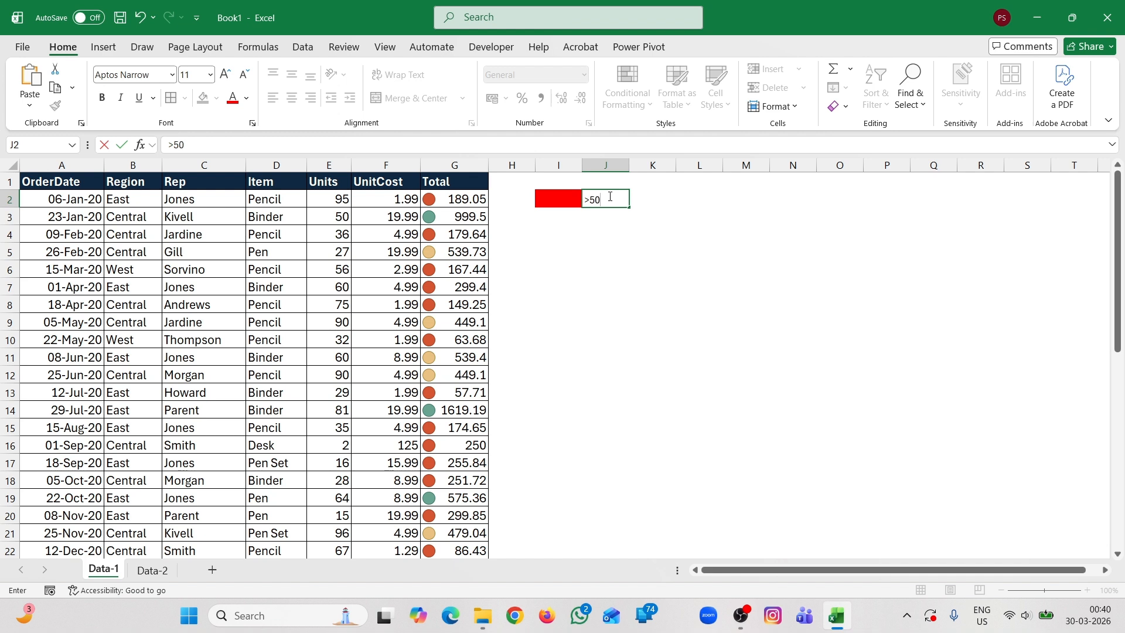
key(Return)
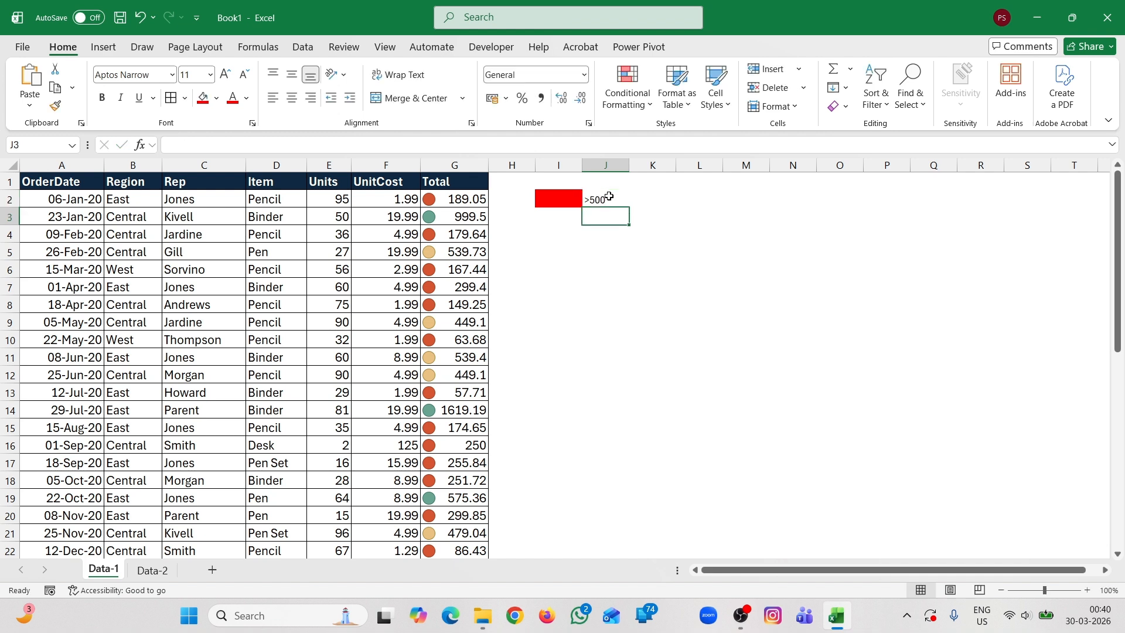
key(Left)
key(Up)
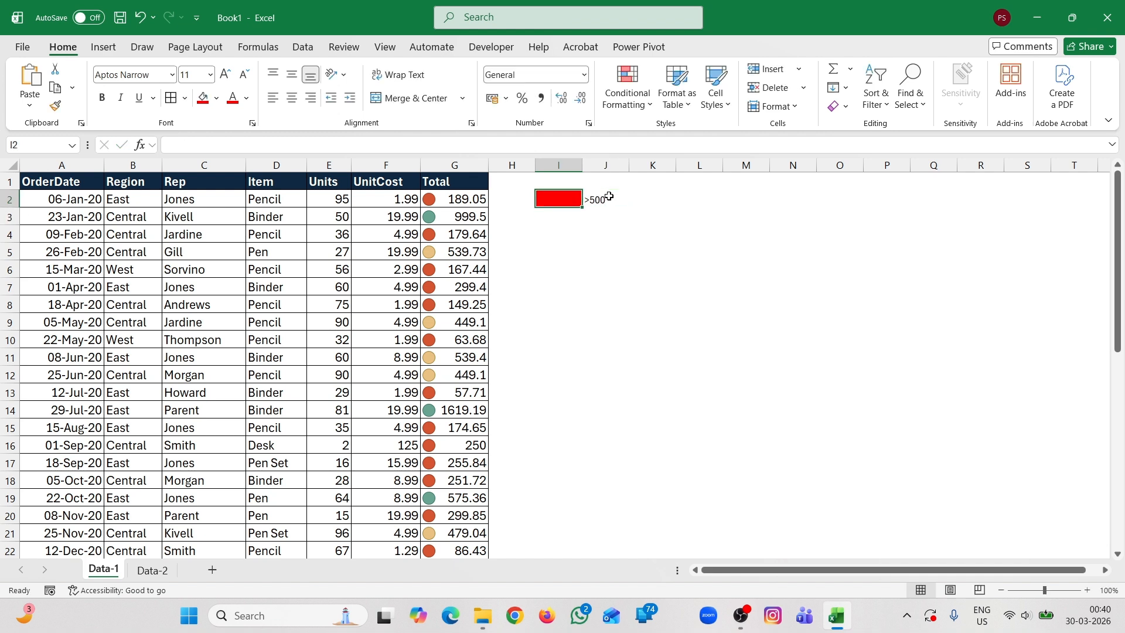
click(596, 199)
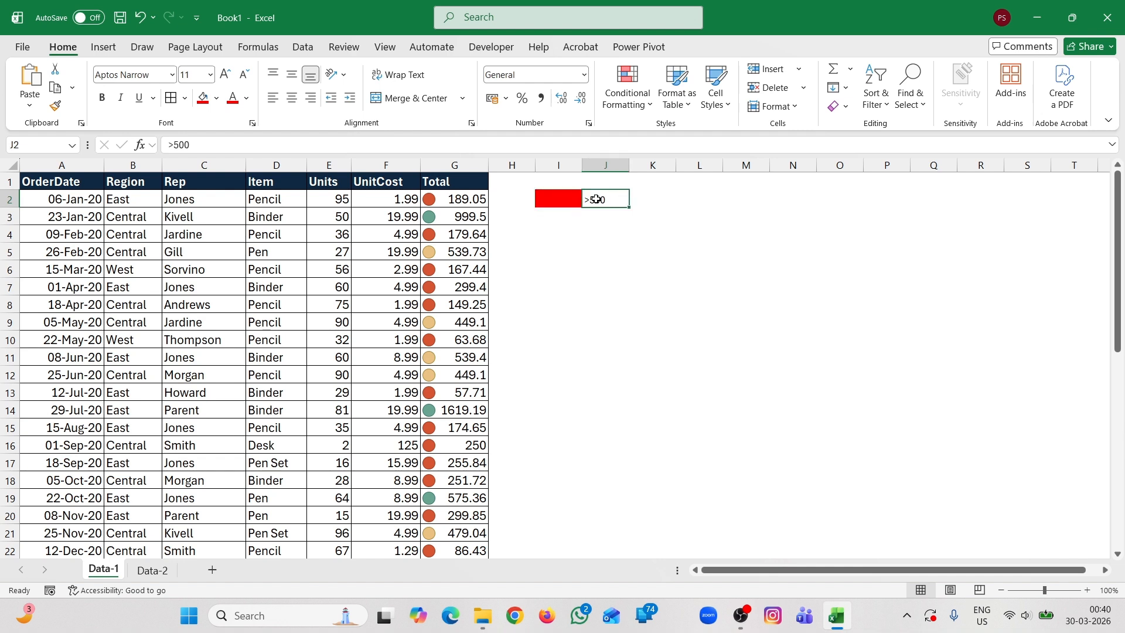
click(571, 198)
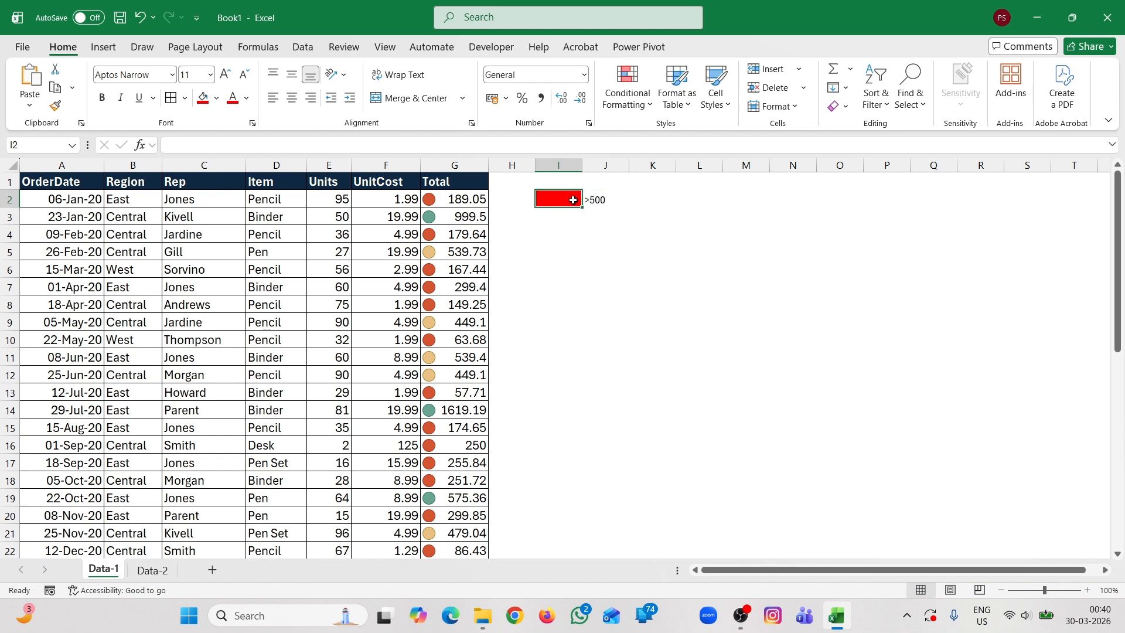
click(216, 101)
click(315, 320)
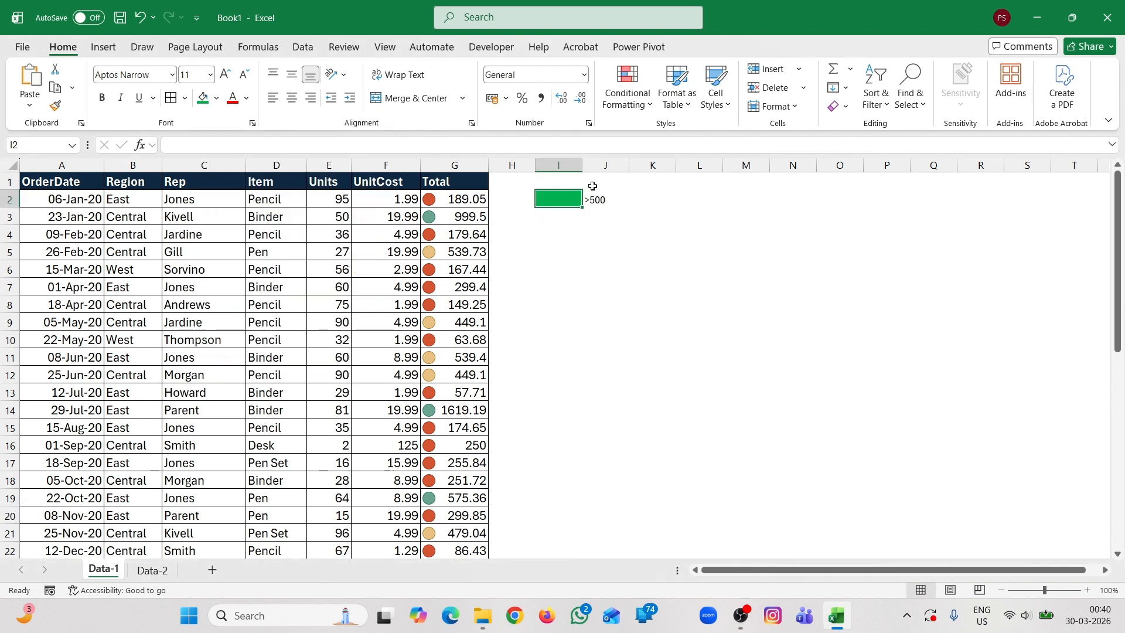
- Clear all contents and formatting from the range I1:J2
shift+click(591, 186)
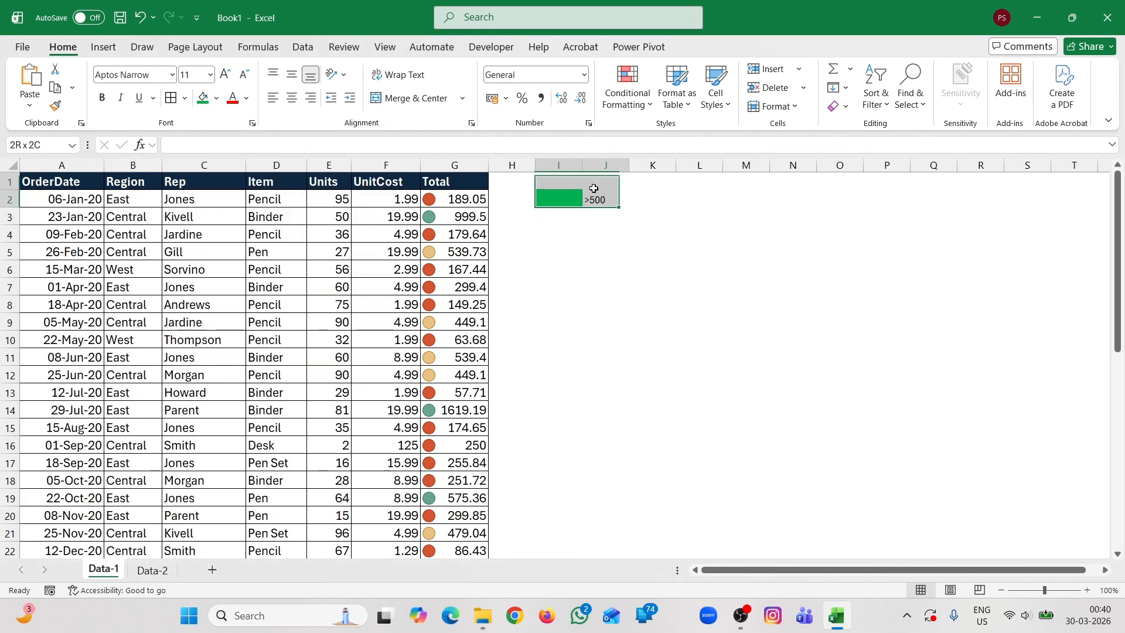
click(844, 107)
click(868, 123)
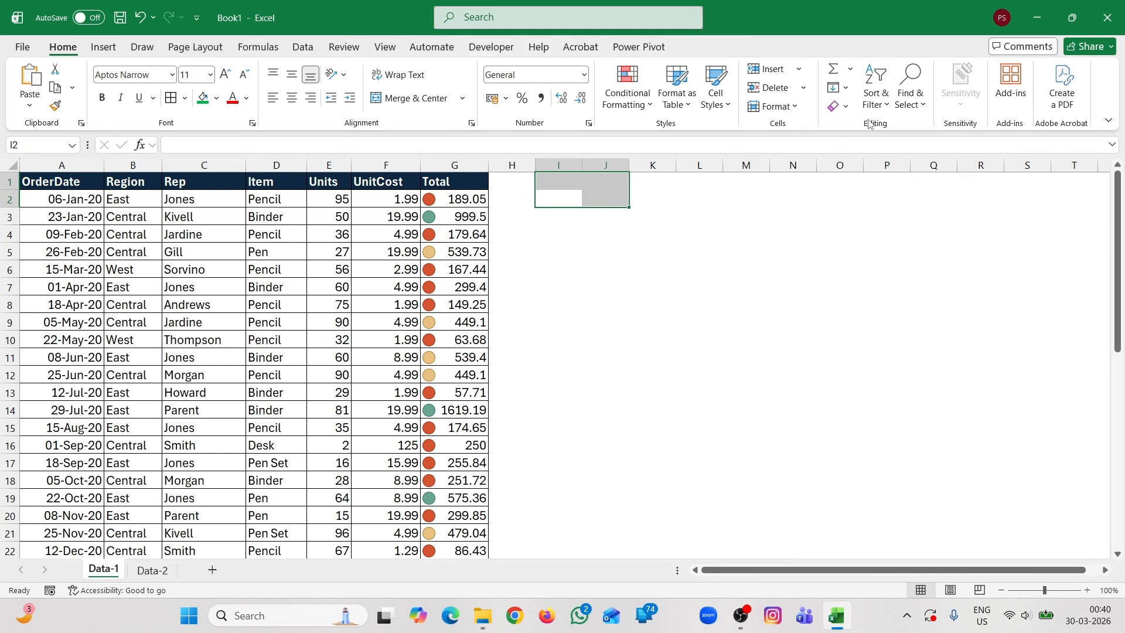
click(547, 283)
- Clear the conditional formatting rules from the Total column only
click(445, 164)
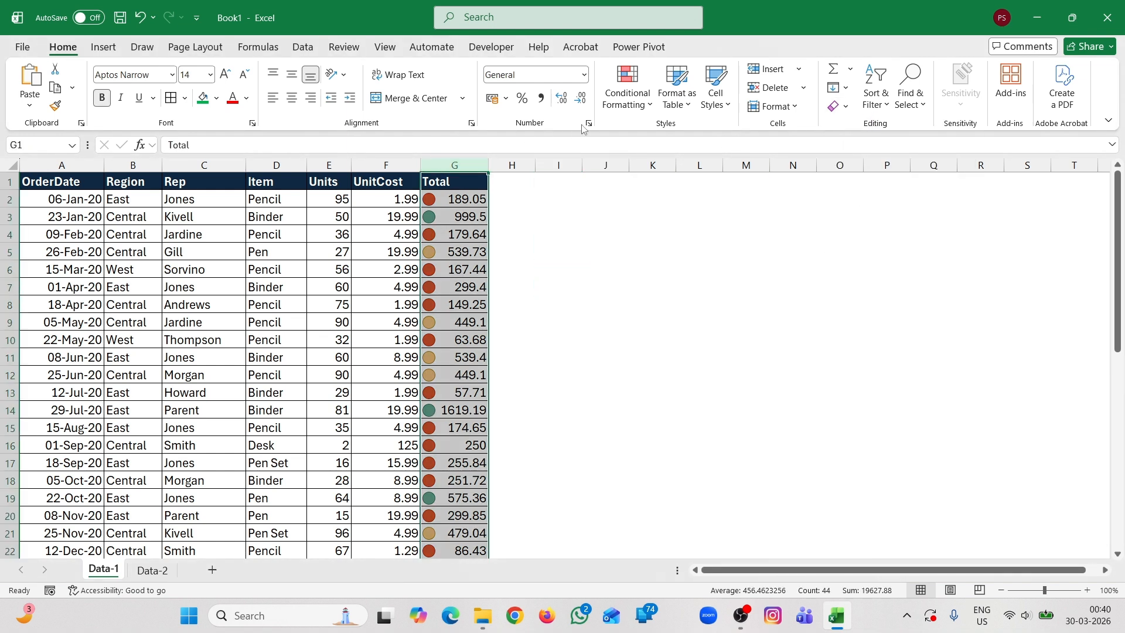
click(628, 92)
mouse_move(657, 301)
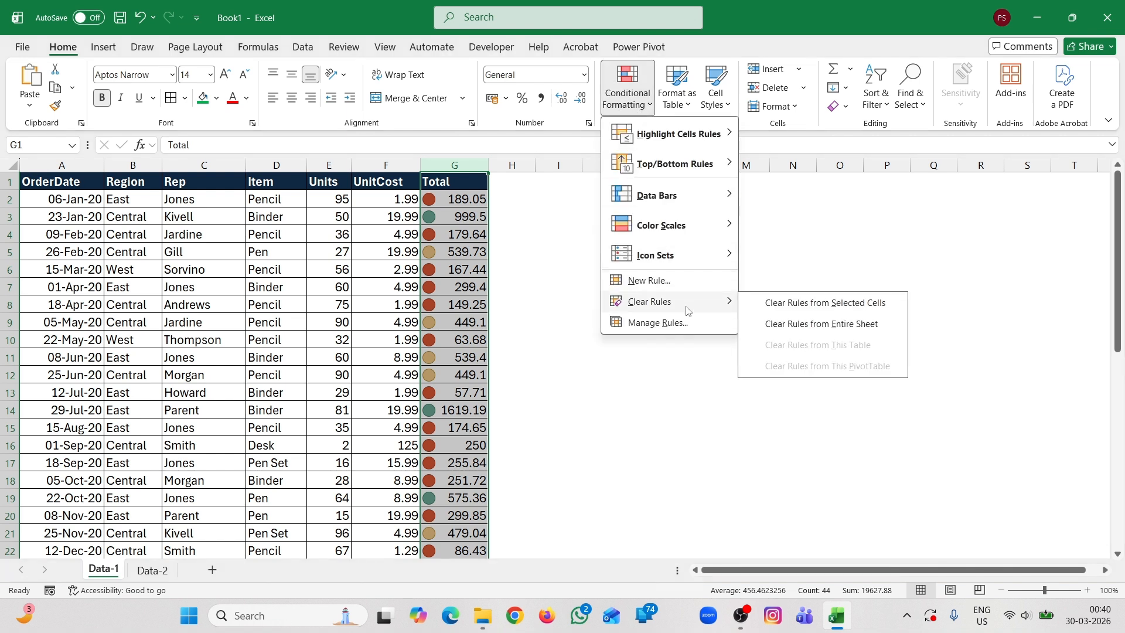
click(807, 302)
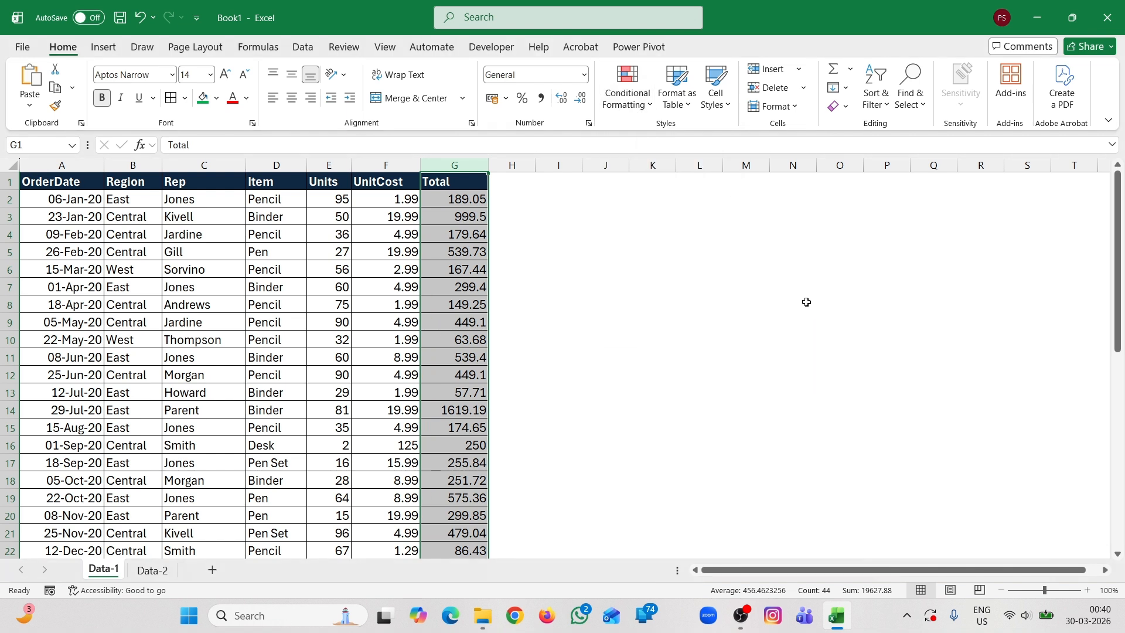
click(549, 232)
- Examine the formula-based rule type for a new conditional formatting rule on cell A2, and leave without creating a rule
click(59, 206)
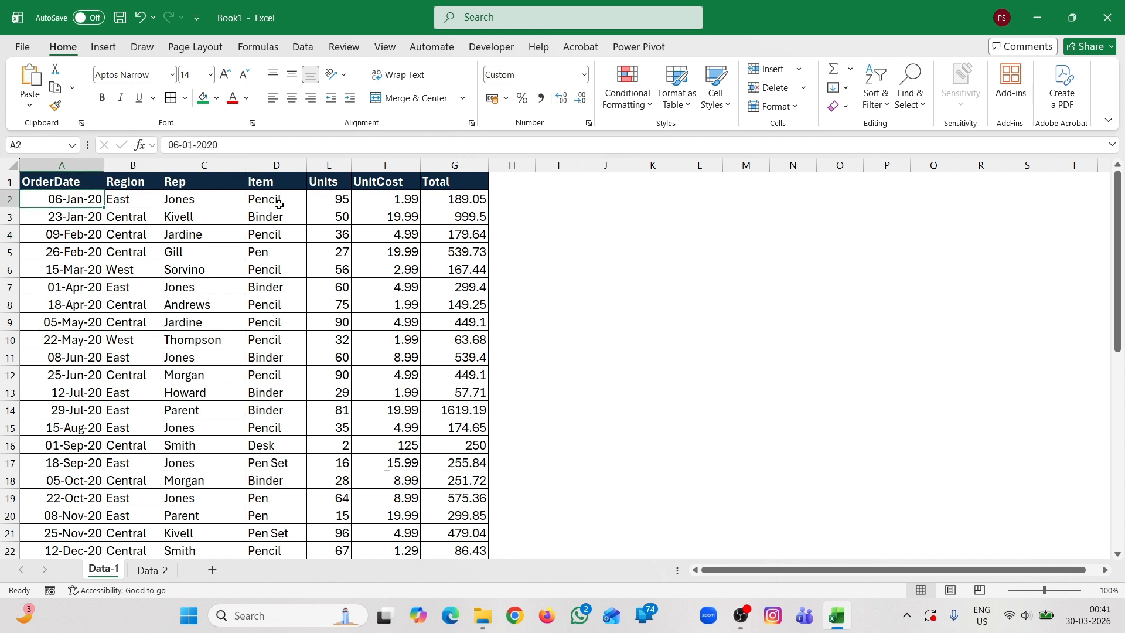
click(641, 105)
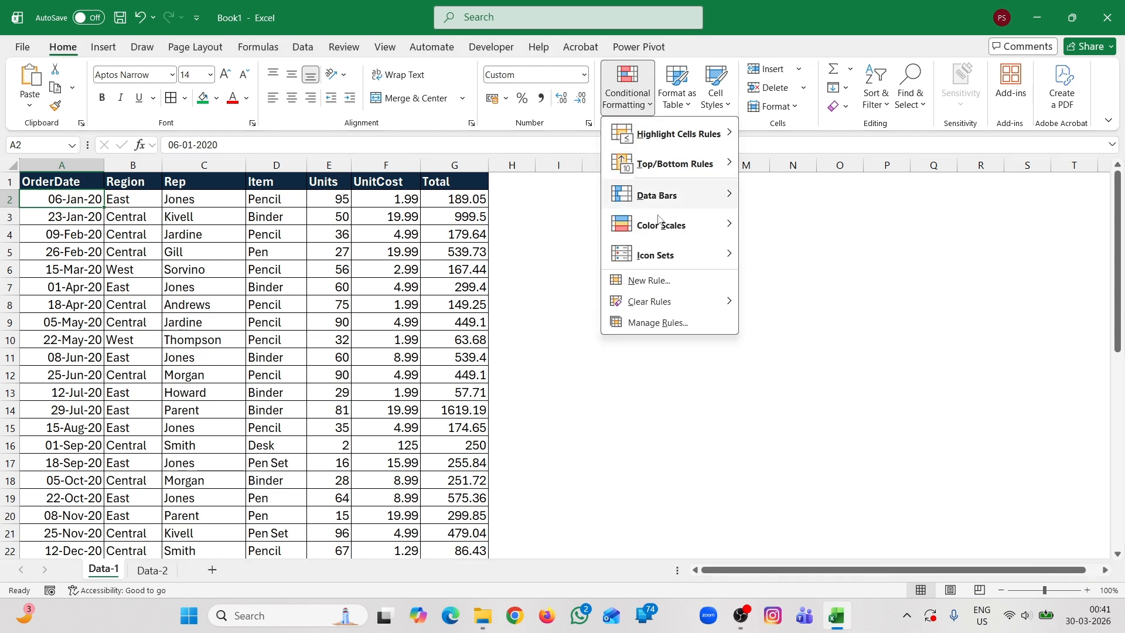
mouse_move(653, 253)
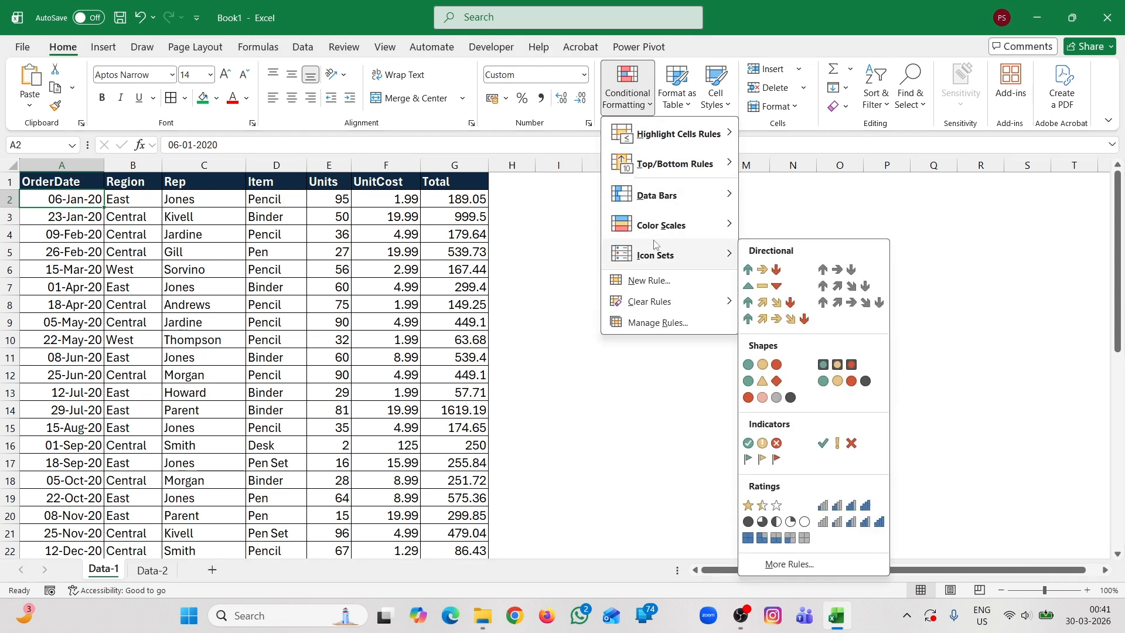
click(658, 282)
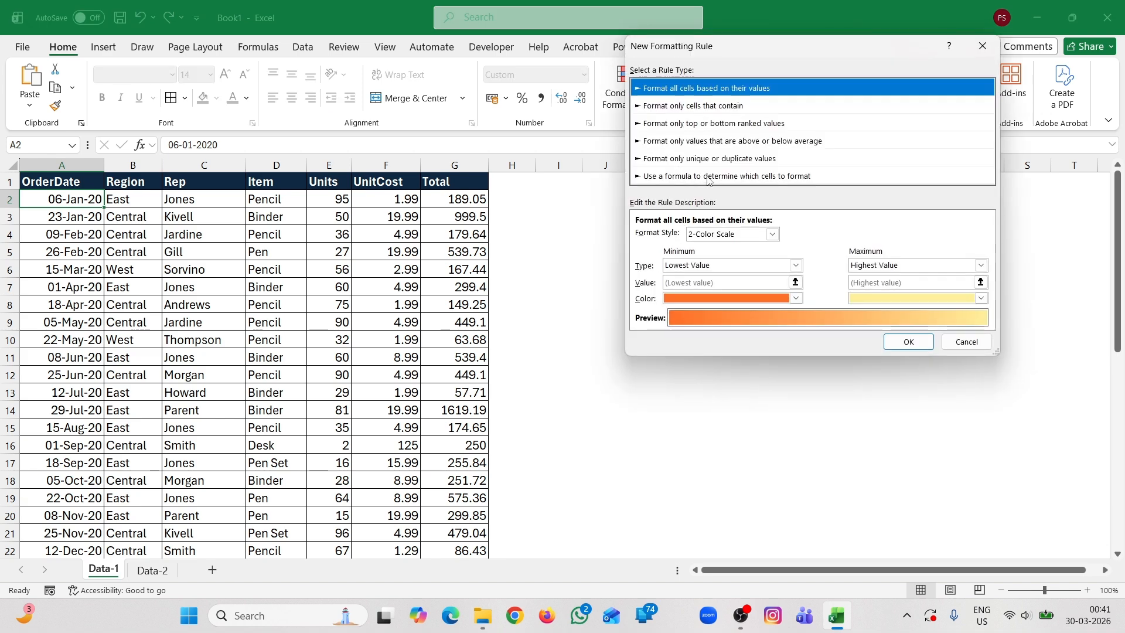
click(769, 176)
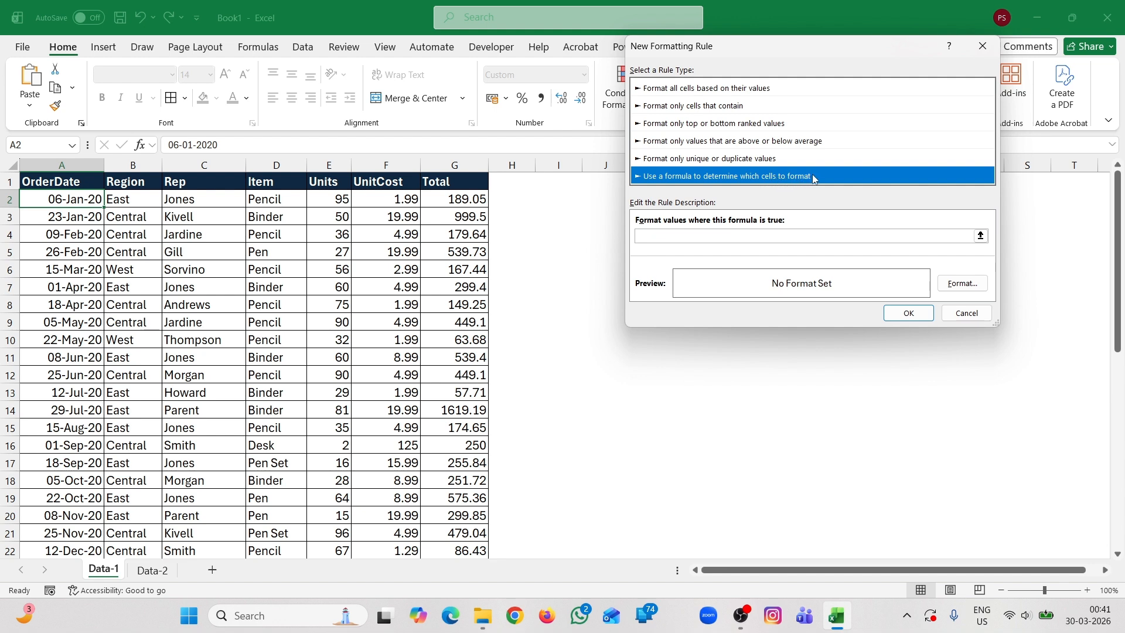
click(669, 235)
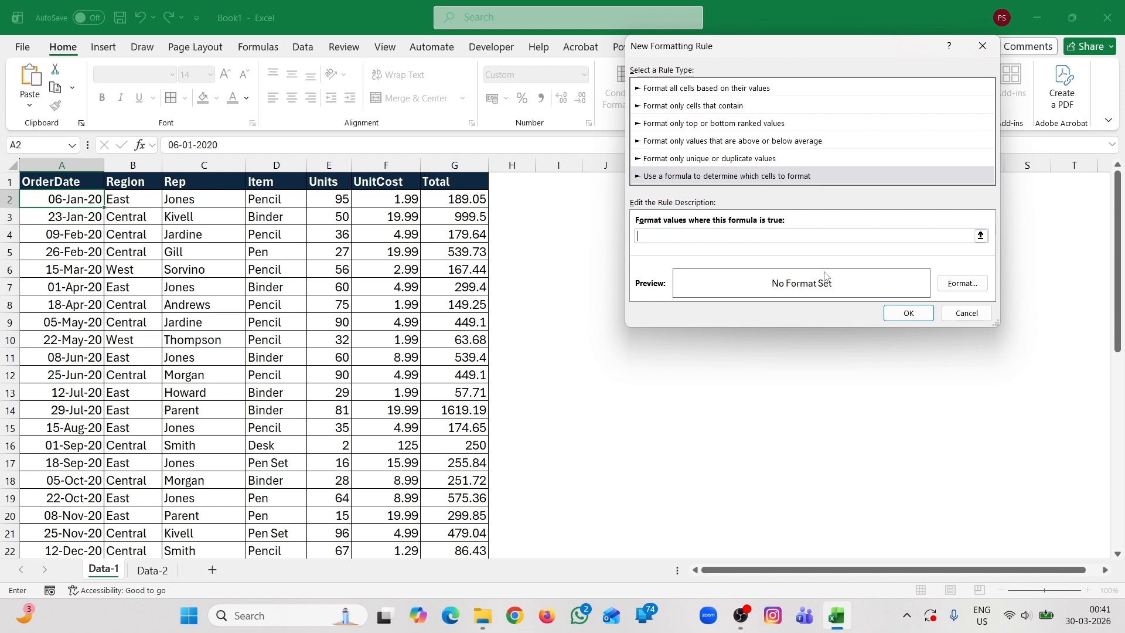
click(967, 313)
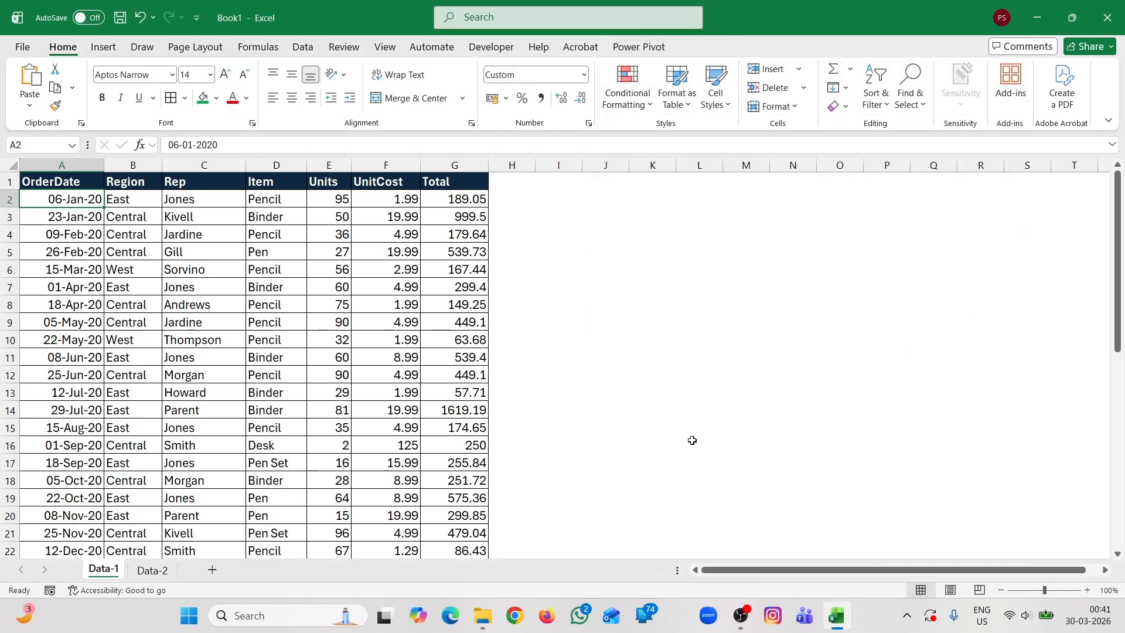
click(742, 615)
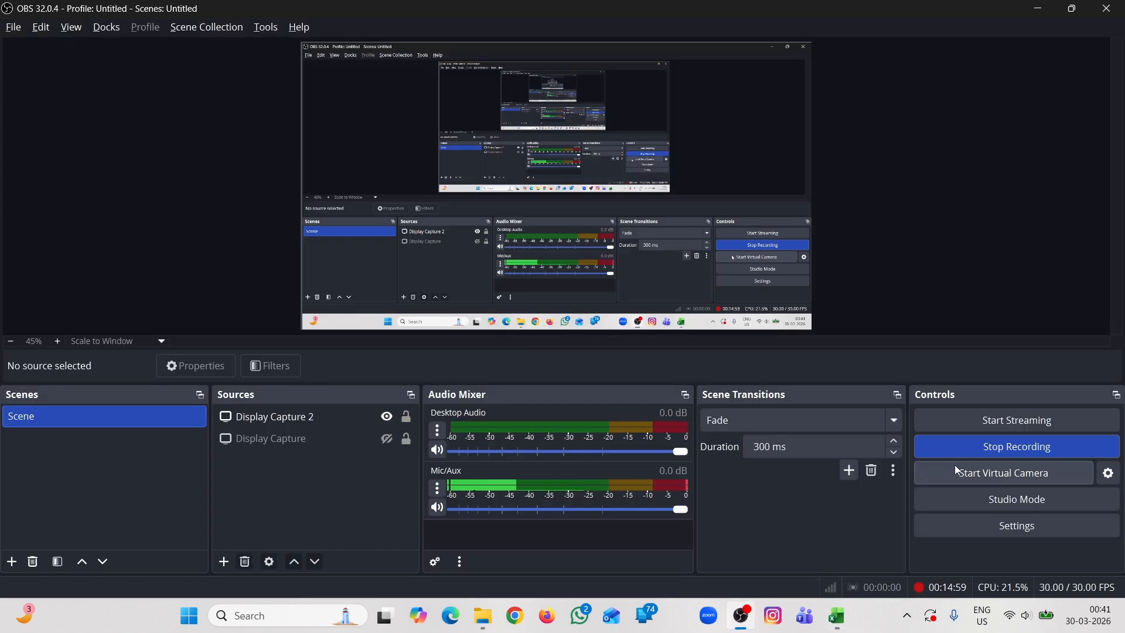